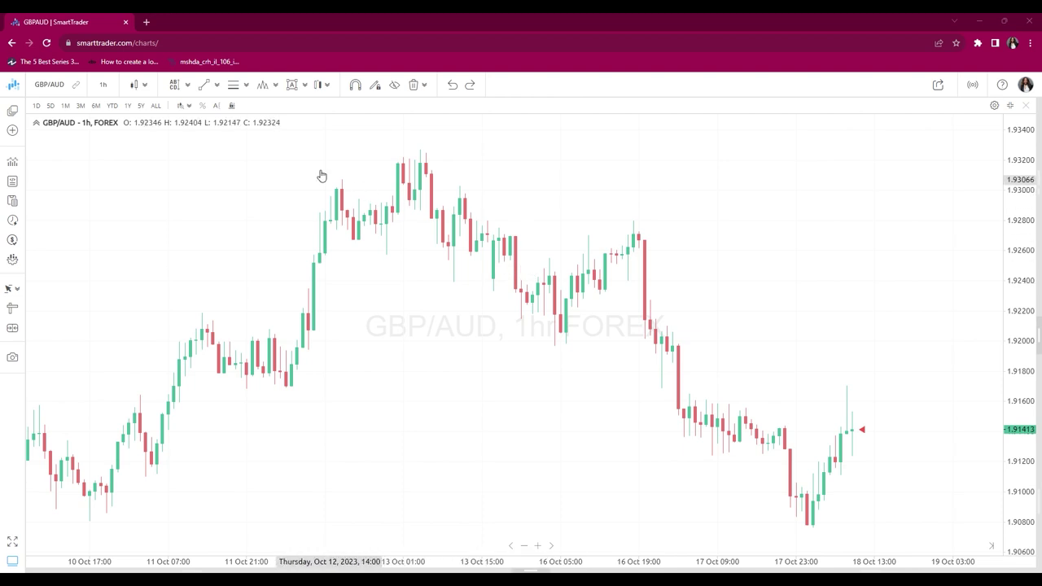
Switch the GBP/AUD chart from 1h to 1-month candles and nudge the view slightly
click(115, 92)
click(134, 332)
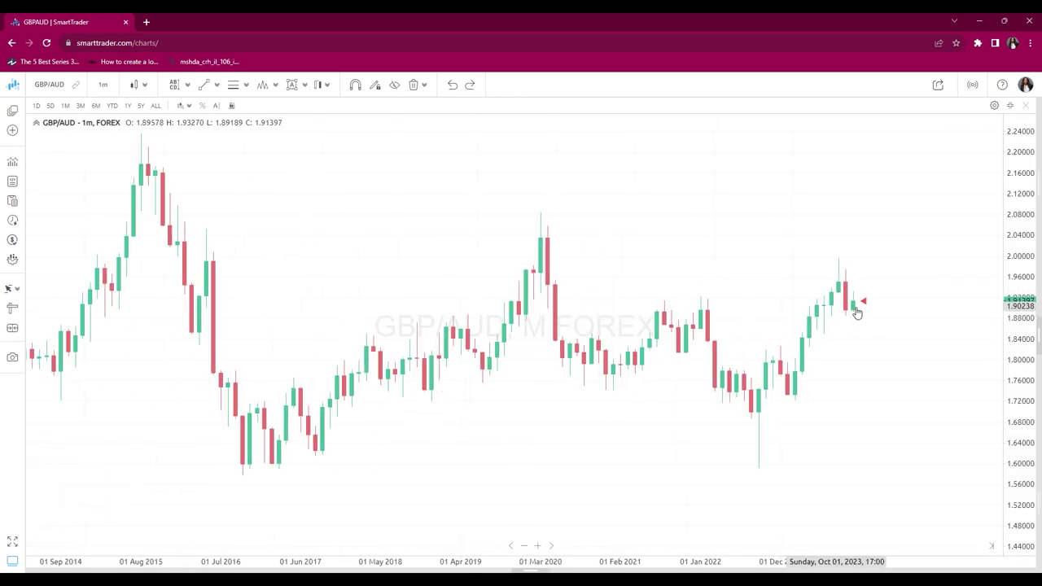
drag(879, 391, 828, 369)
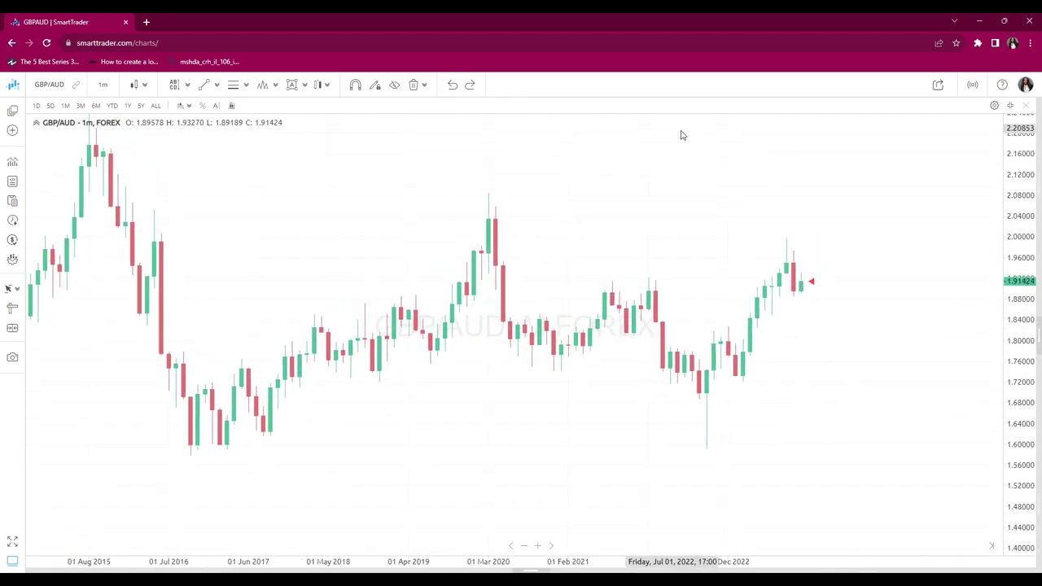
Apply the Clear Chart theme in Chart Settings for black candles on white, and save
click(995, 107)
click(441, 406)
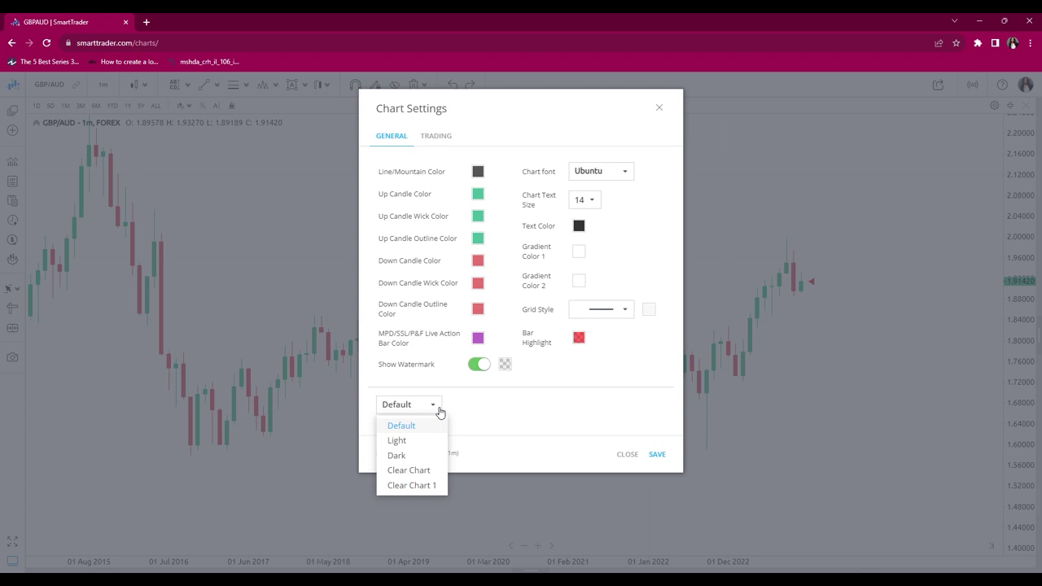
click(433, 485)
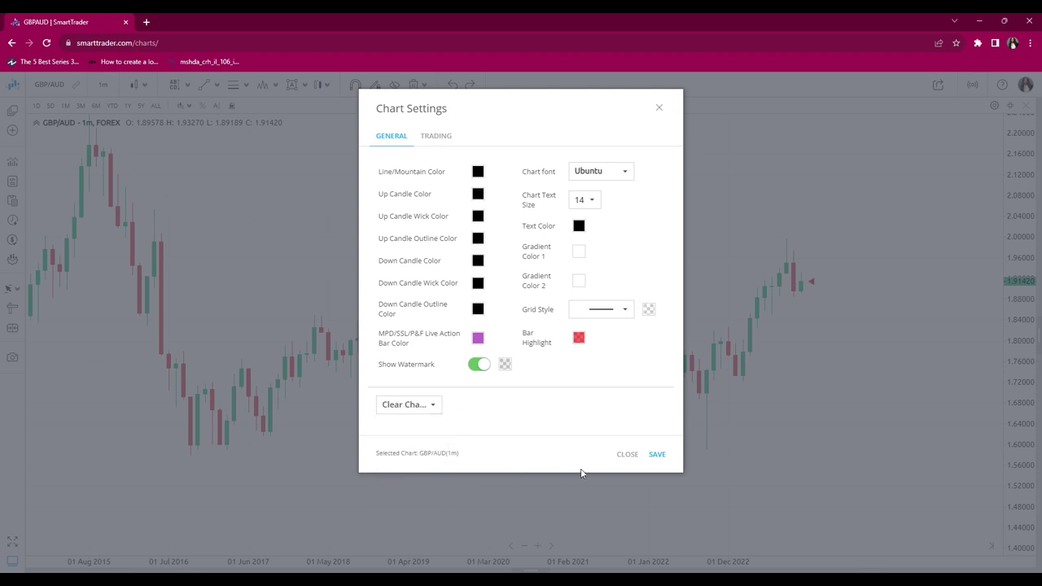
click(657, 456)
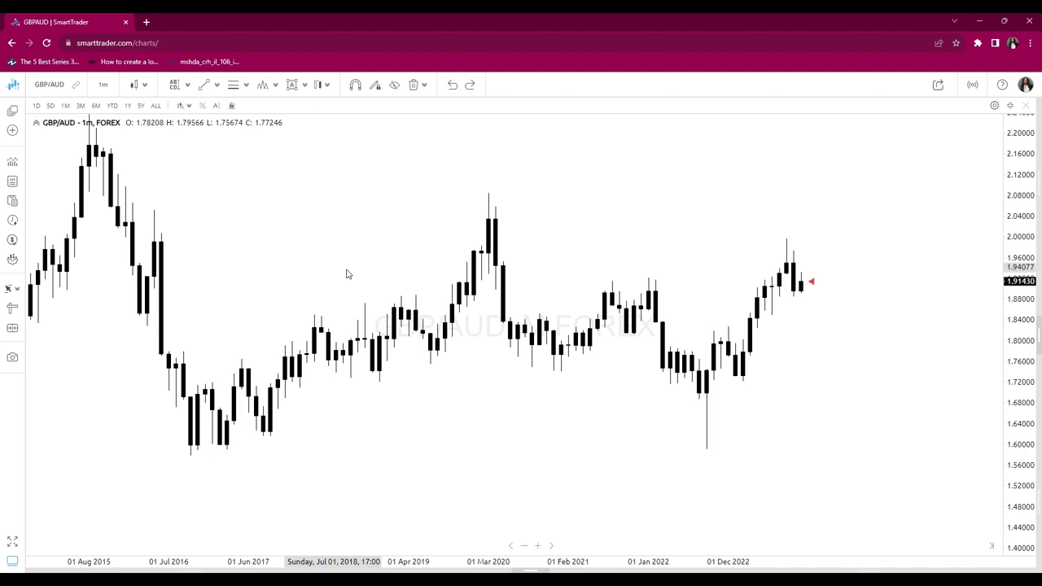
Keep monthly candles and zoom out and pan to show price history back to 2013
click(103, 84)
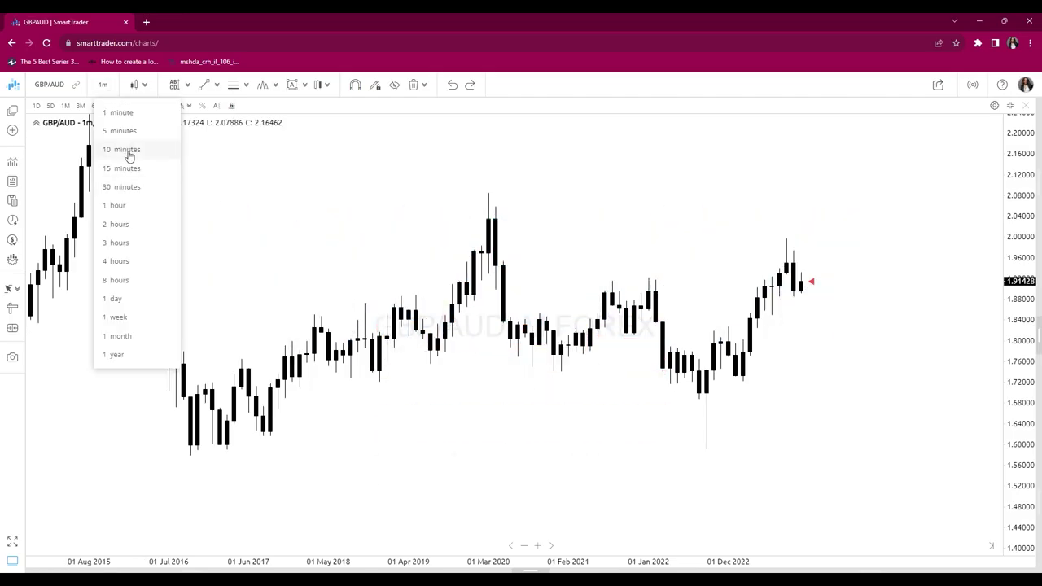
click(141, 336)
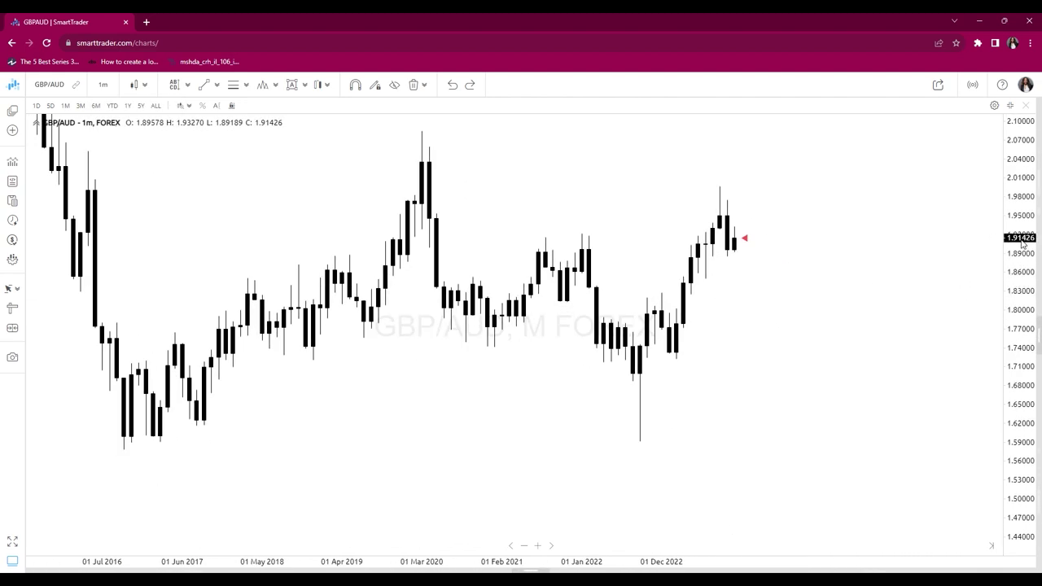
scroll(820, 336, down, 5)
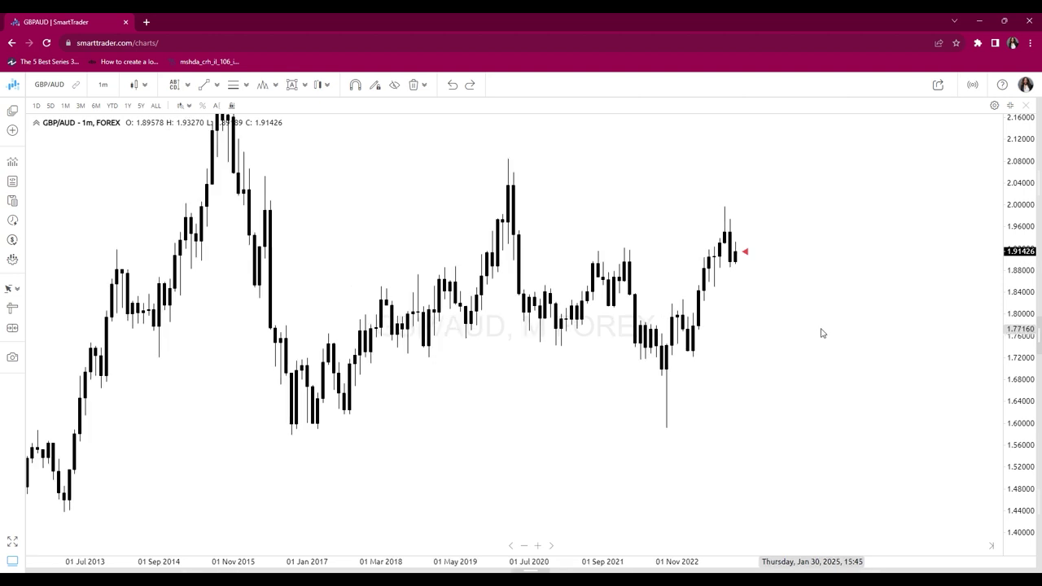
drag(772, 319, 779, 345)
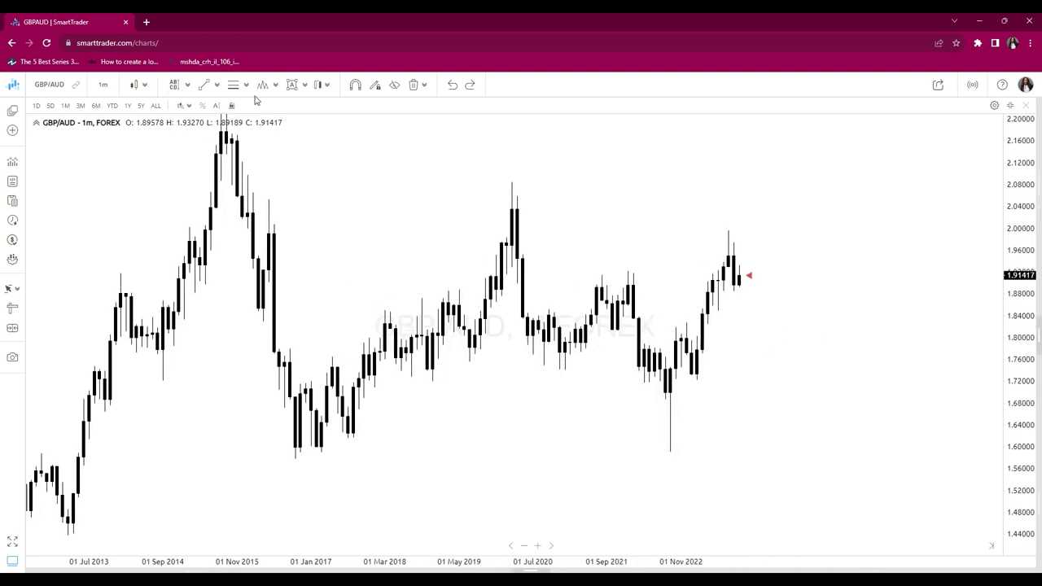
click(217, 90)
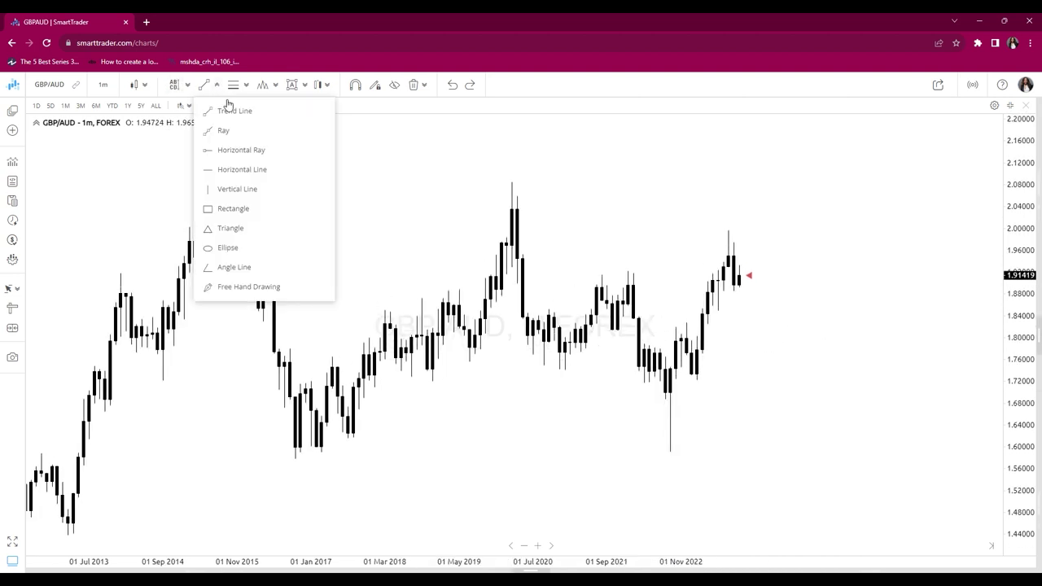
Draw a horizontal line at 1.72238 and style it orange and dashed
click(249, 177)
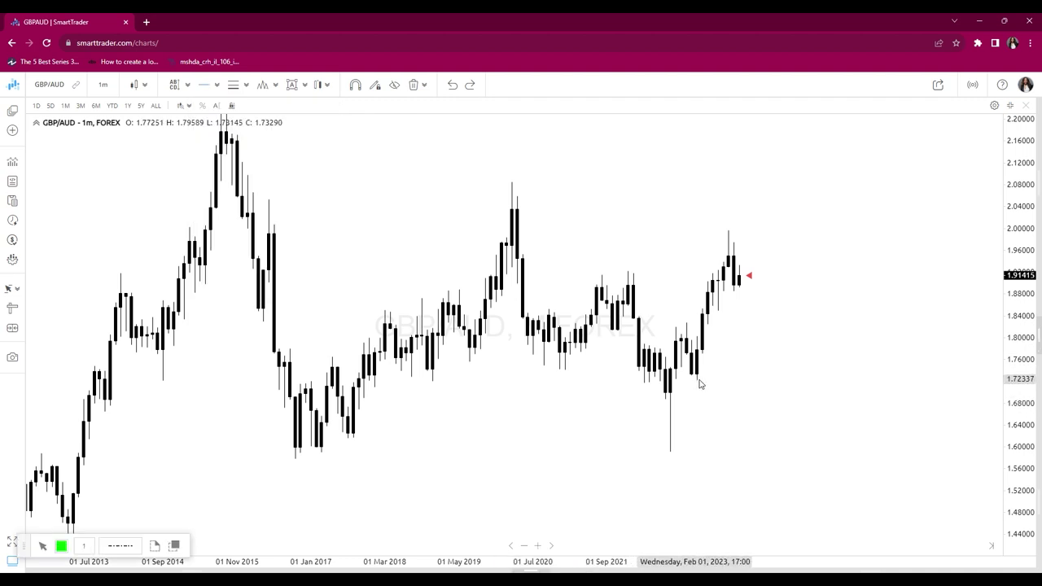
click(697, 380)
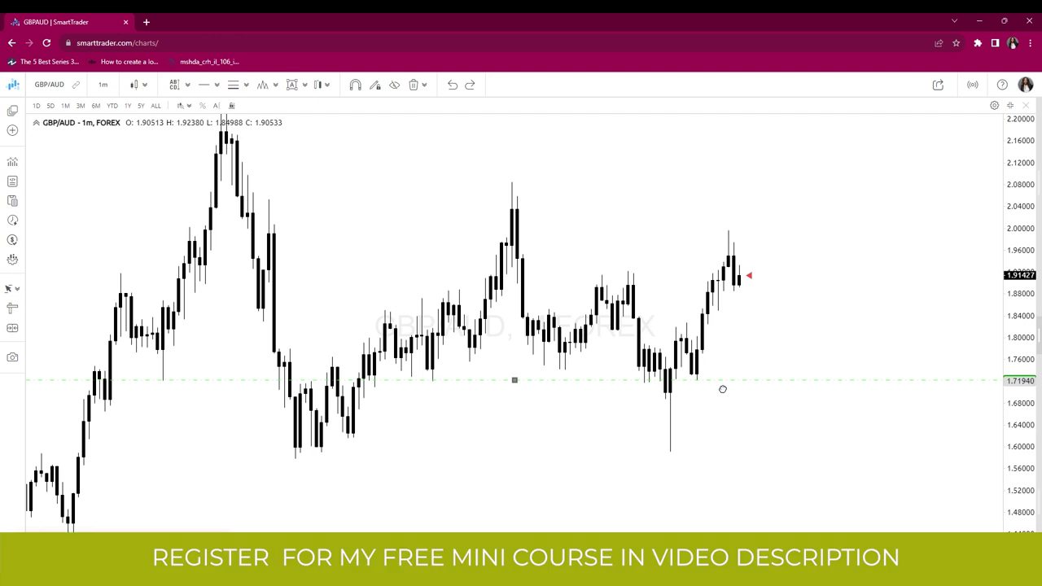
click(71, 538)
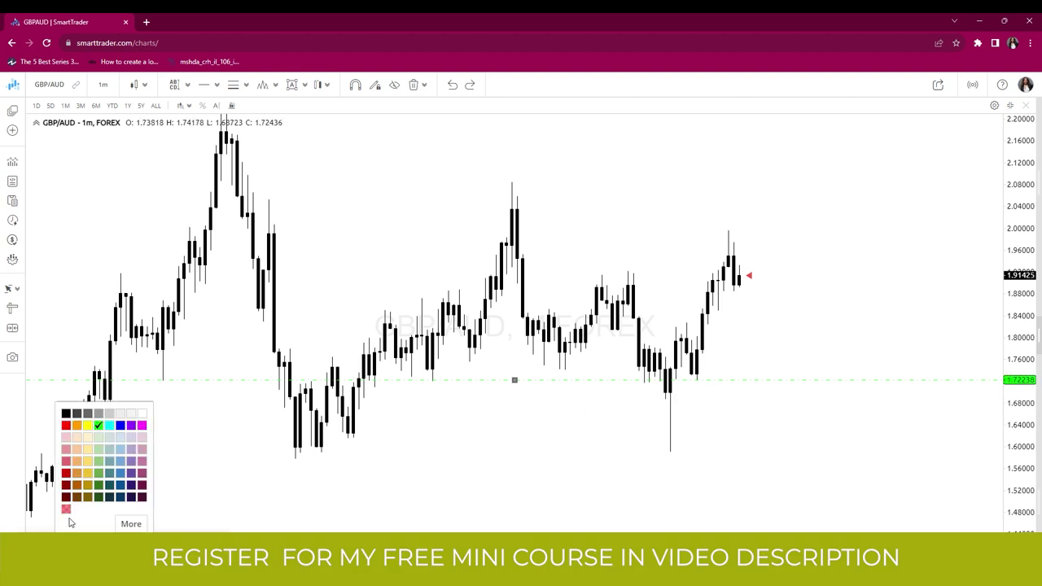
click(78, 425)
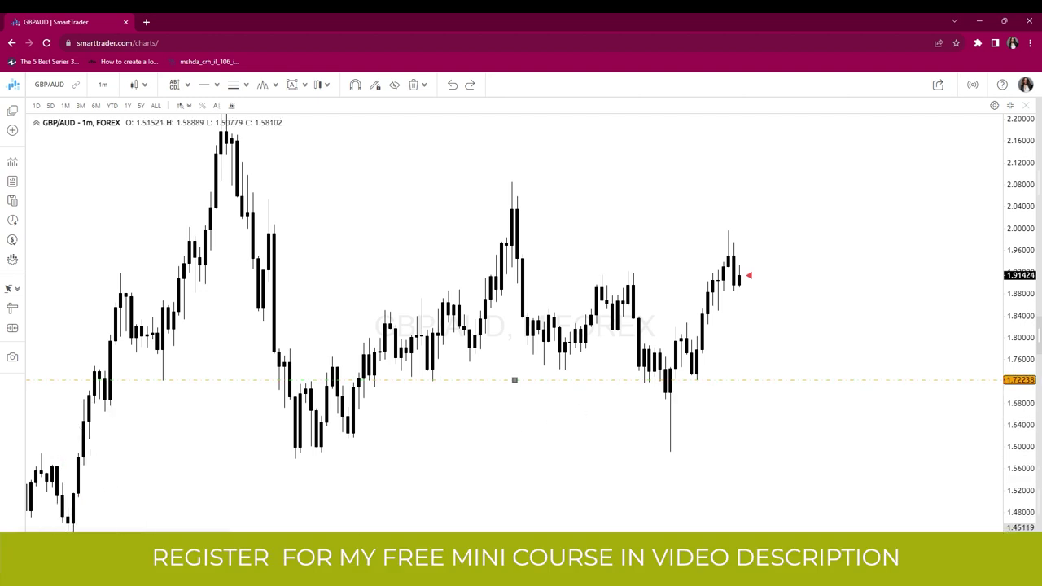
click(122, 539)
click(130, 499)
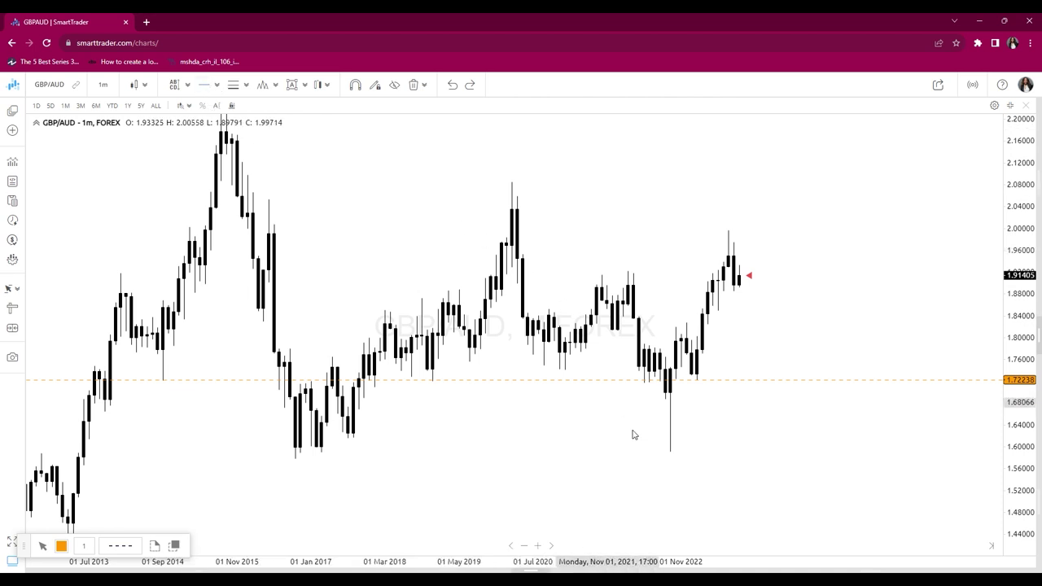
Add horizontal levels at the 1.59125 wick low and at 1.57933 just below it
click(679, 458)
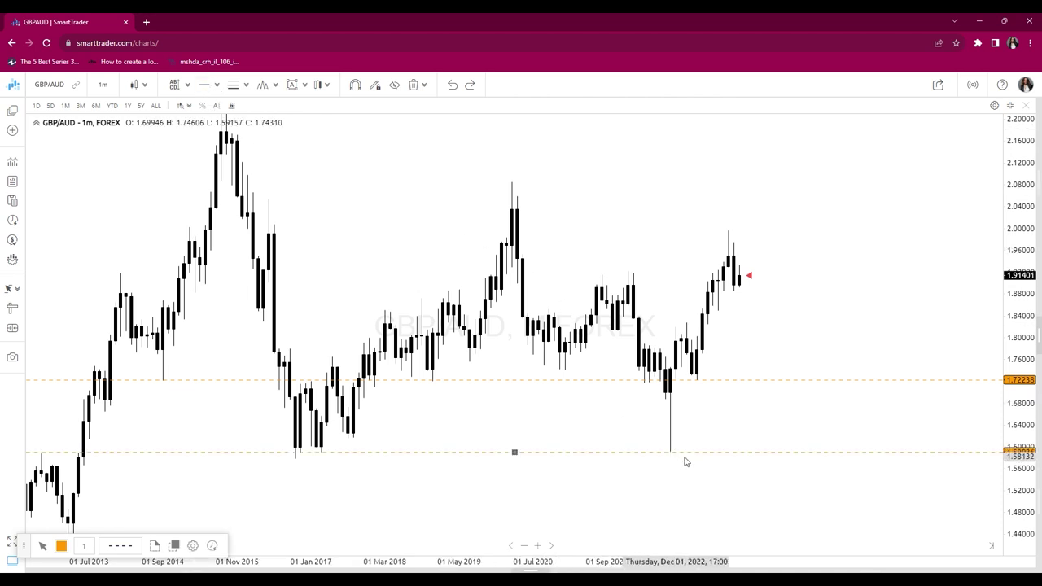
drag(690, 459, 689, 458)
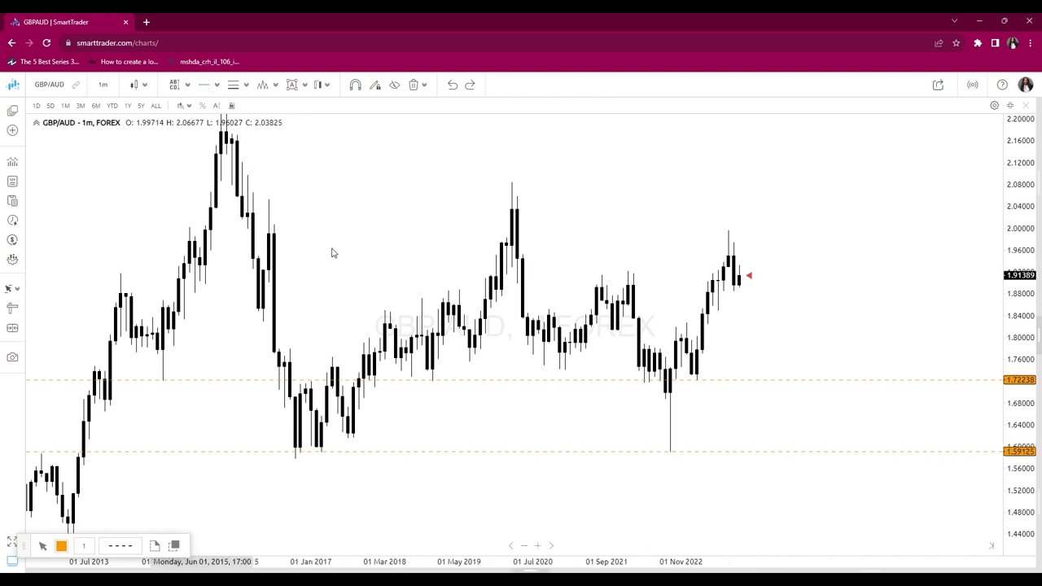
click(297, 461)
drag(306, 465, 306, 463)
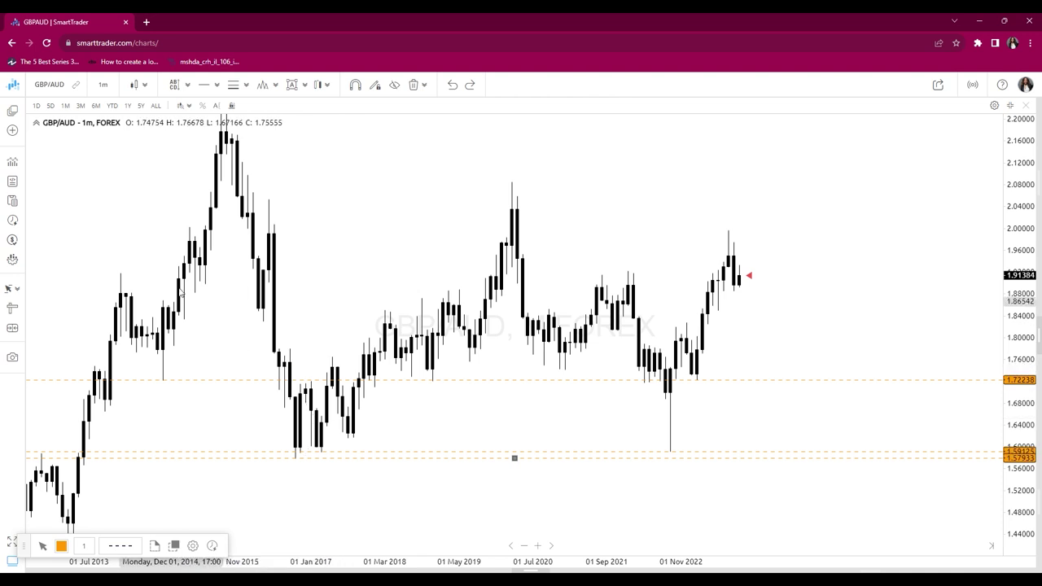
Add levels at the 2.08098 and 2.24 peaks and the 1.43827 low, then switch to weekly
click(205, 85)
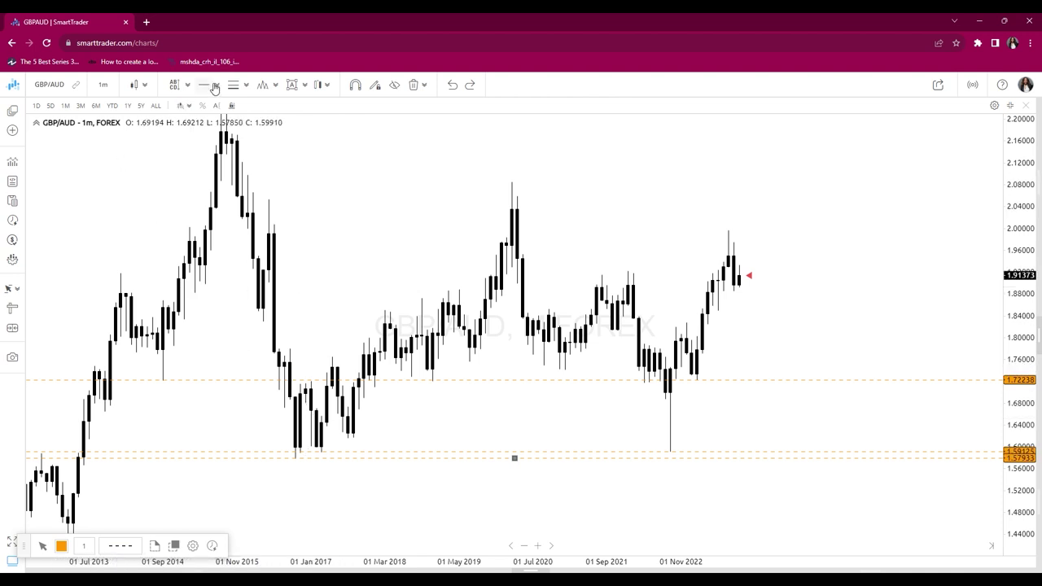
click(513, 184)
drag(545, 219, 551, 301)
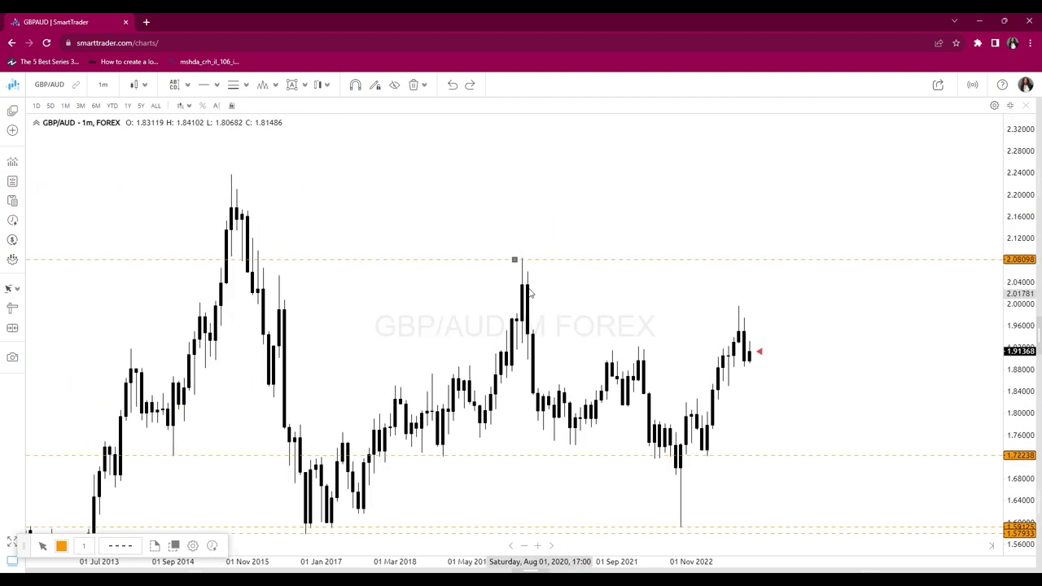
click(233, 174)
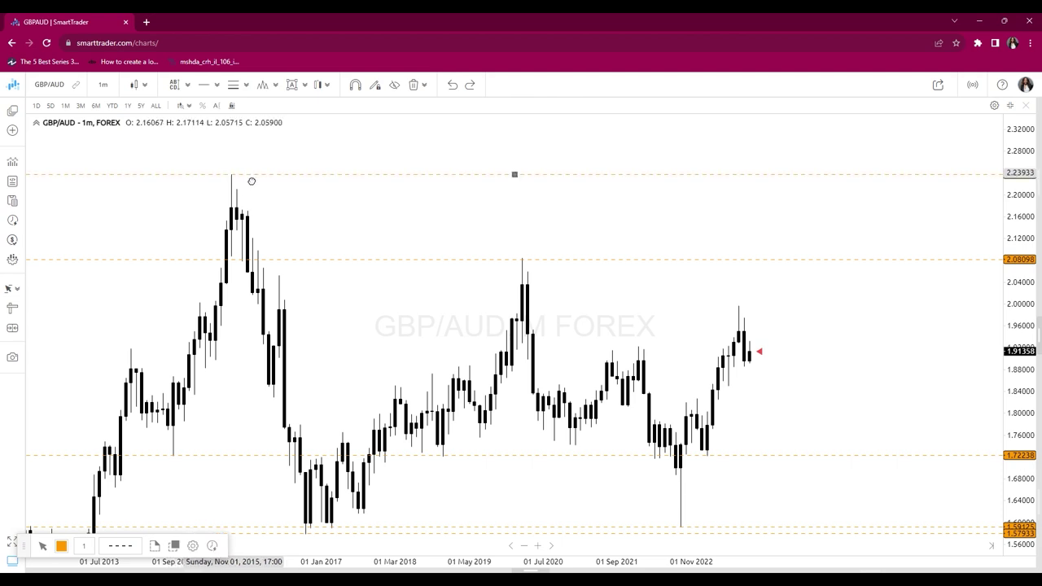
drag(838, 361, 849, 286)
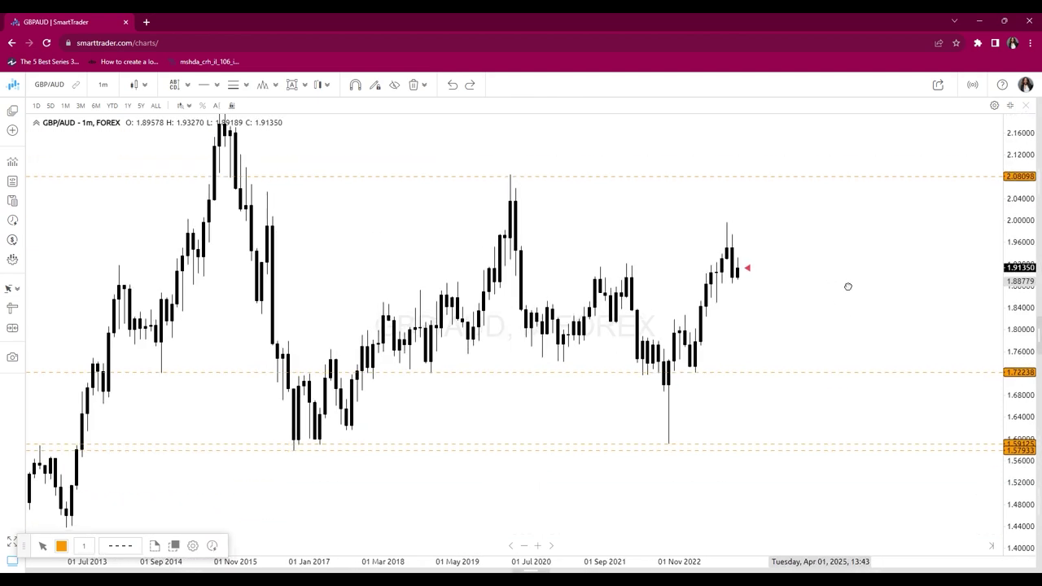
click(204, 85)
click(88, 524)
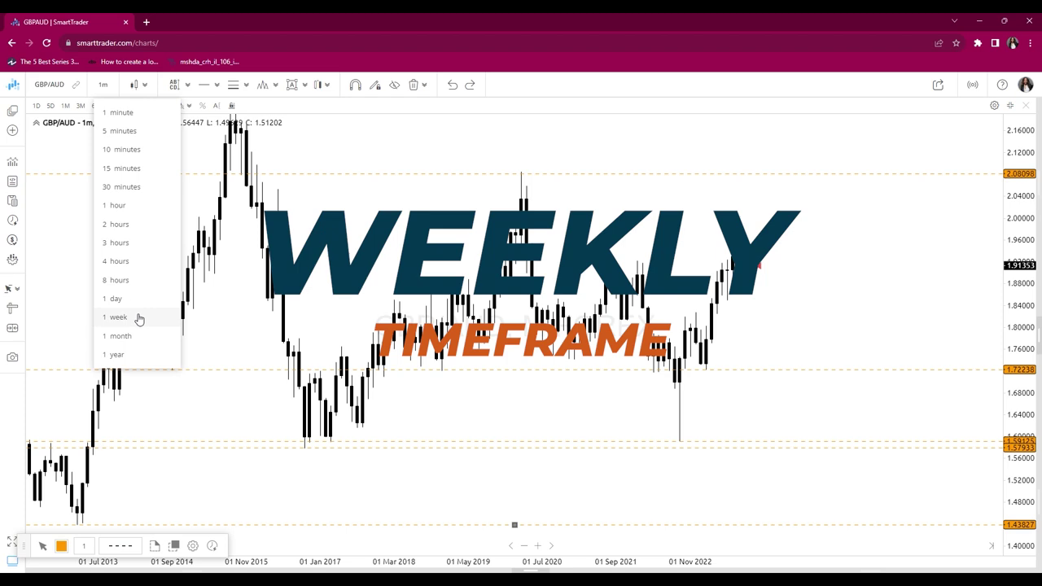
click(137, 318)
Mark the Sep 2023 peak at 1.99644 with a blue horizontal level on the weekly chart
scroll(790, 349, down, 5)
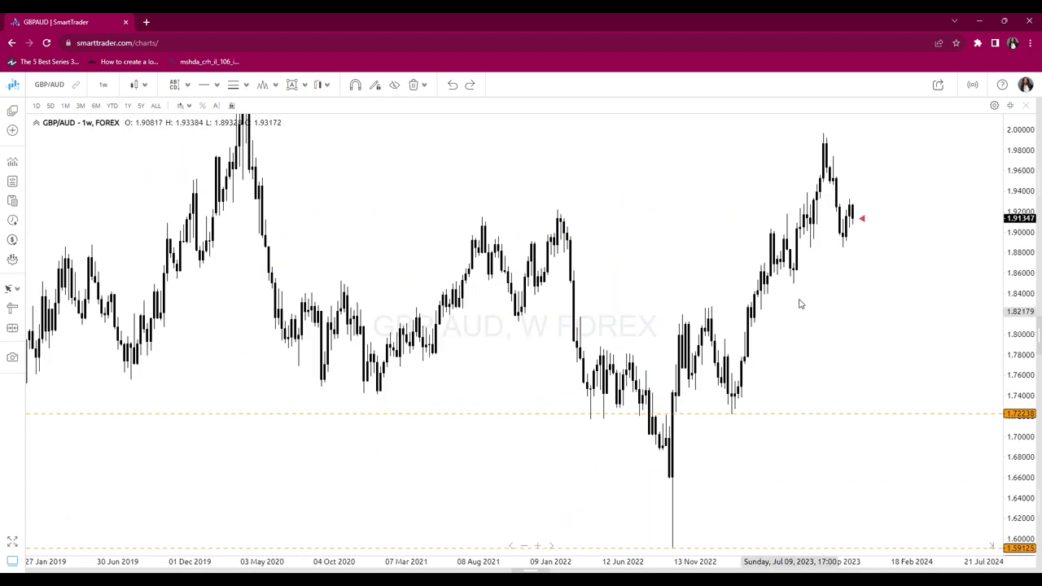
click(207, 87)
click(757, 222)
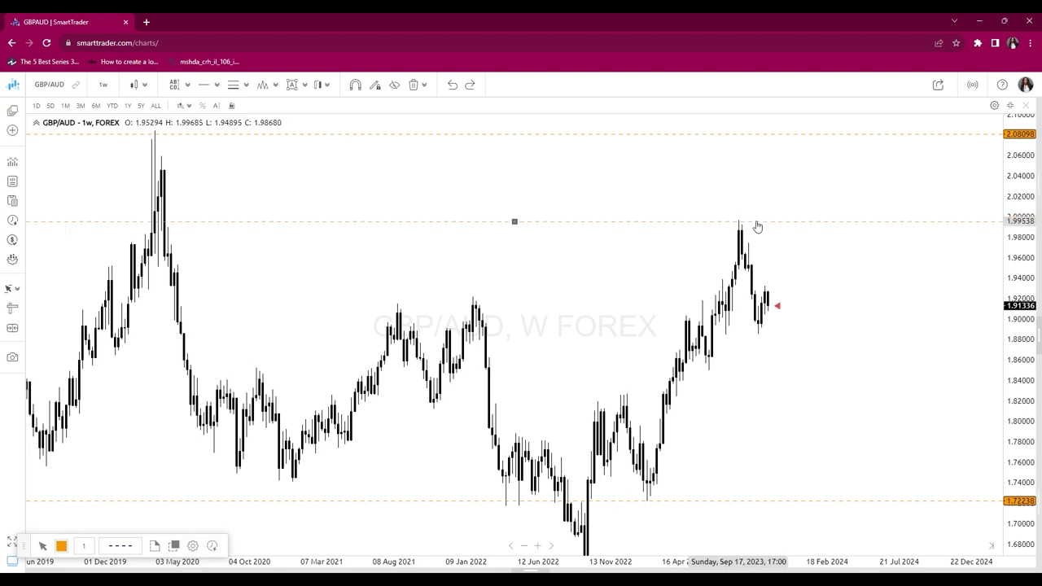
click(61, 547)
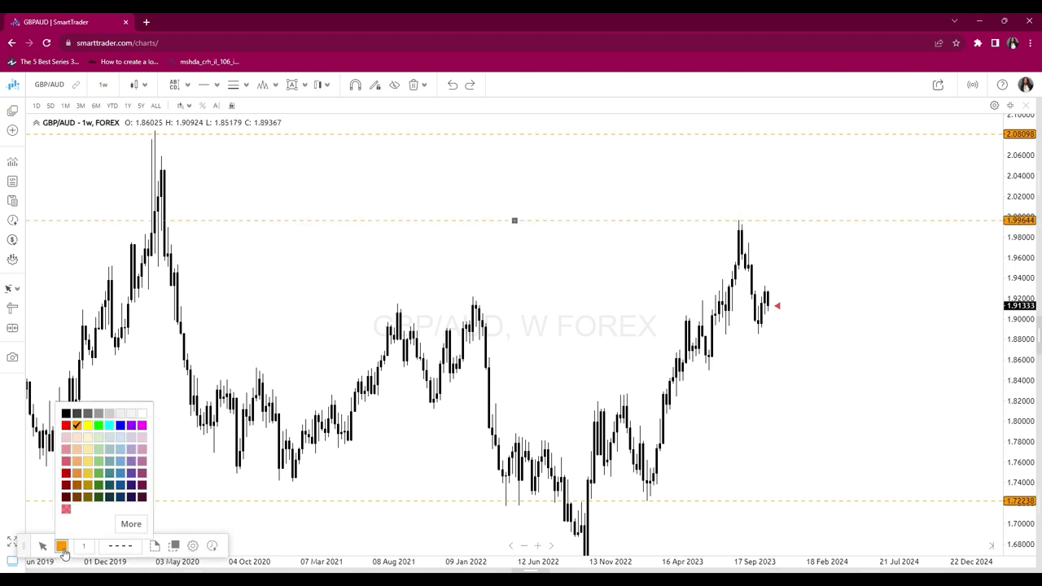
click(122, 426)
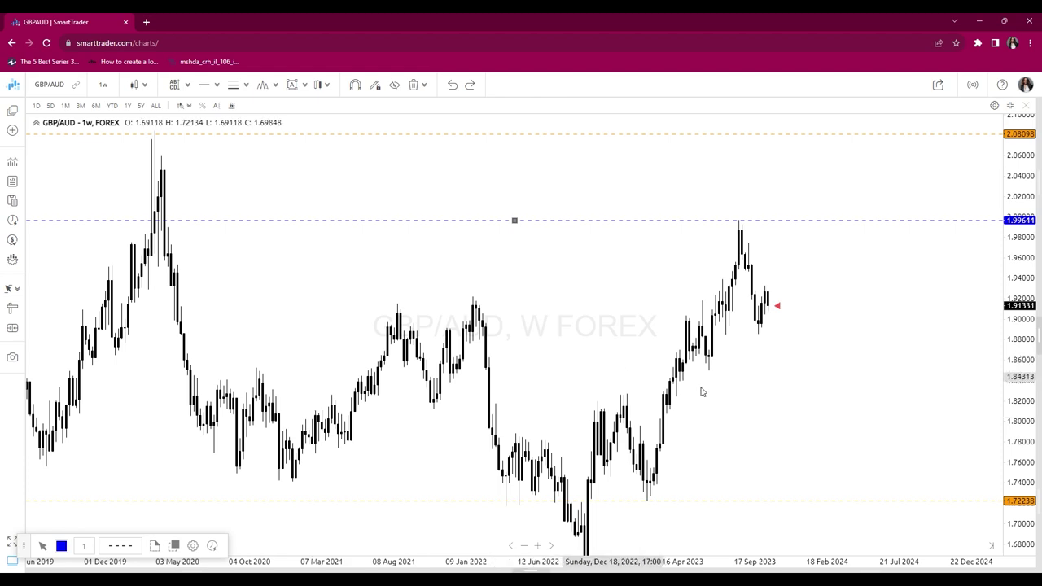
drag(760, 379, 726, 303)
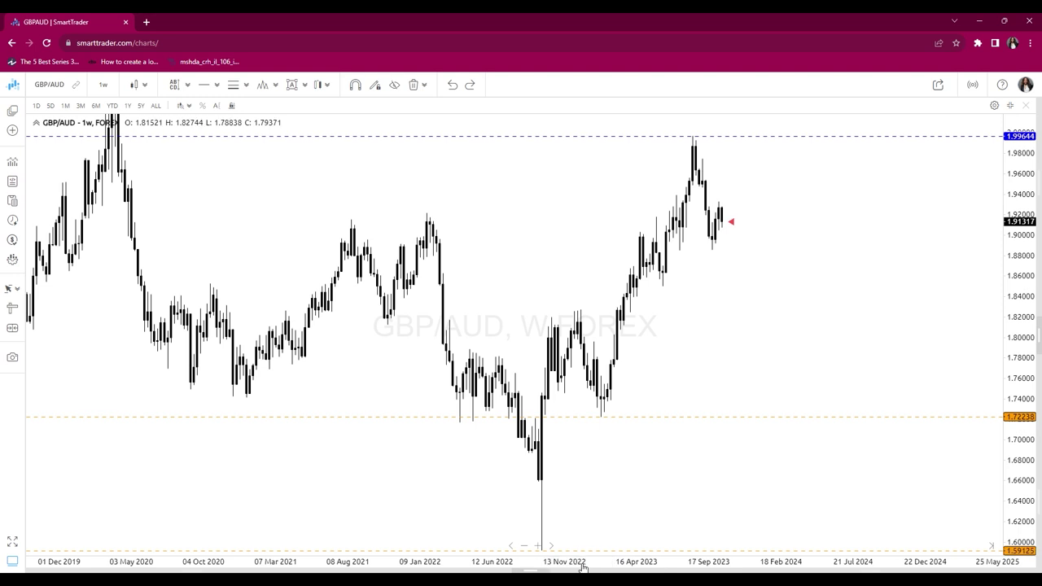
drag(564, 571, 526, 516)
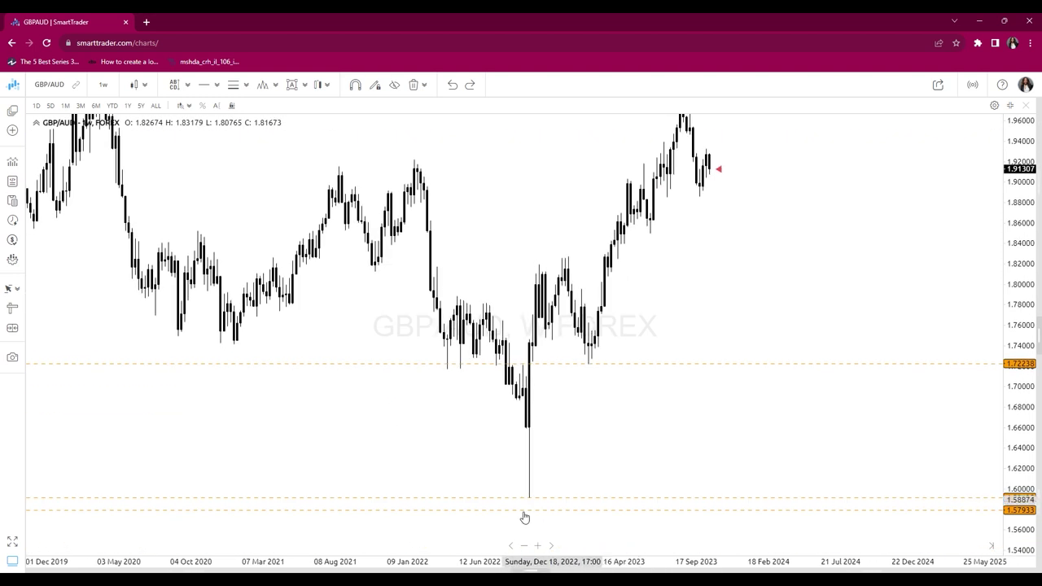
drag(561, 459, 575, 518)
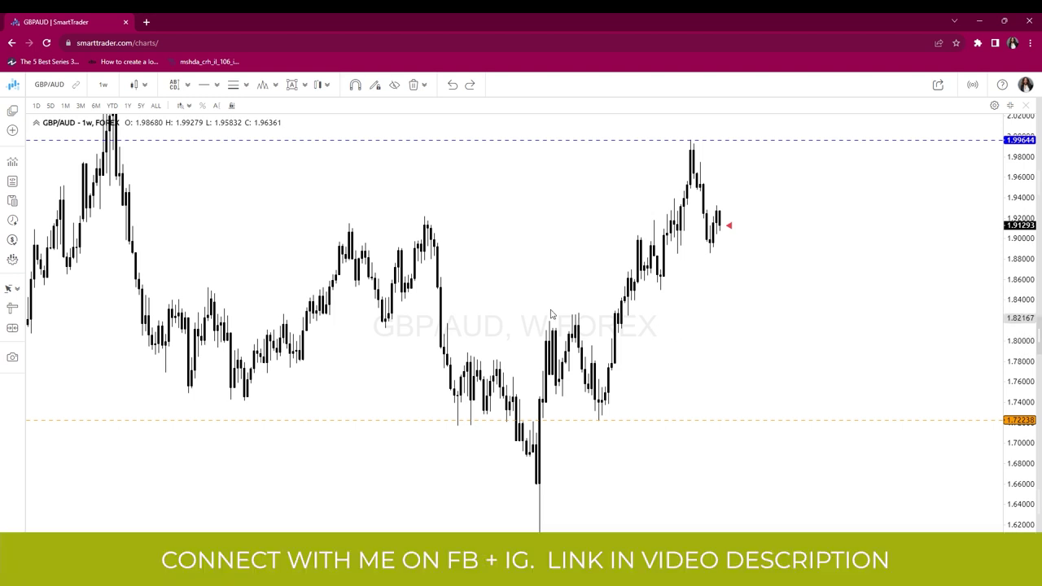
Add dashed support levels at 1.88533 and 1.84979 below the current price
click(713, 257)
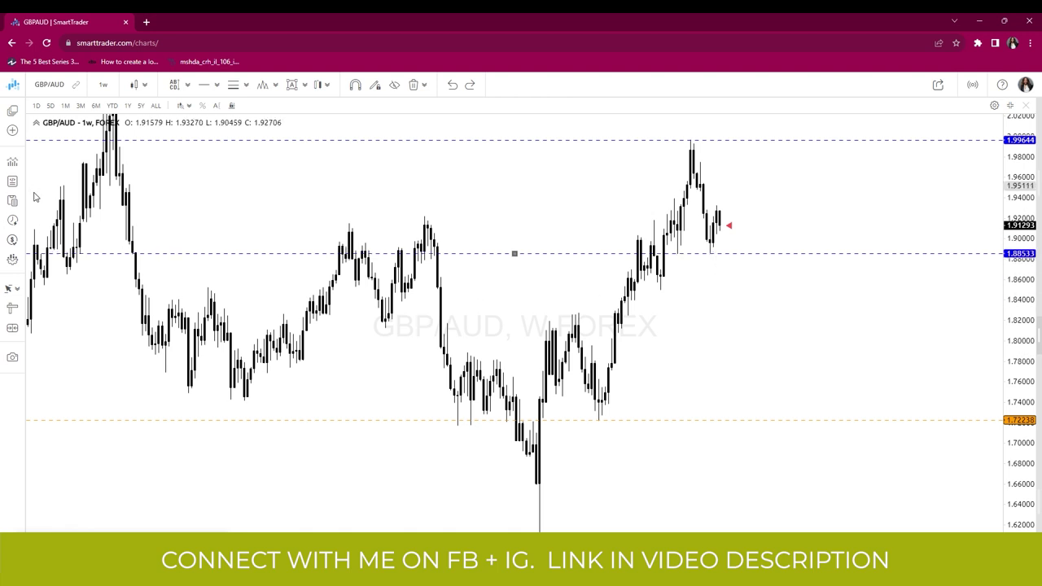
click(687, 302)
click(662, 291)
drag(709, 342, 683, 338)
click(189, 84)
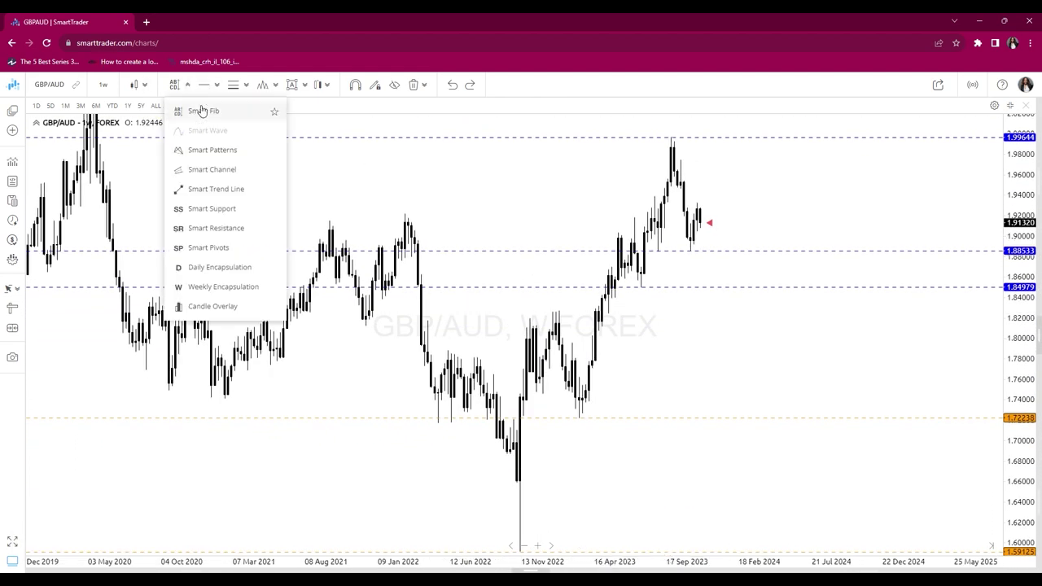
Add Smart Support levels, place a horizontal level near 1.59, then remove Smart Support
click(212, 209)
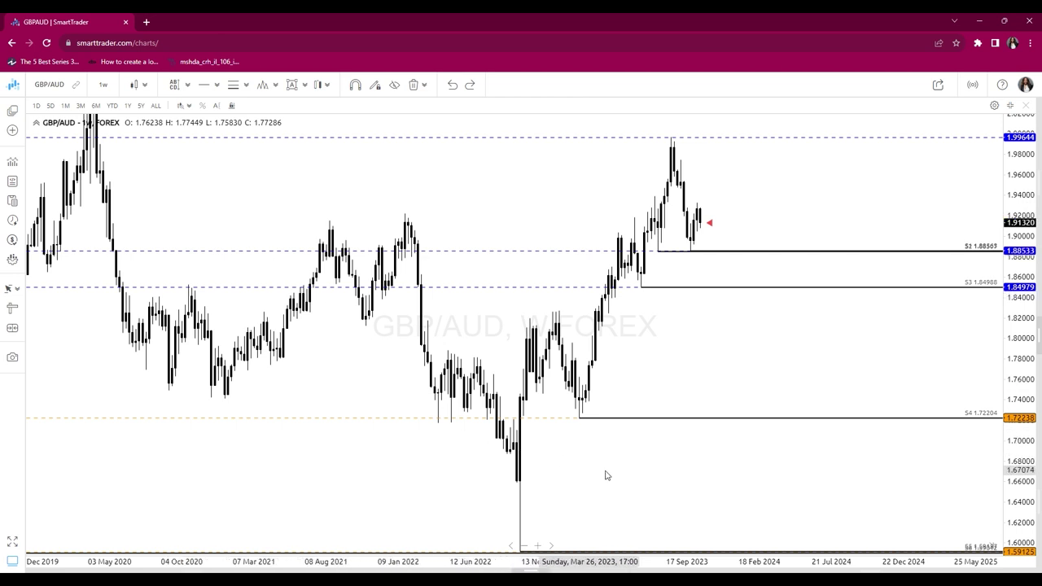
drag(605, 475, 608, 445)
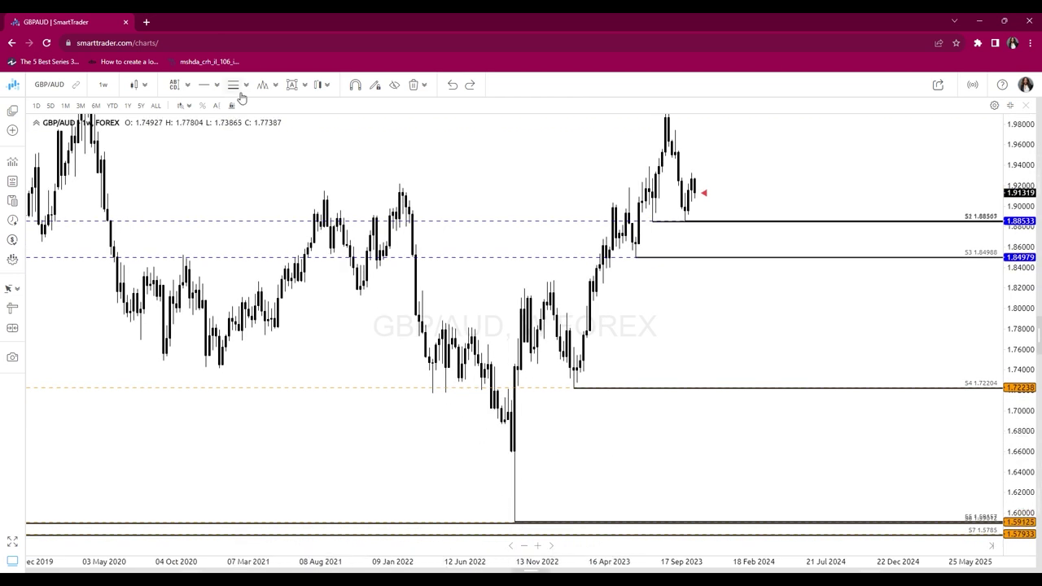
click(205, 90)
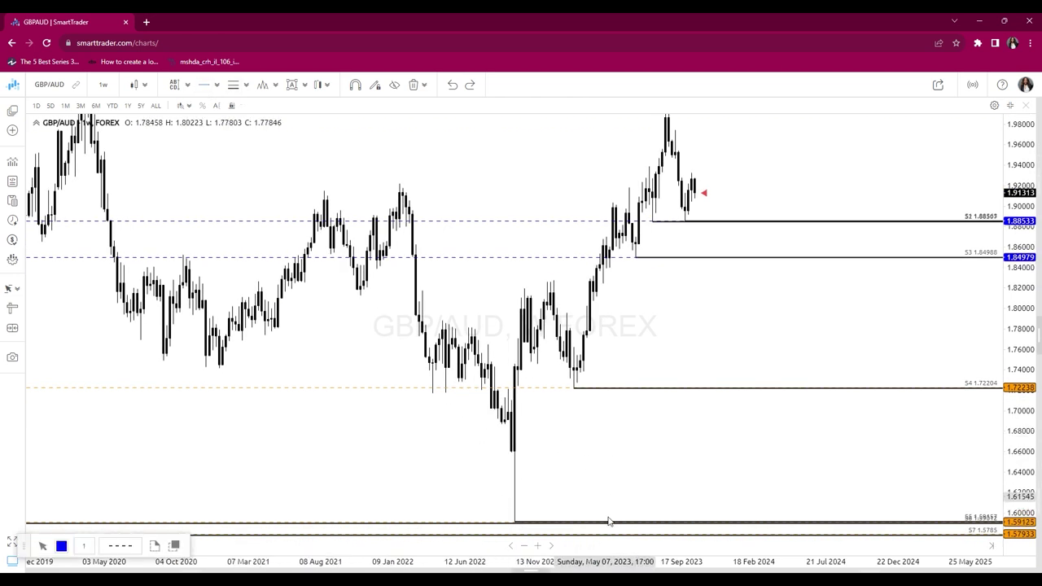
click(519, 523)
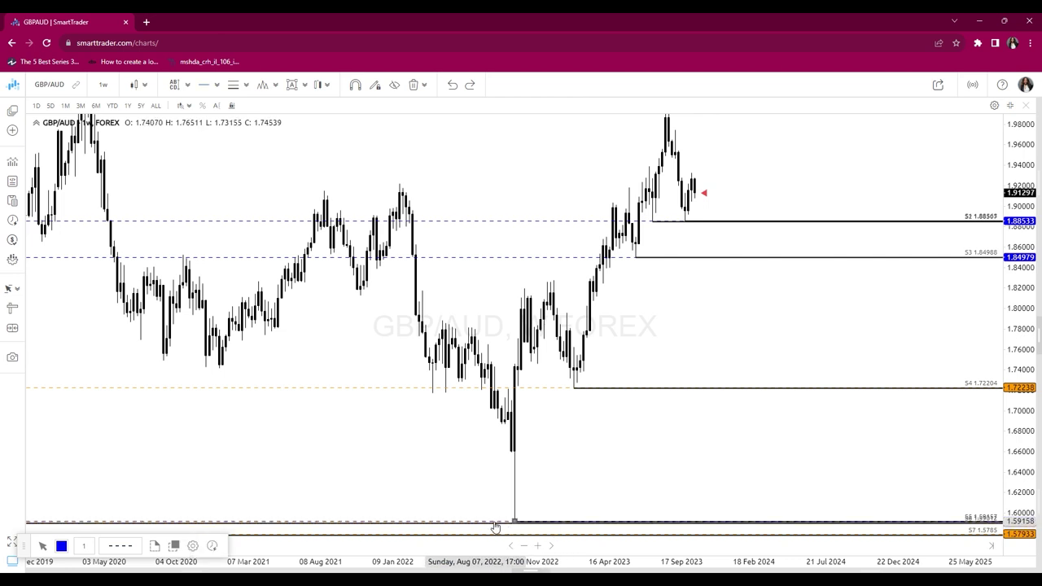
drag(588, 465, 598, 532)
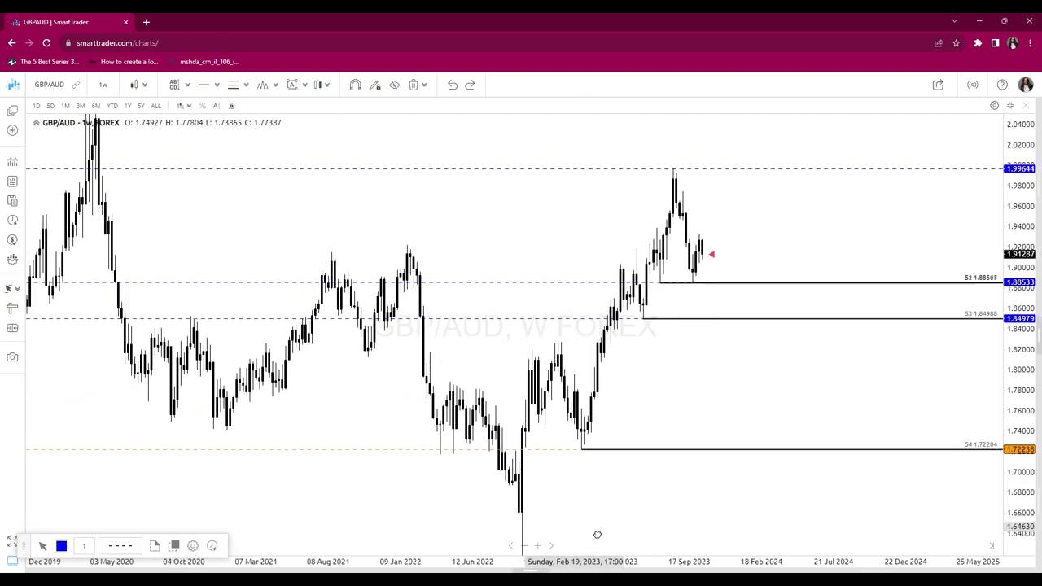
click(188, 86)
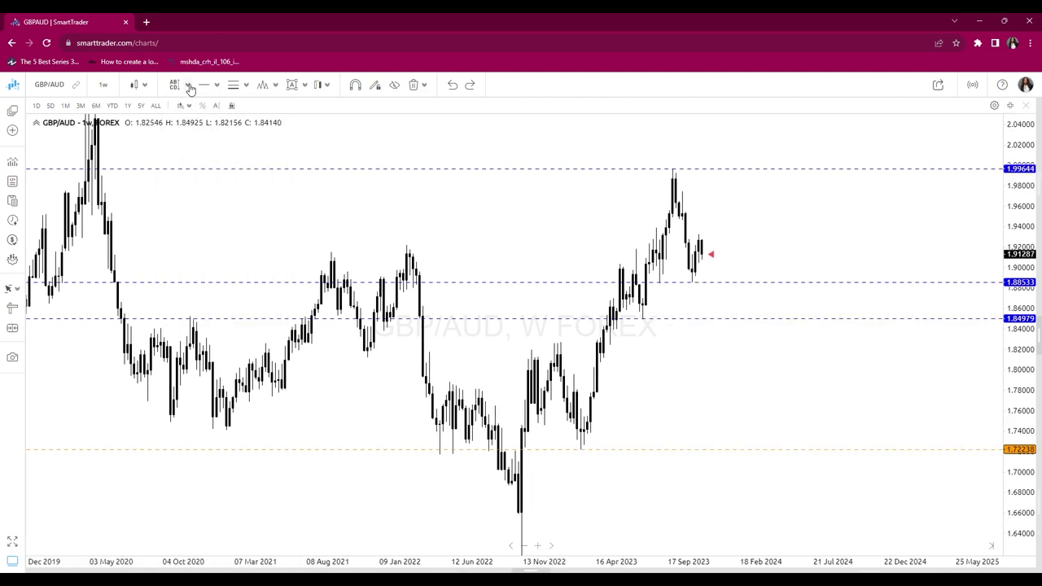
Add Smart Resistance, inspect the R2–R4 levels, remove them, and switch to the daily timeframe
click(188, 86)
click(216, 228)
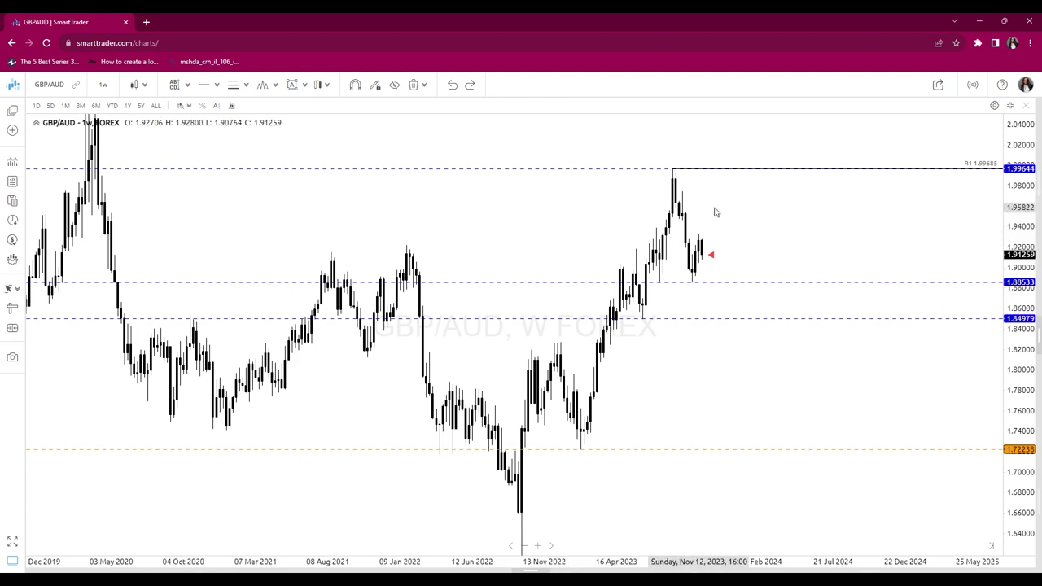
drag(719, 206, 733, 321)
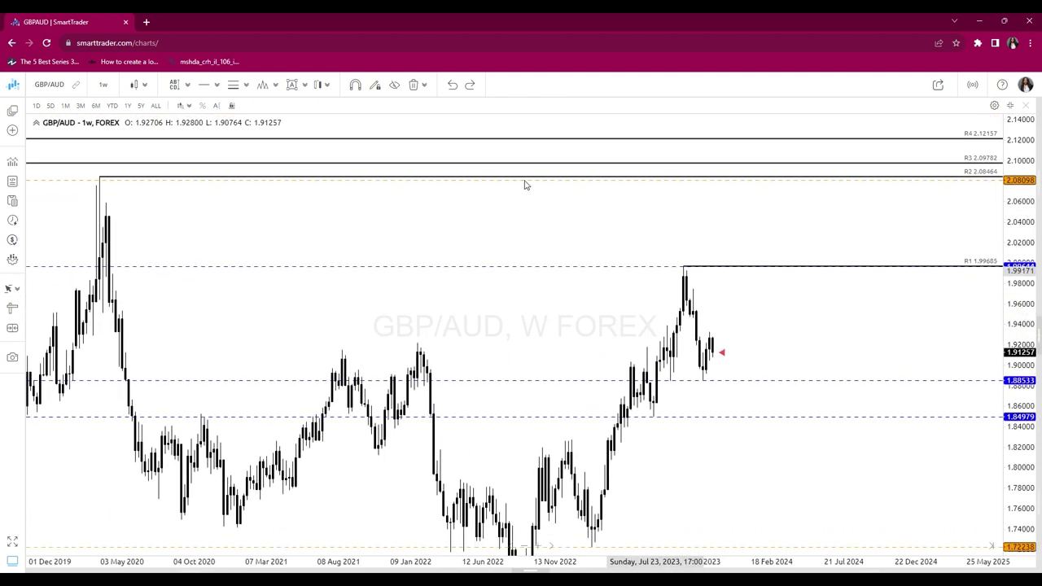
click(517, 180)
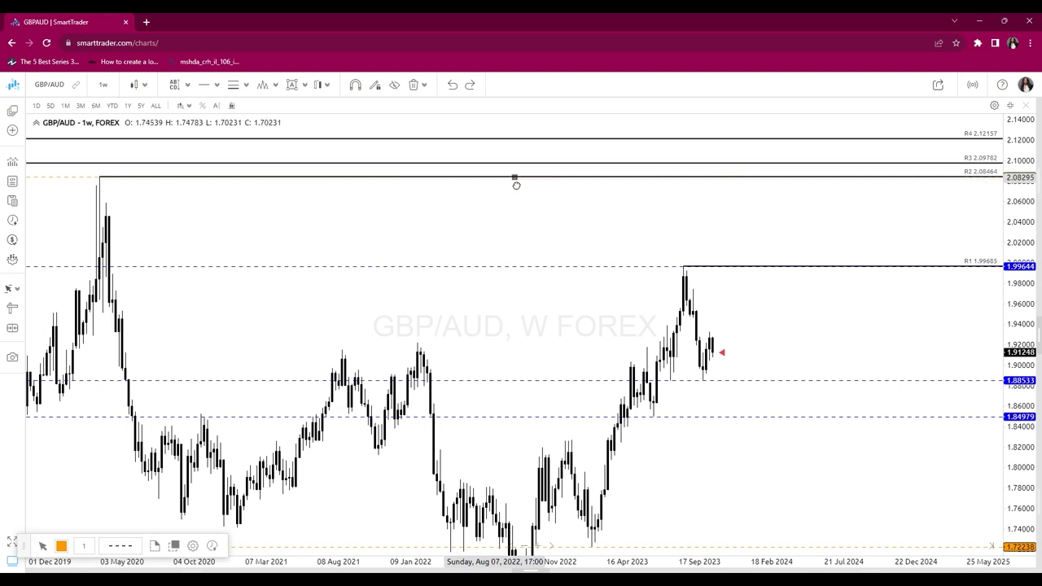
drag(595, 211, 592, 199)
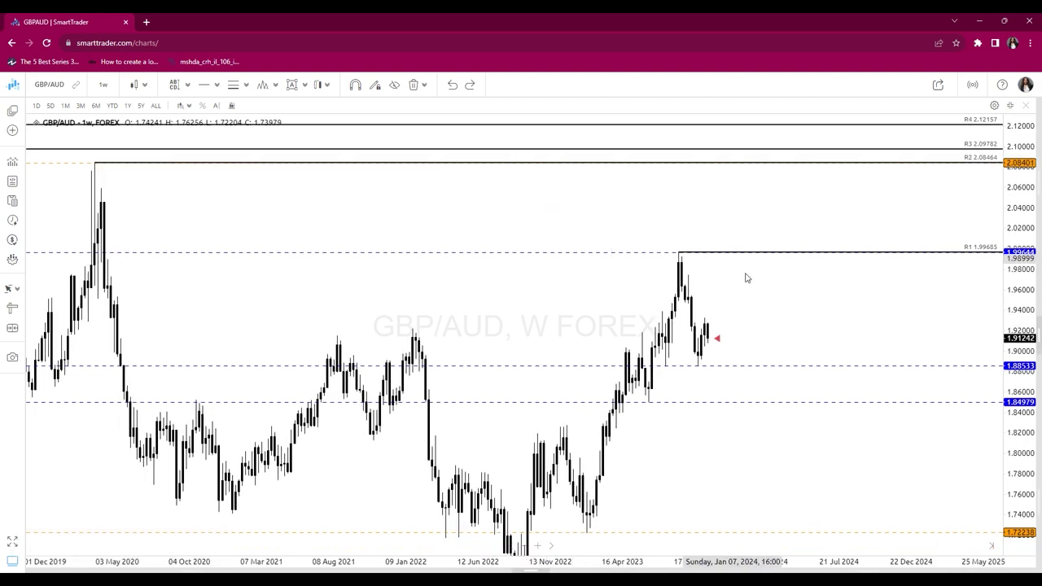
drag(744, 291, 742, 280)
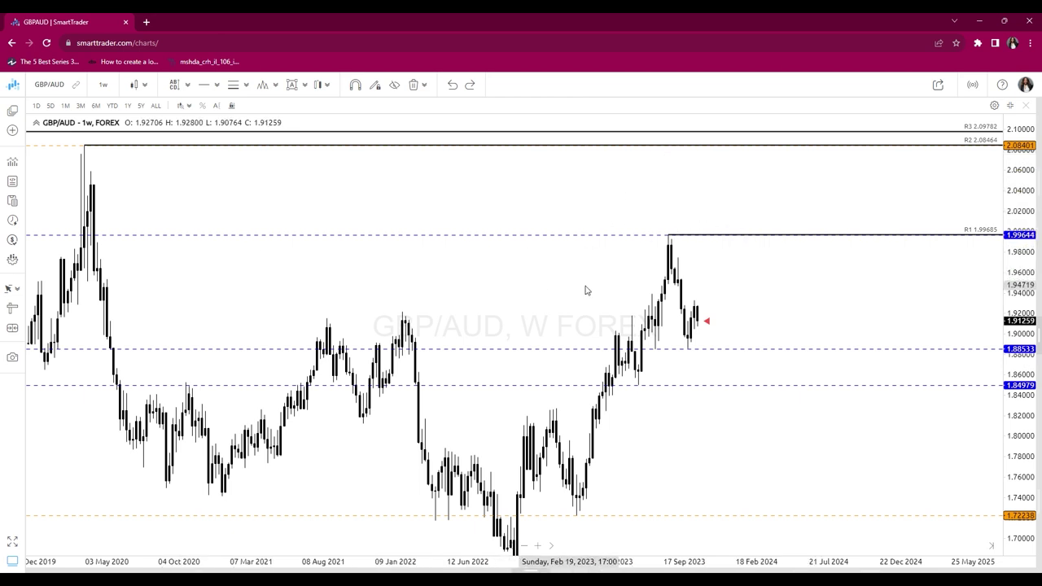
click(191, 86)
click(244, 228)
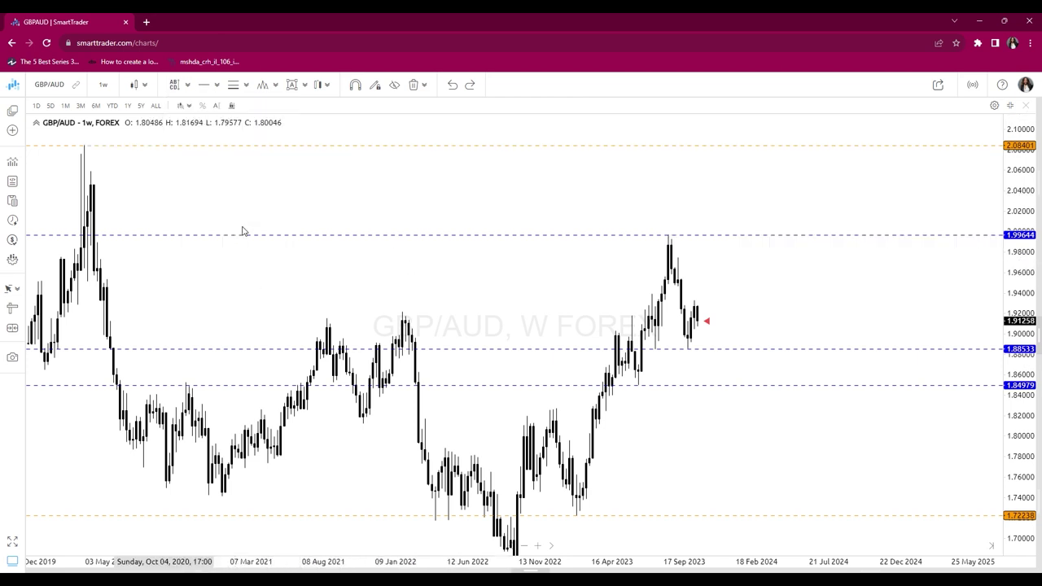
click(105, 85)
click(146, 299)
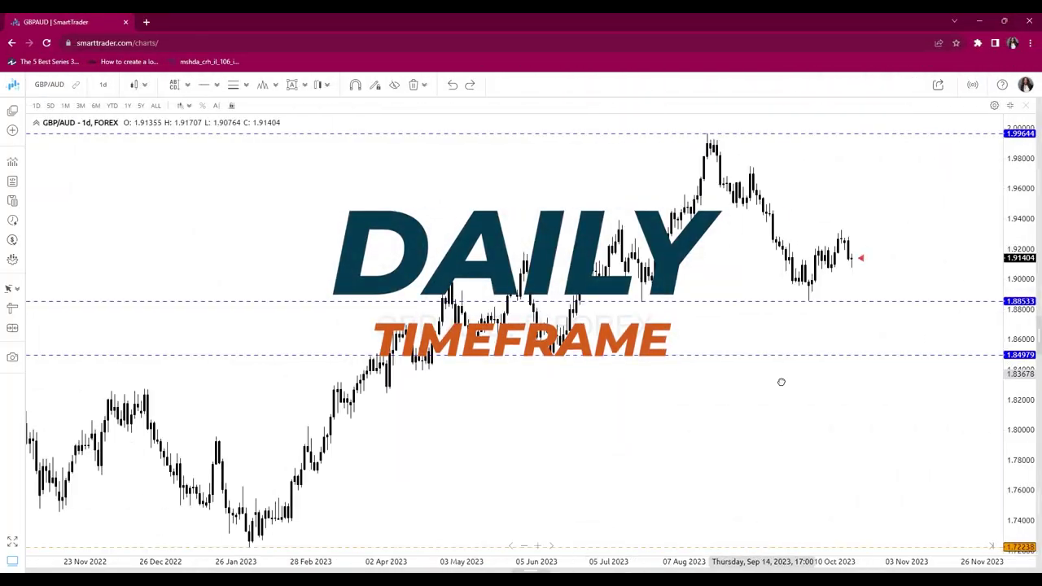
Pan and zoom out the daily chart to show the latest 2023 candles
drag(781, 382, 735, 345)
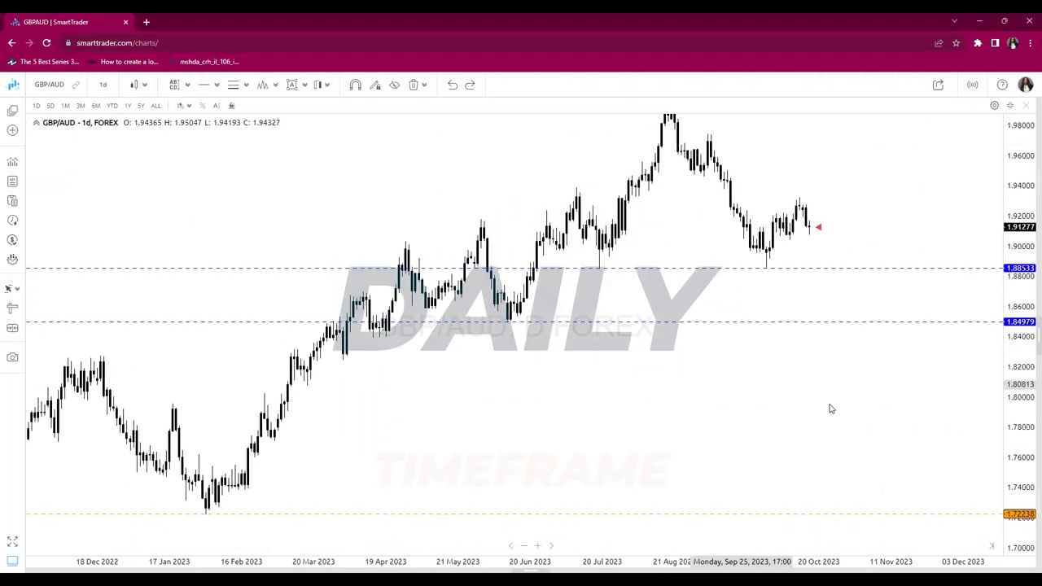
drag(831, 407, 714, 440)
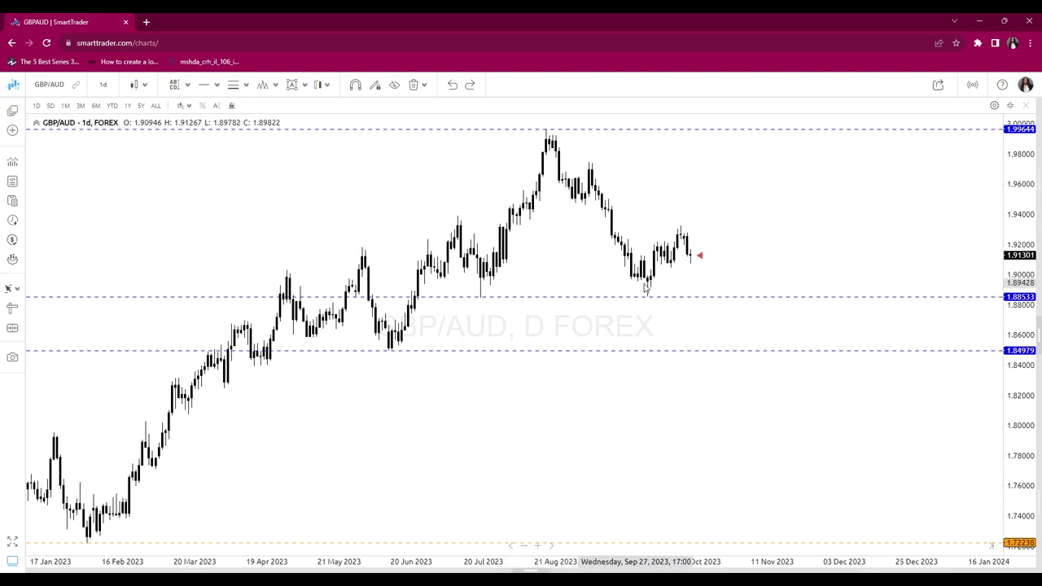
scroll(646, 287, down, 2)
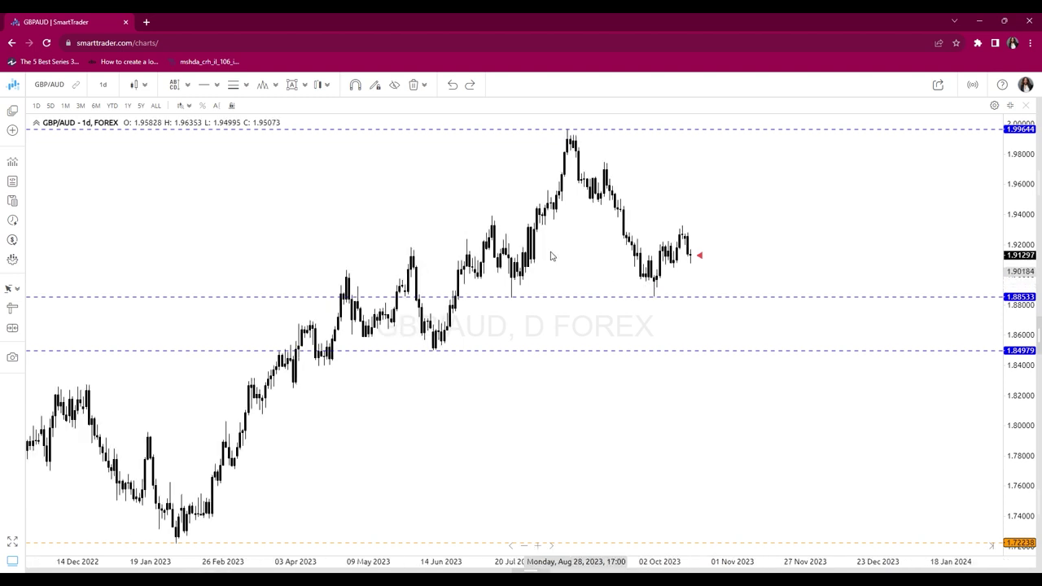
click(204, 86)
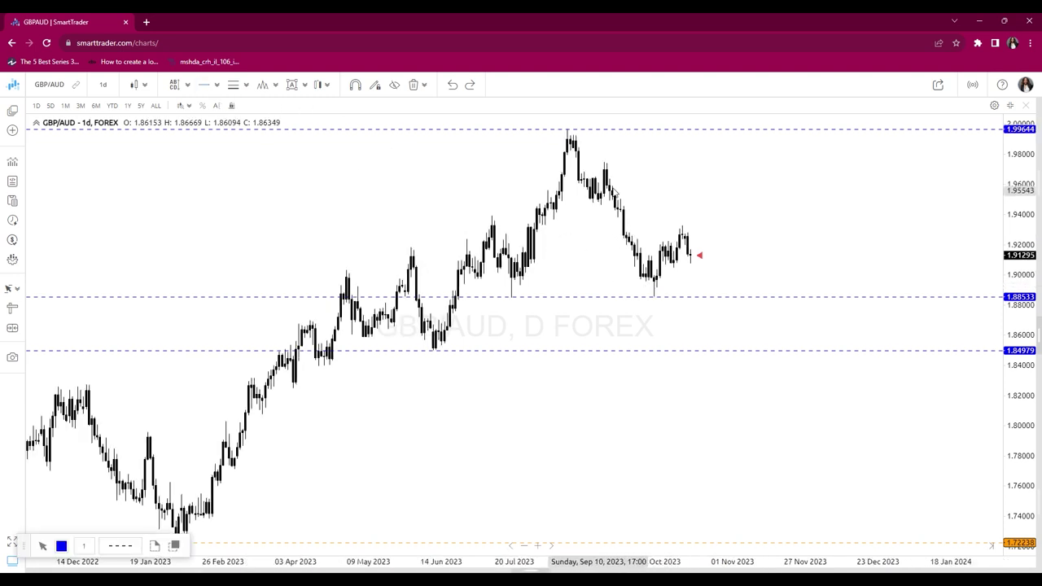
click(610, 159)
drag(614, 169, 626, 170)
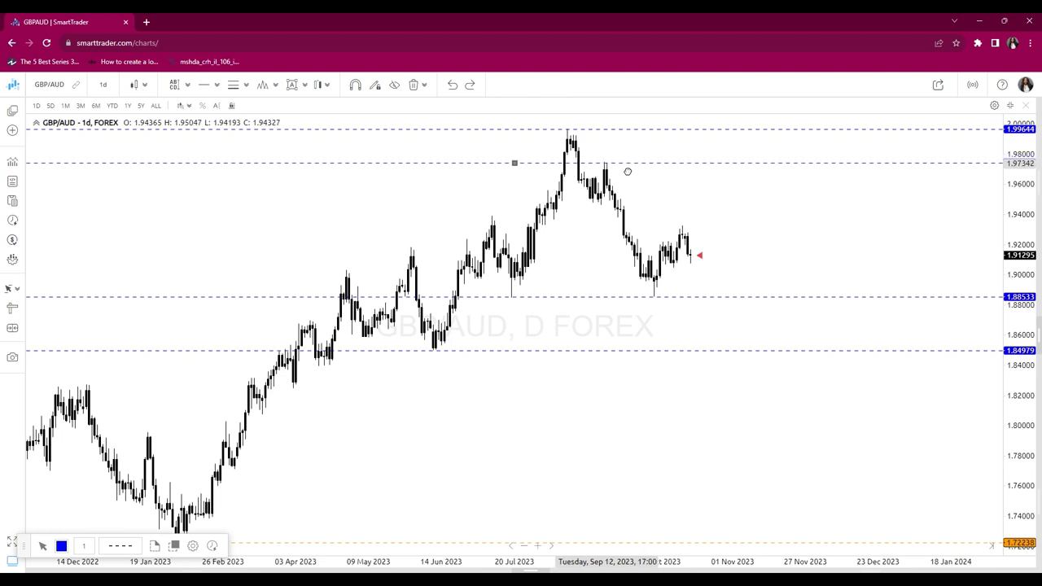
click(61, 546)
click(65, 425)
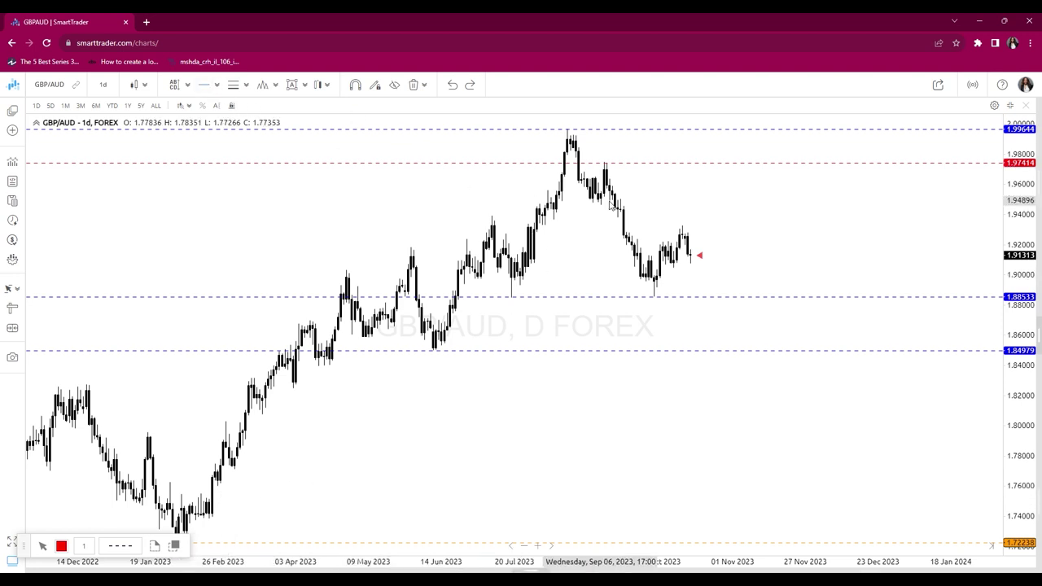
click(694, 226)
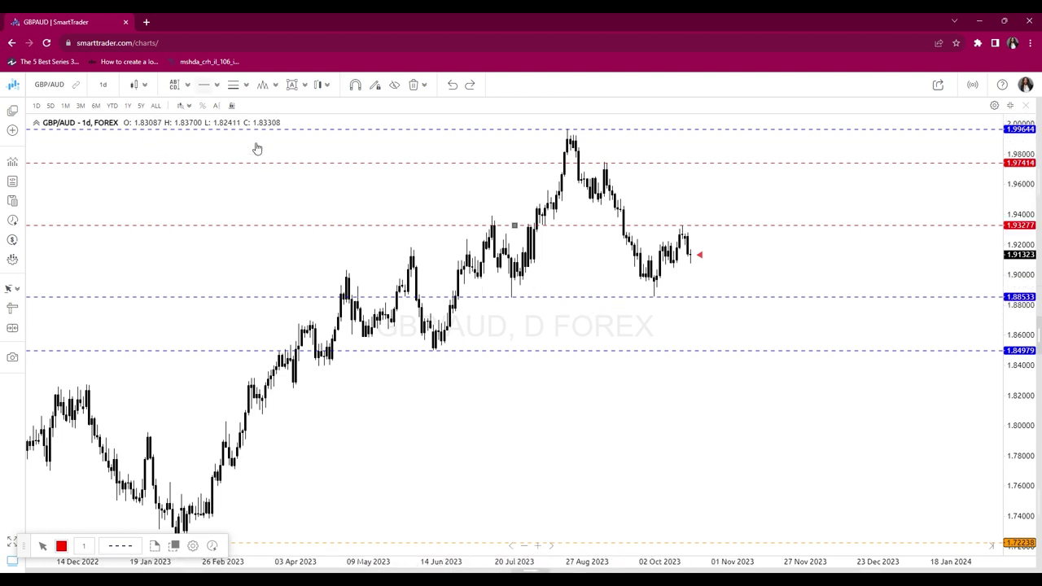
click(347, 366)
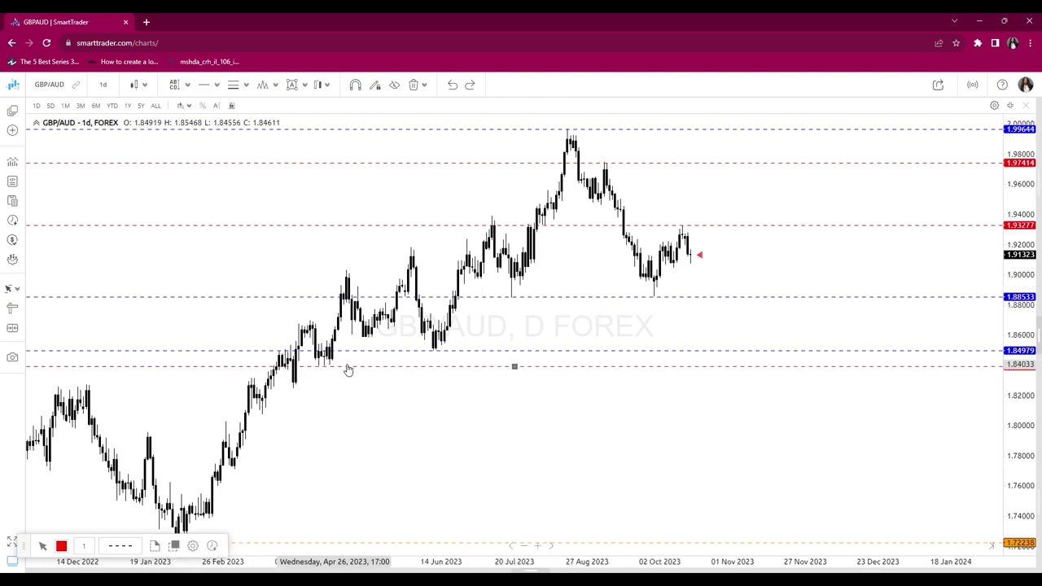
click(210, 86)
click(295, 389)
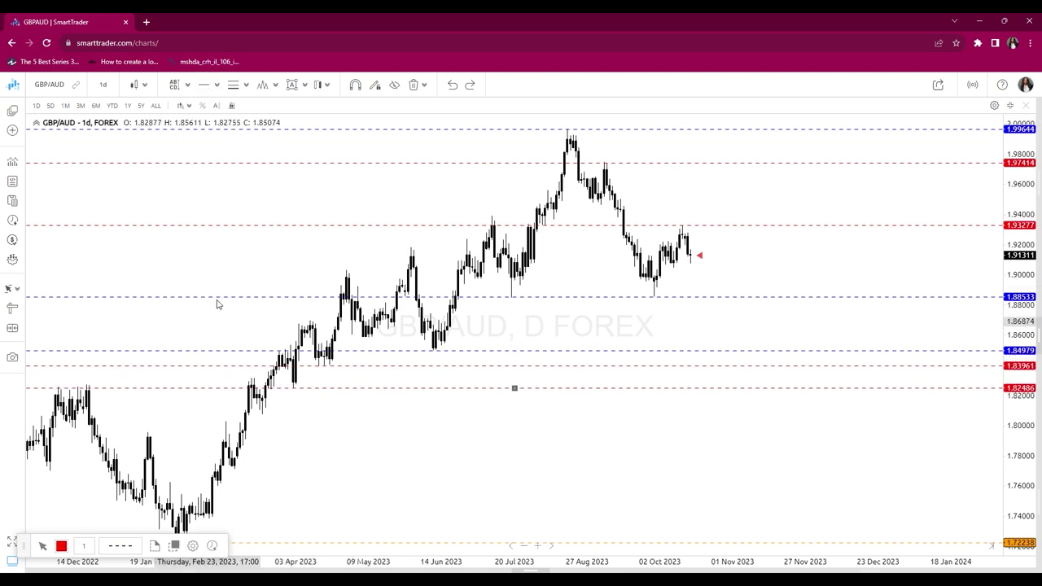
click(207, 86)
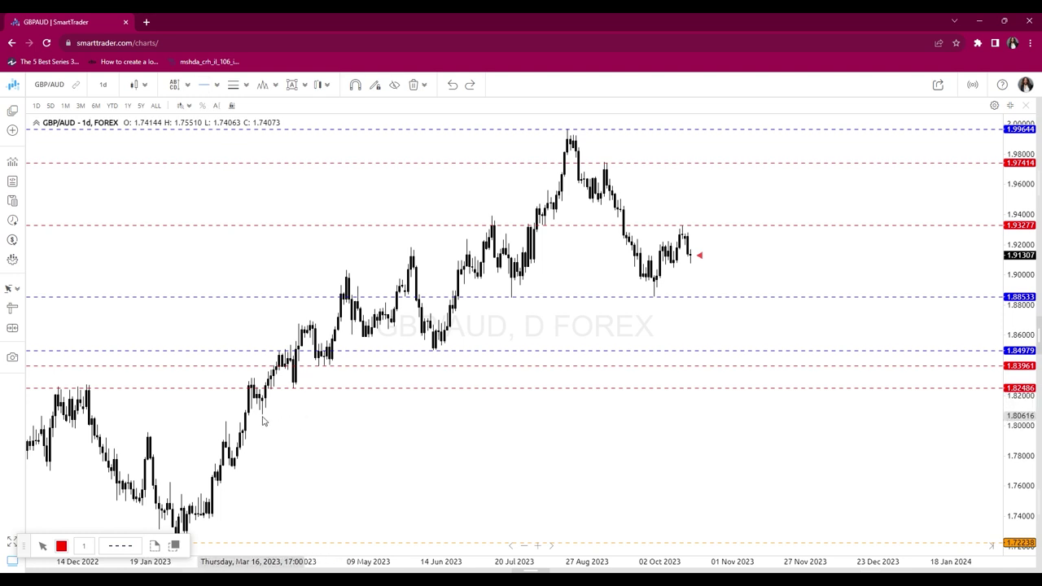
click(274, 413)
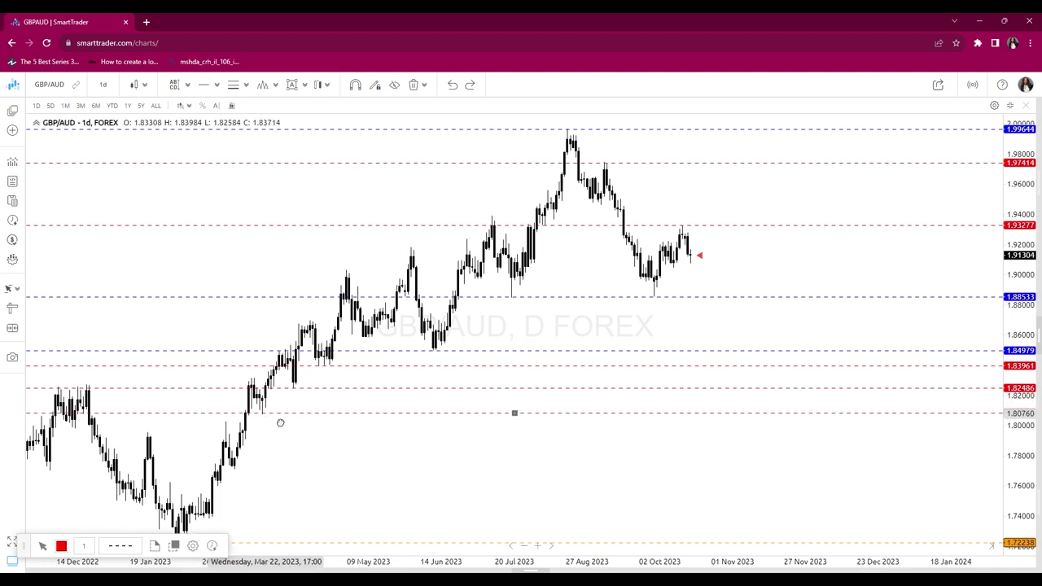
click(209, 85)
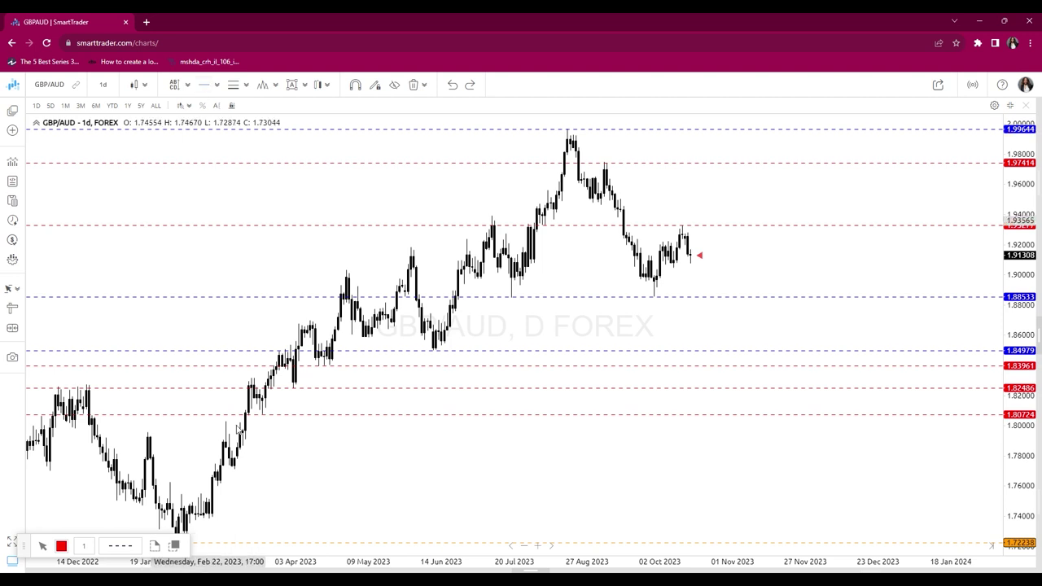
click(237, 469)
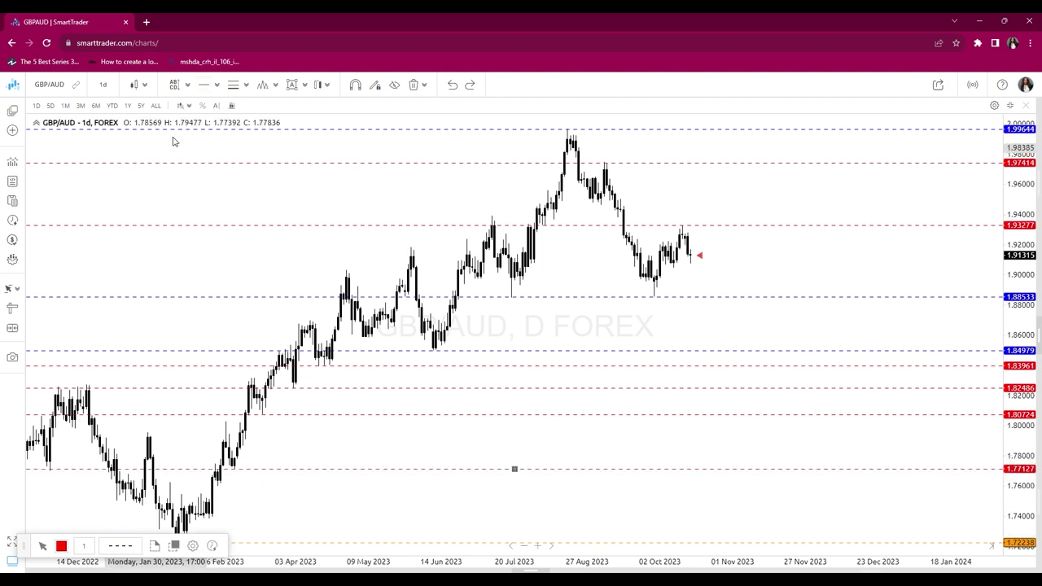
click(209, 85)
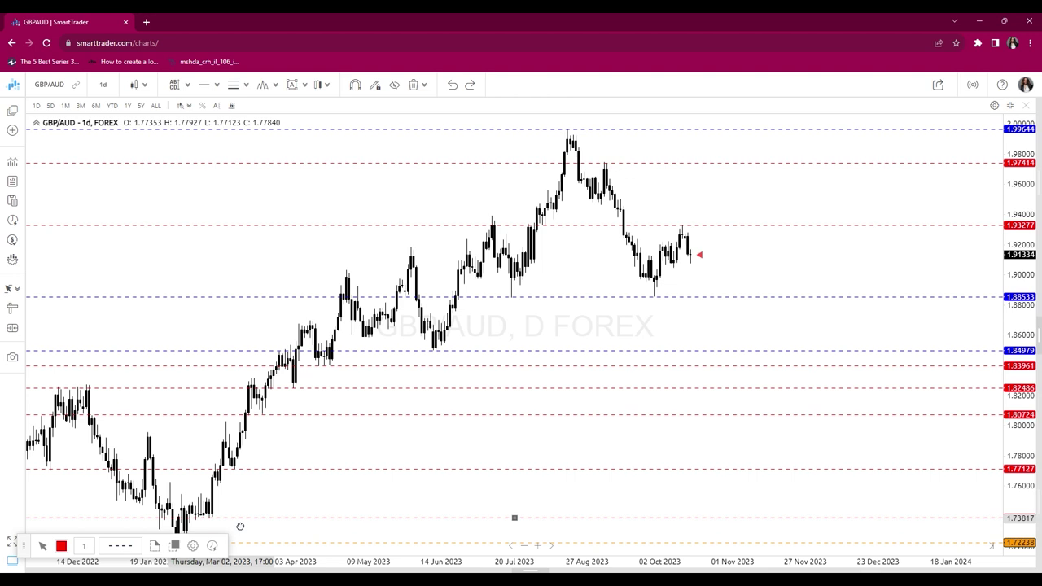
click(234, 520)
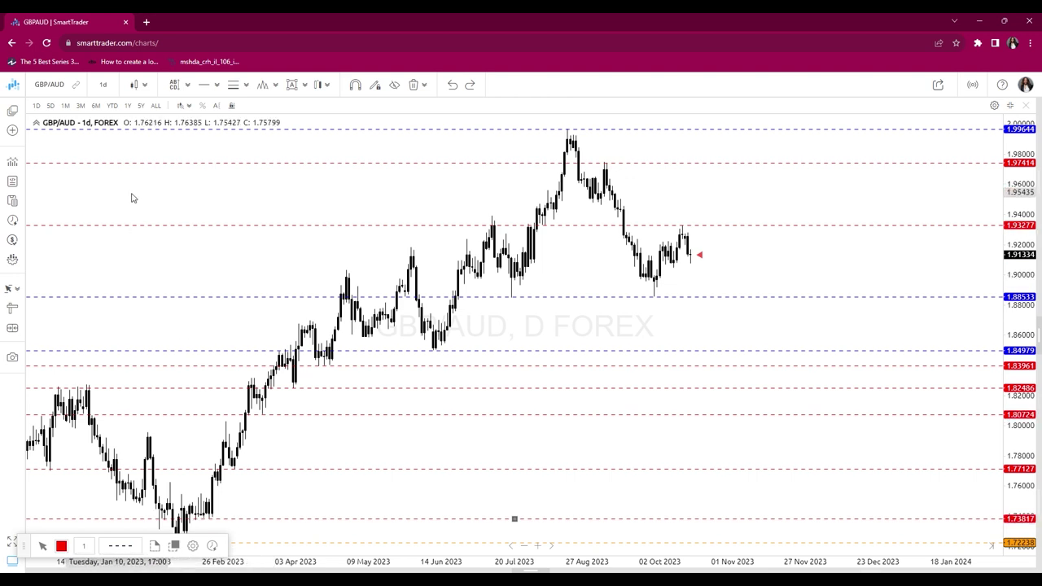
drag(488, 498, 566, 480)
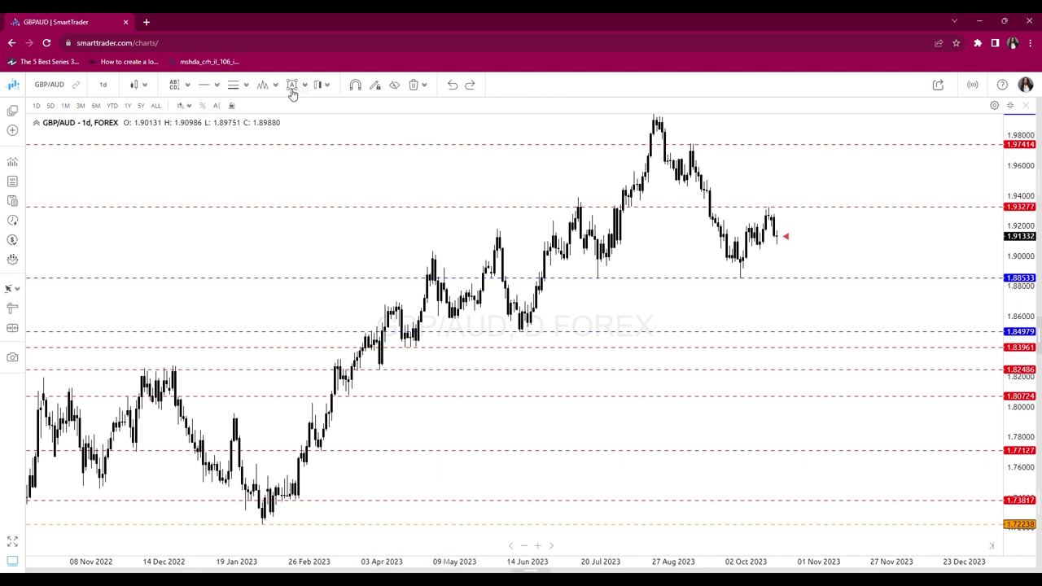
Add a horizontal level at 1.90457, then show and remove Smart Support lines S1–S10
click(204, 84)
click(766, 249)
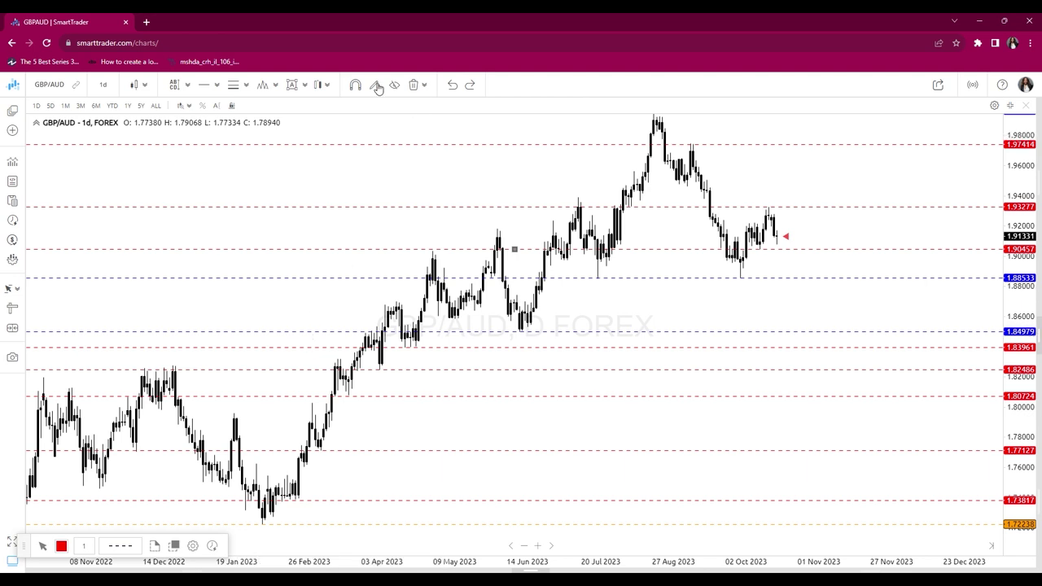
click(190, 88)
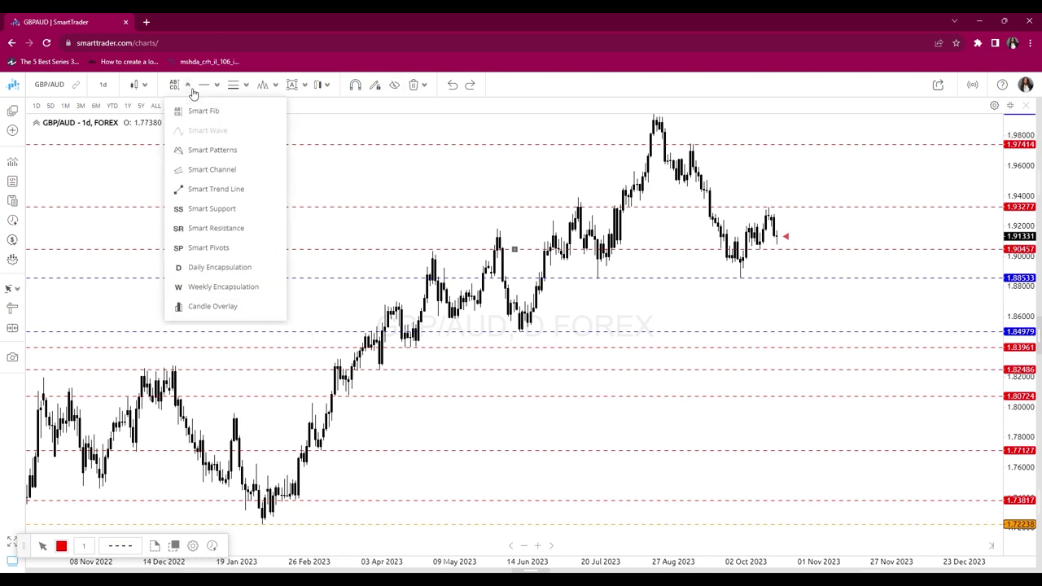
click(216, 211)
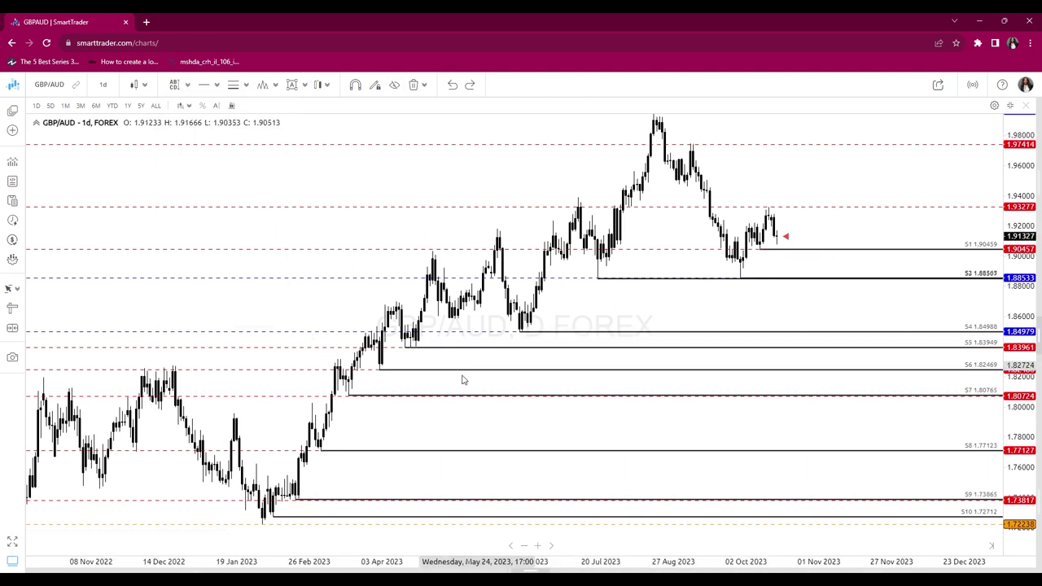
click(334, 516)
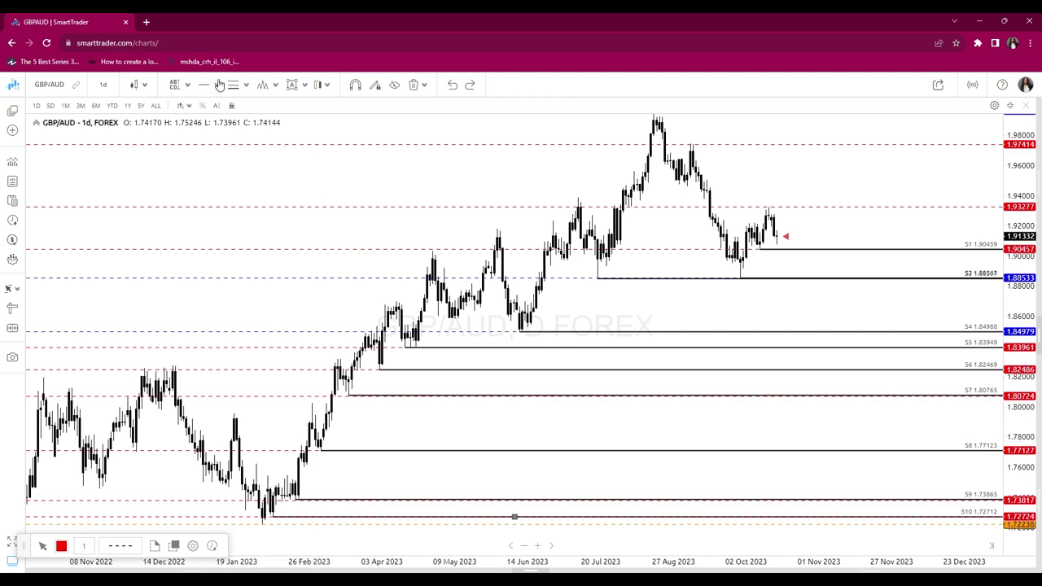
click(187, 86)
click(228, 208)
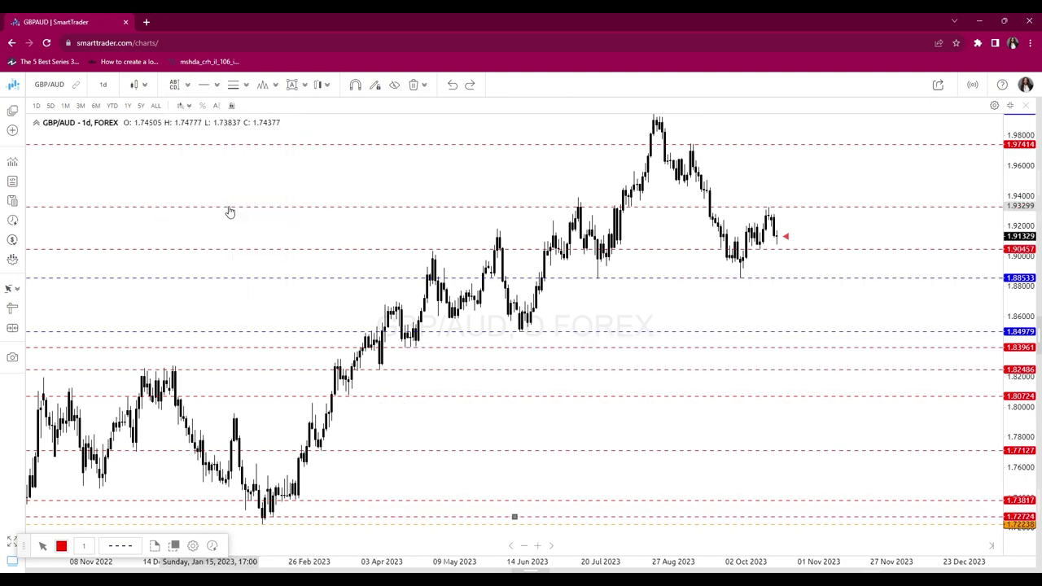
Pan to later dates and show, then remove, Smart Resistance lines R1–R3
drag(774, 298, 640, 342)
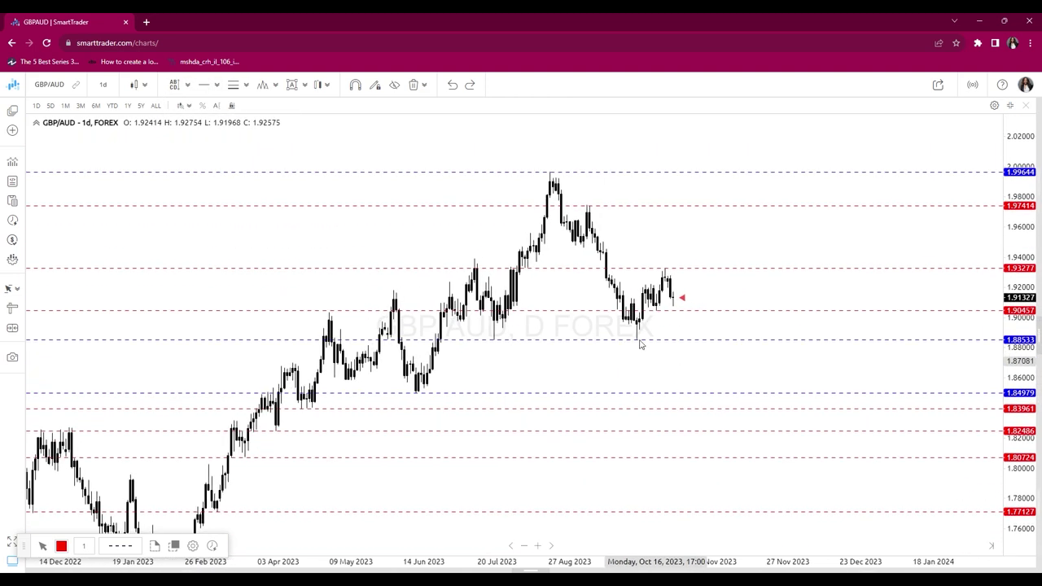
click(193, 87)
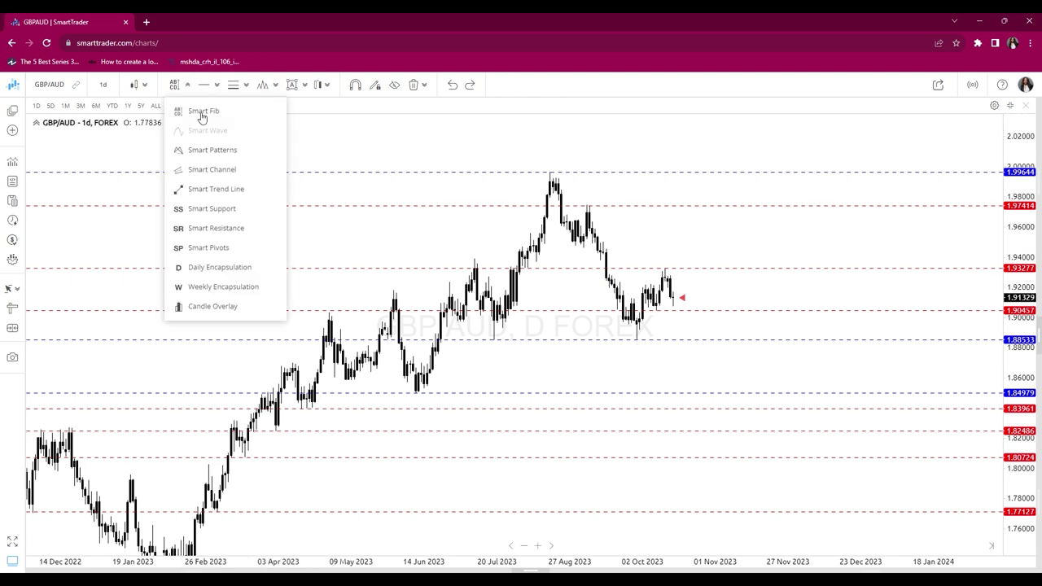
click(224, 229)
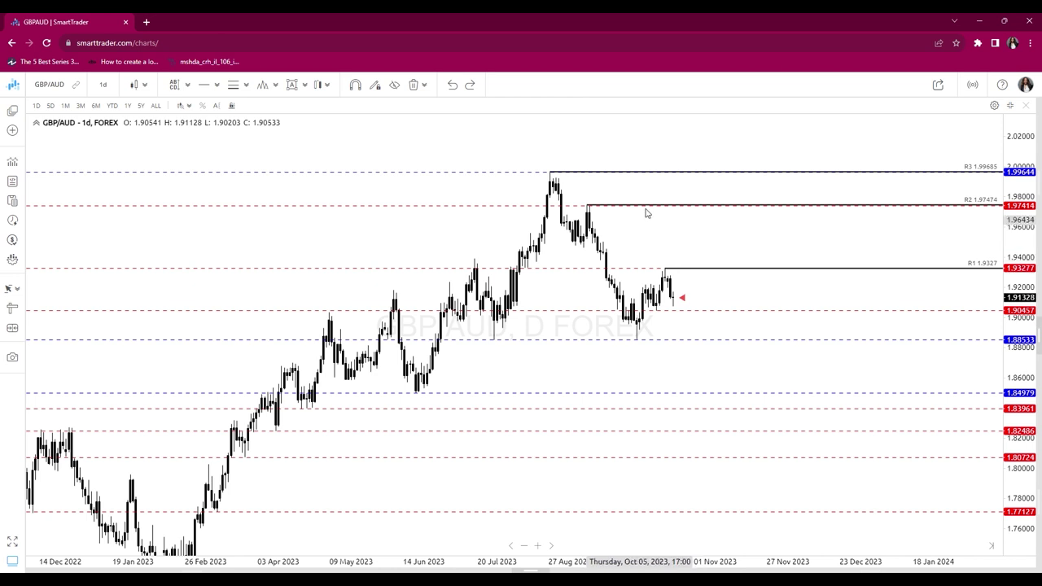
click(192, 86)
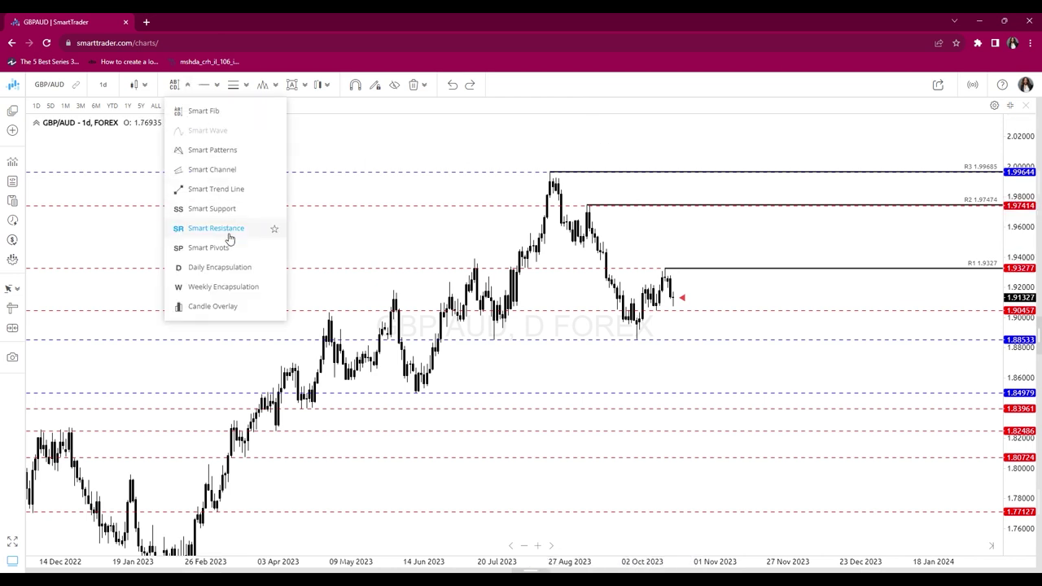
click(225, 232)
click(106, 86)
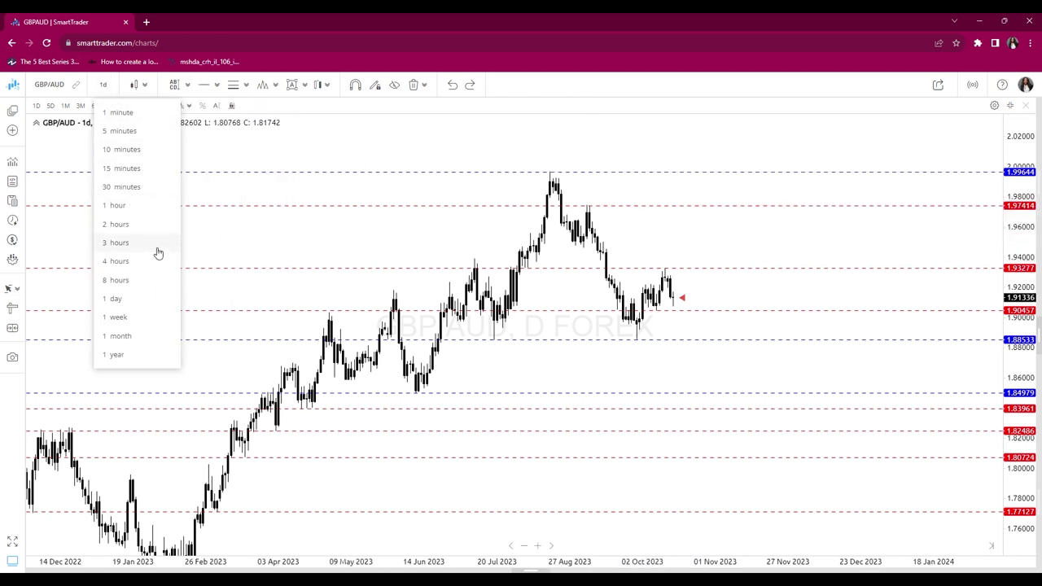
Switch the chart to 4-hour candles and add a grey horizontal level at 1.92787
click(115, 261)
scroll(570, 277, down, 3)
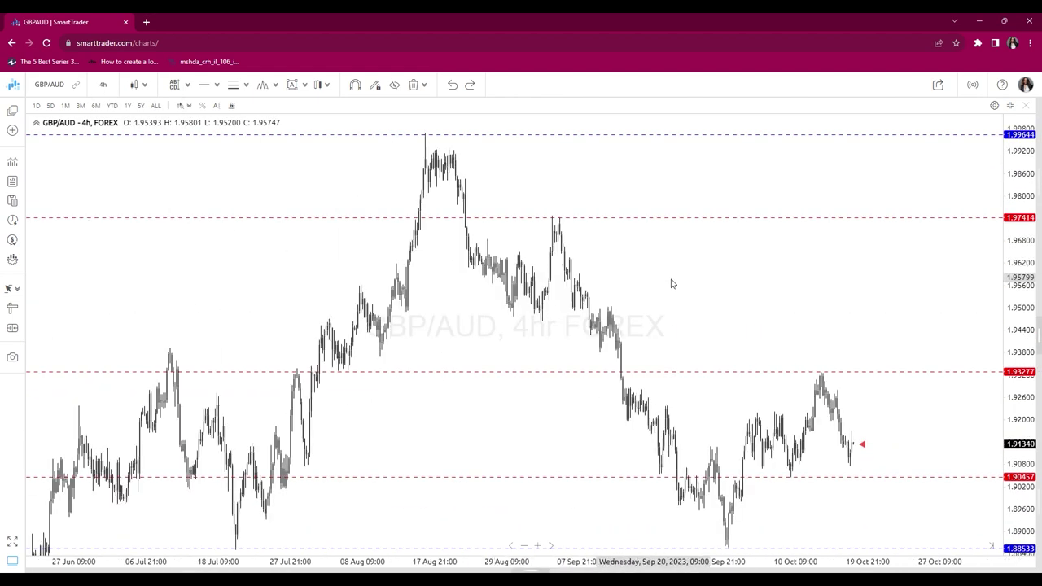
drag(674, 277, 569, 224)
click(207, 86)
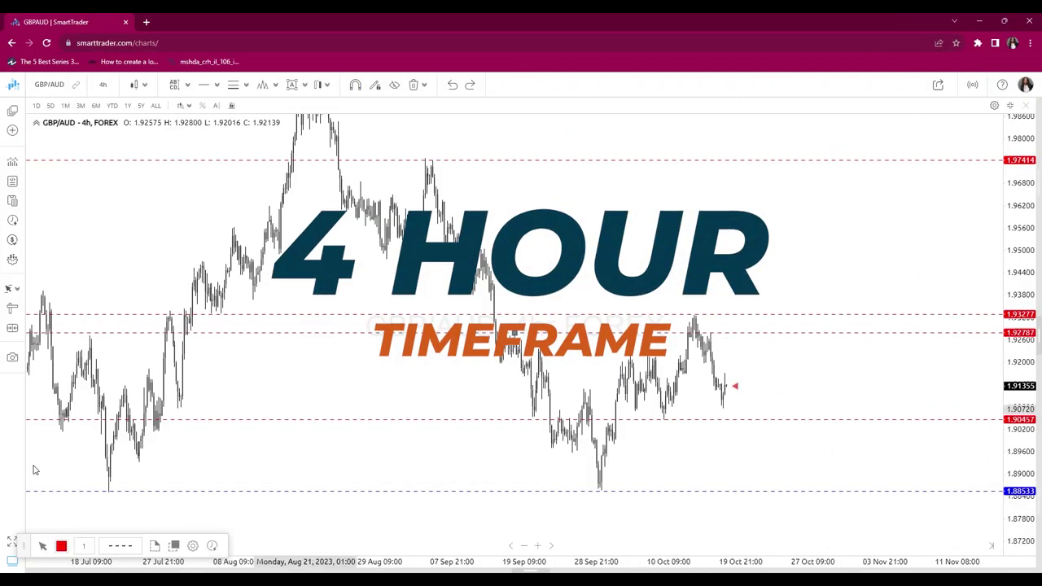
click(61, 545)
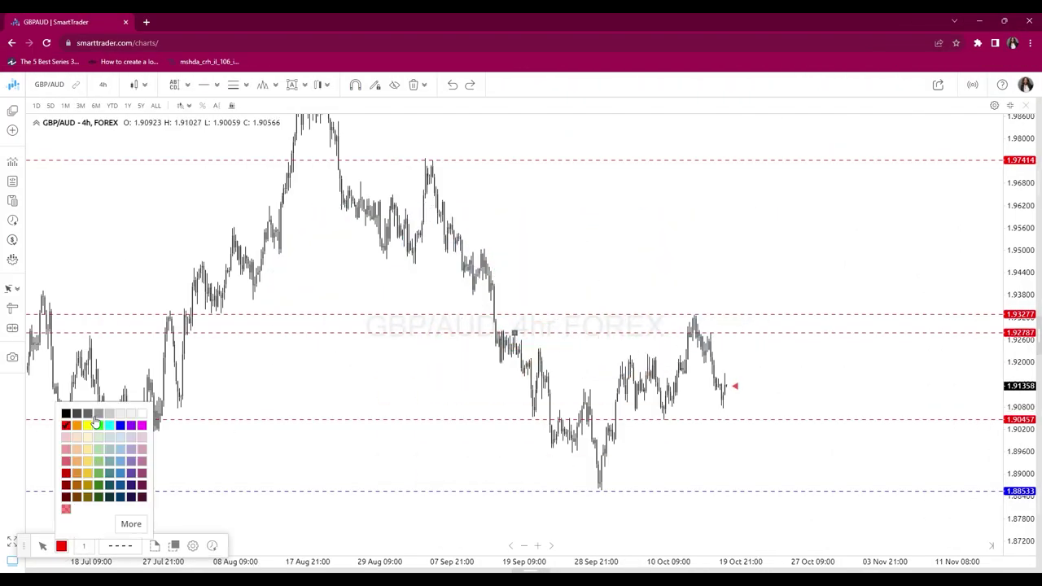
click(98, 415)
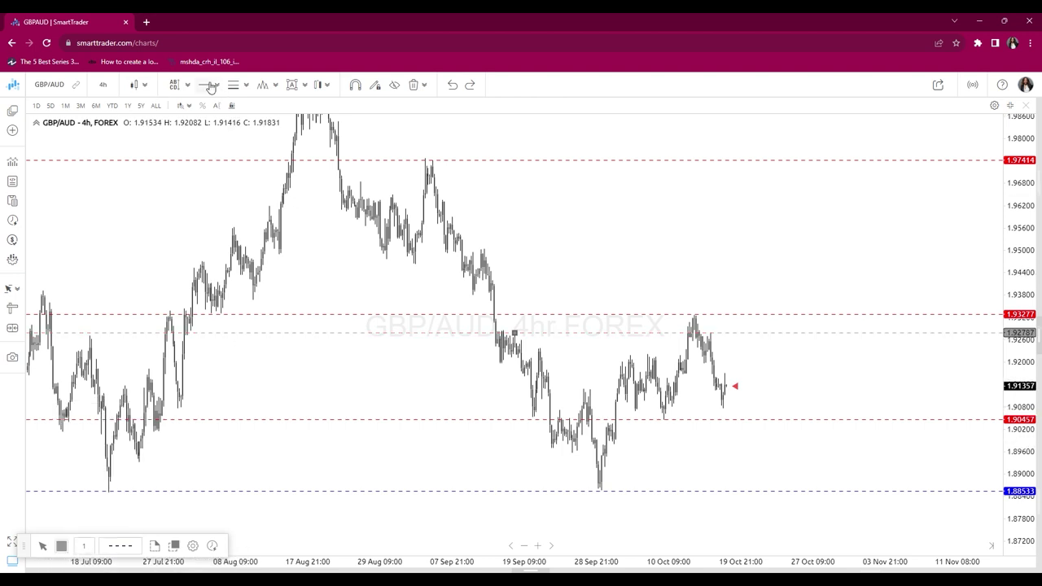
Add horizontal levels at 1.95043 and 1.95902
scroll(758, 399, up, 2)
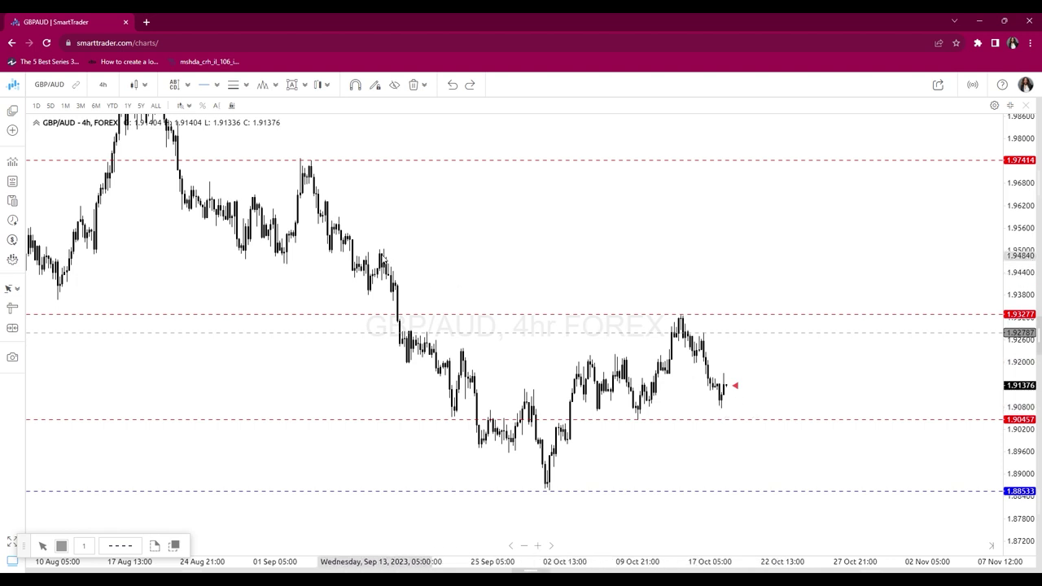
click(410, 261)
click(285, 199)
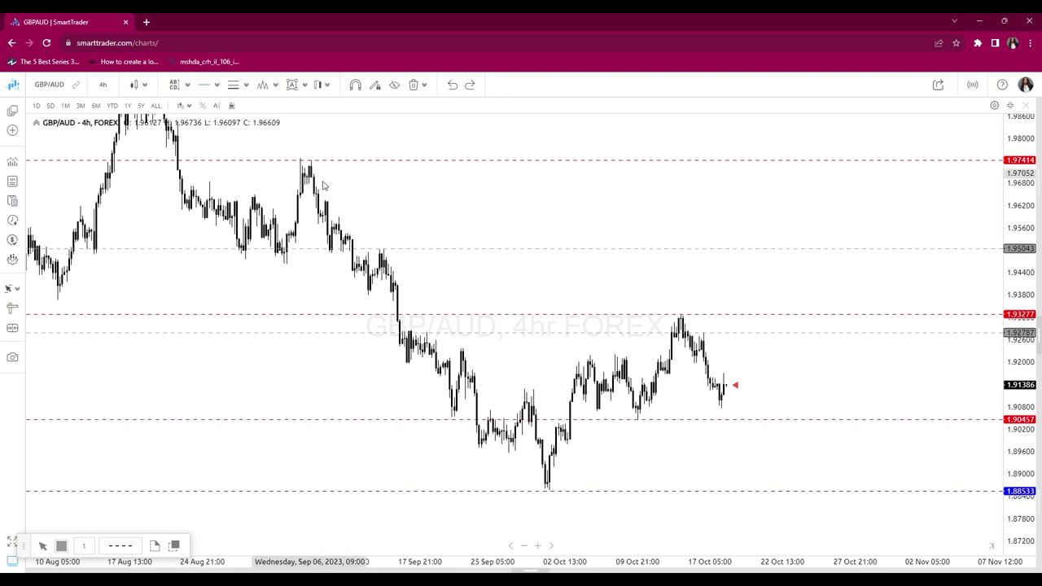
click(356, 217)
Add a top level at the 1.99274 August high and give it a dash-dot style
click(205, 85)
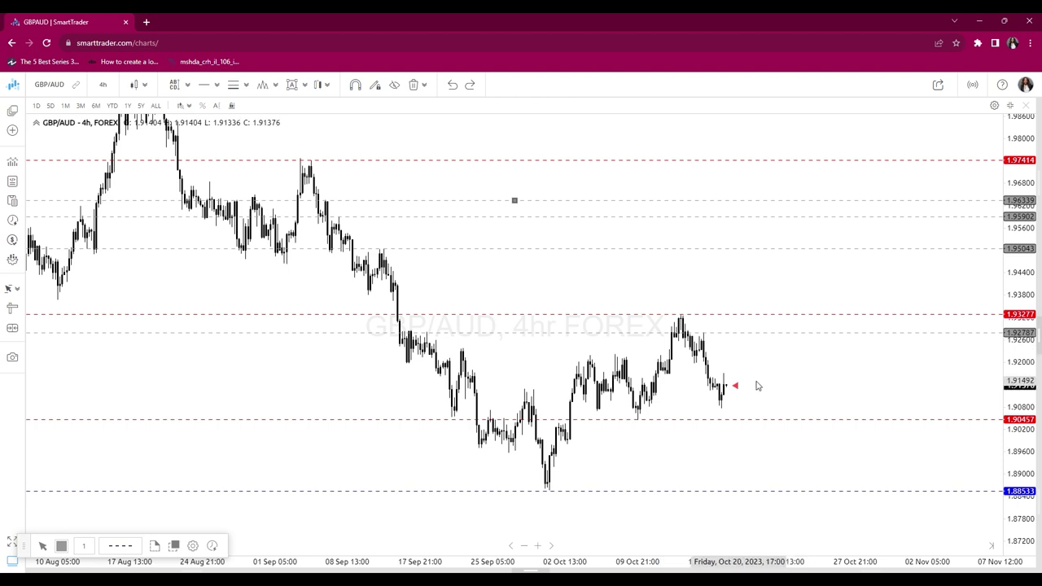
drag(779, 400, 798, 436)
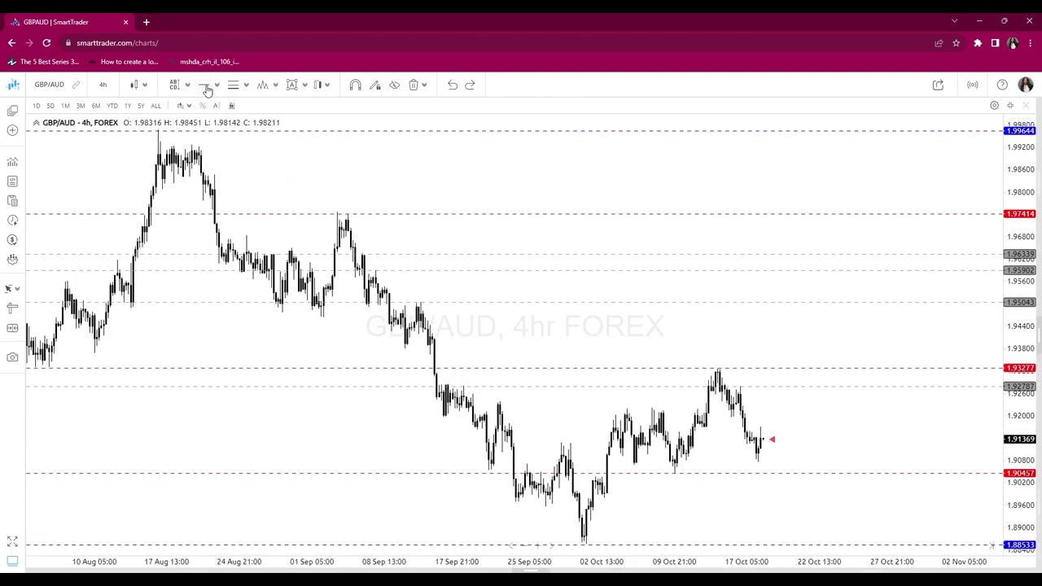
click(212, 149)
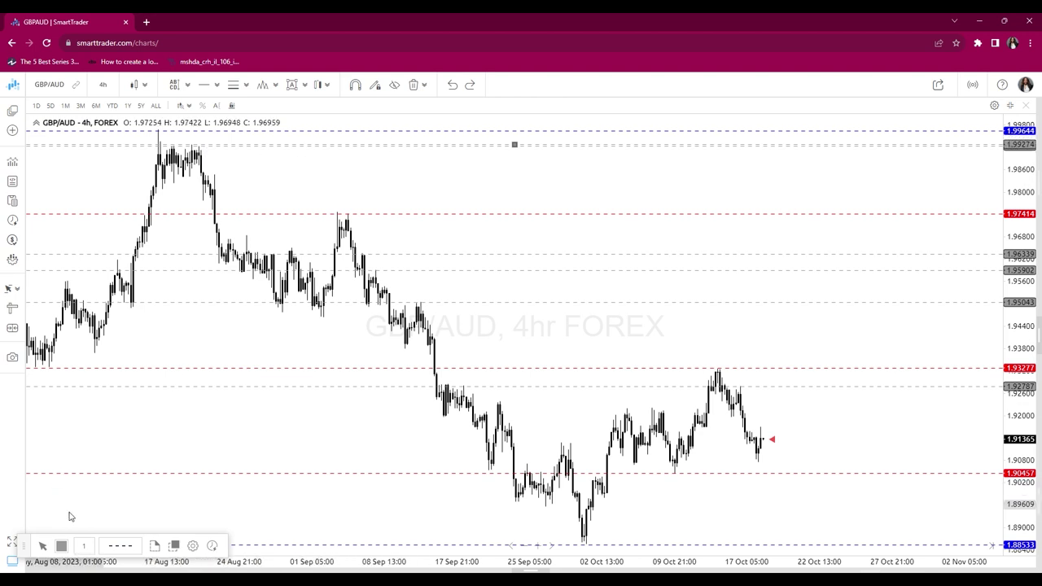
click(131, 552)
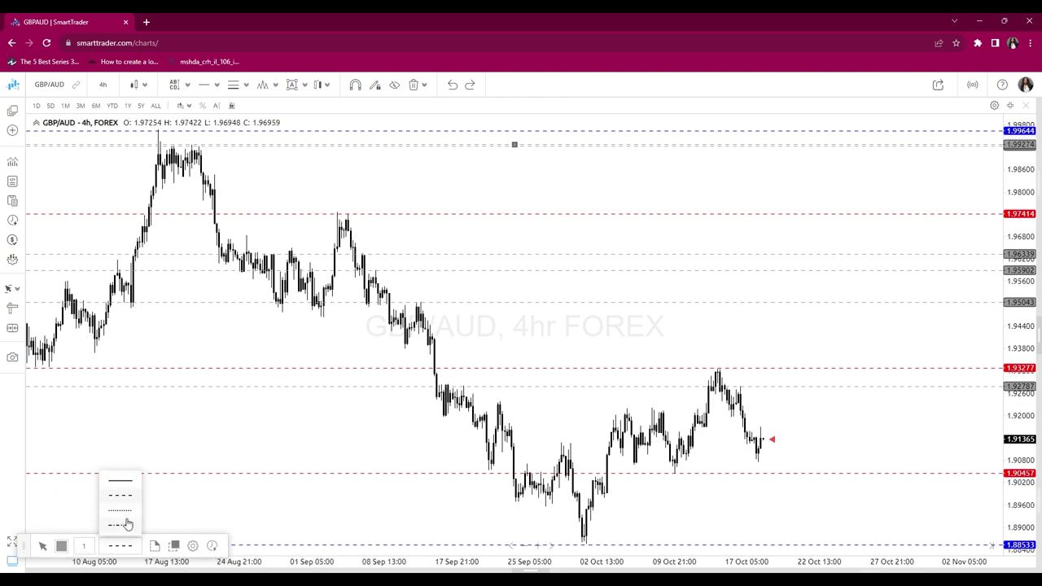
click(128, 527)
click(134, 552)
click(255, 420)
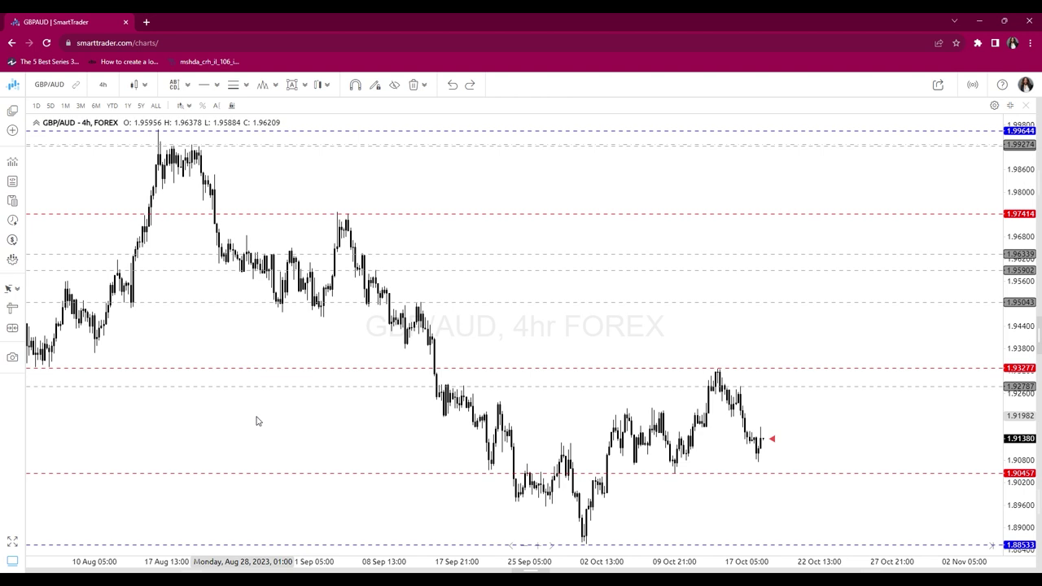
Overlay the automatic Smart Resistance lines R1 (1.928) through R10 (1.99231) on the 4h chart
click(191, 86)
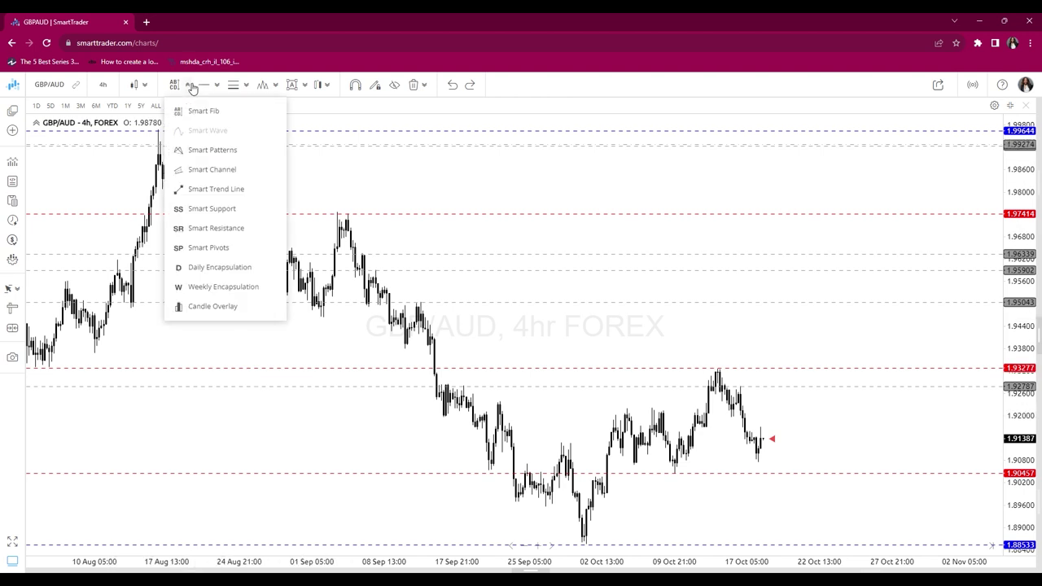
click(228, 228)
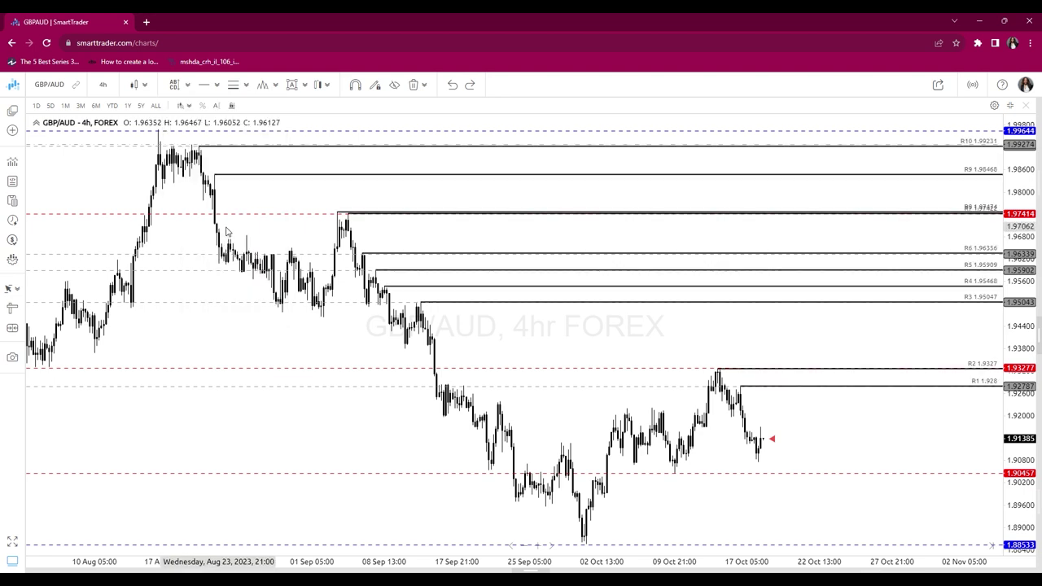
click(203, 87)
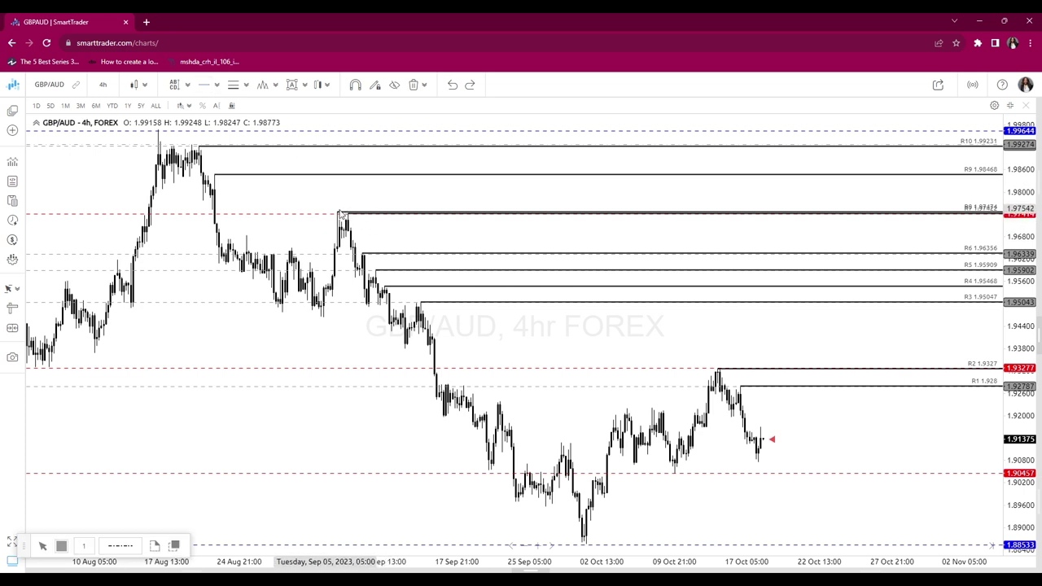
Place horizontal rays at the R8 and R9 resistance levels, making the R9 ray dashed
click(340, 215)
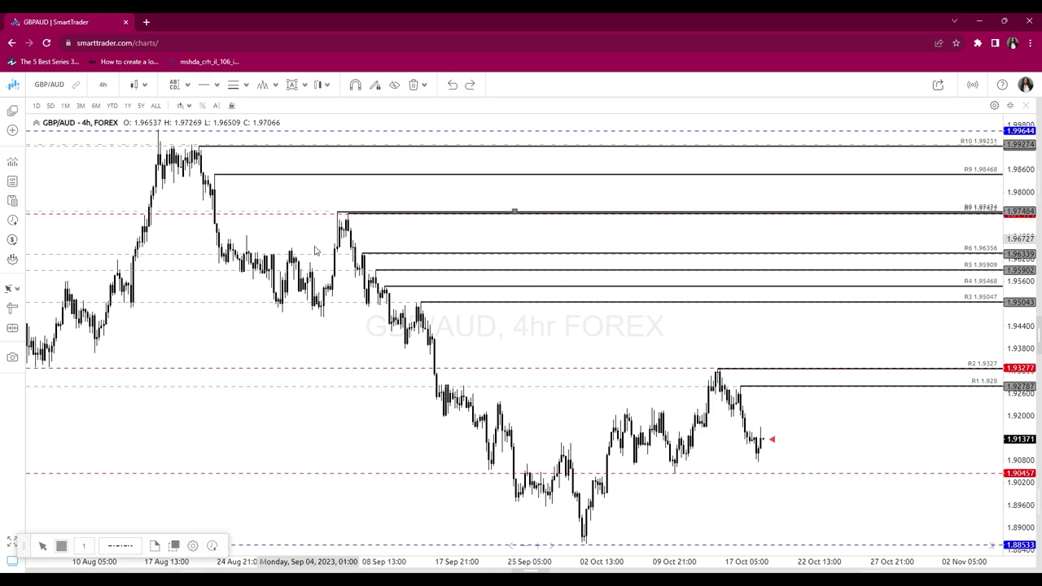
click(205, 88)
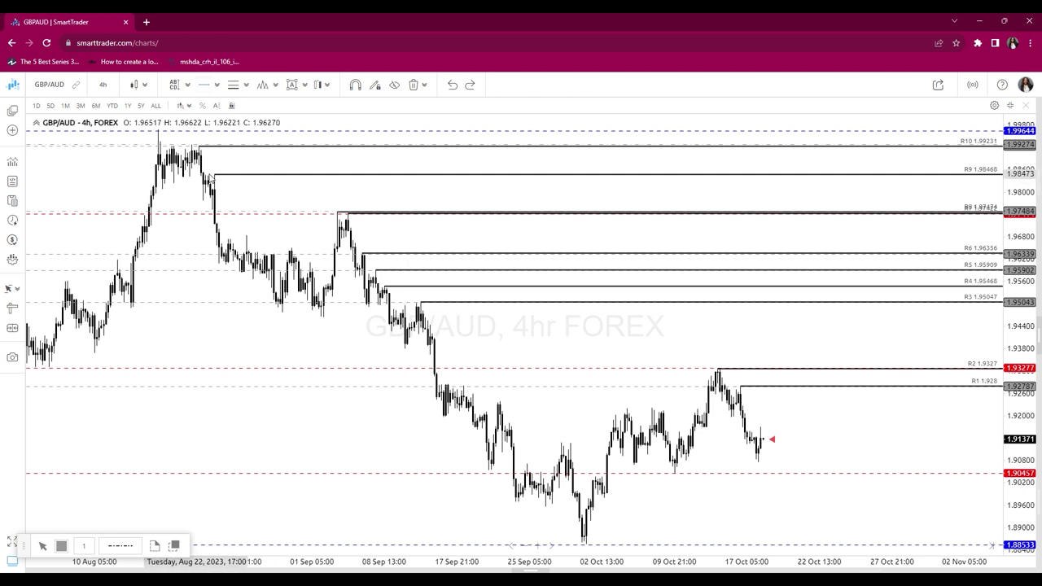
click(214, 176)
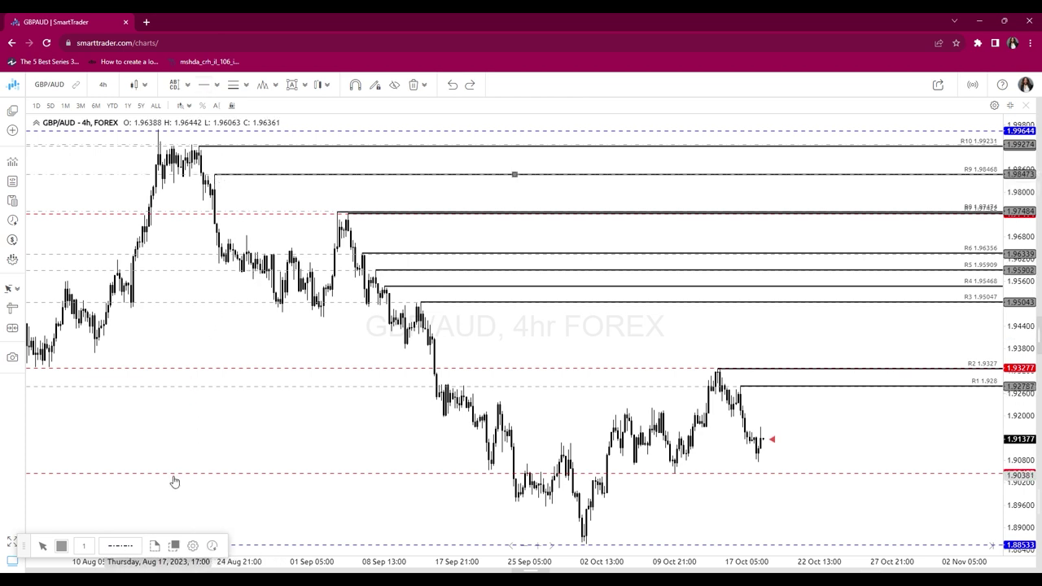
click(120, 546)
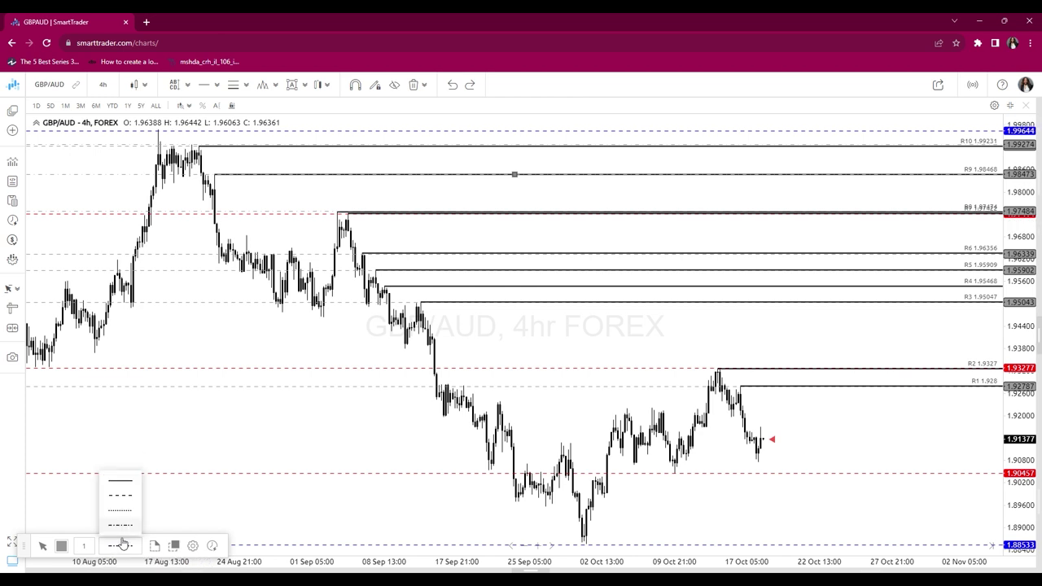
click(135, 500)
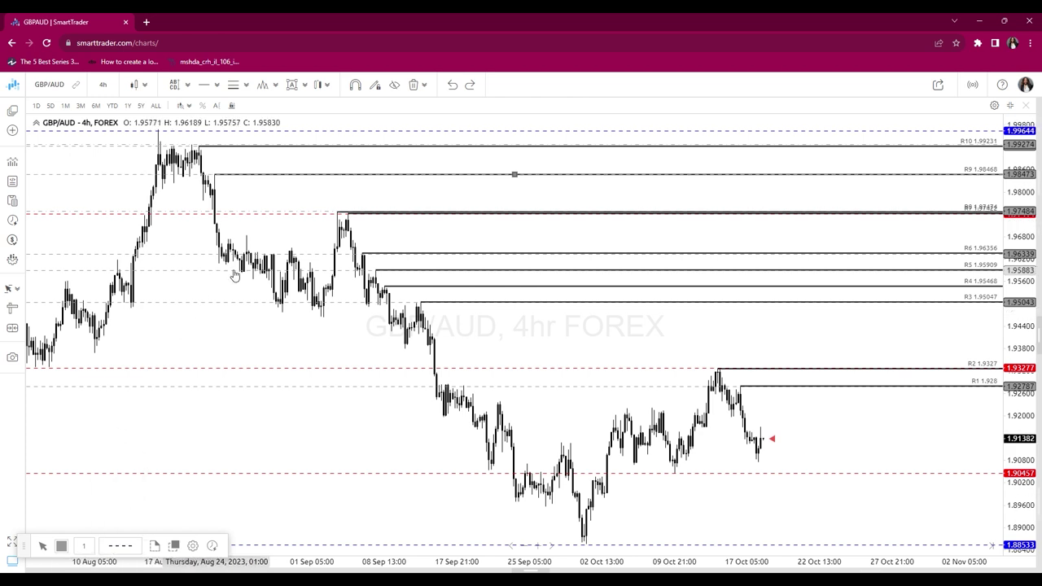
click(209, 84)
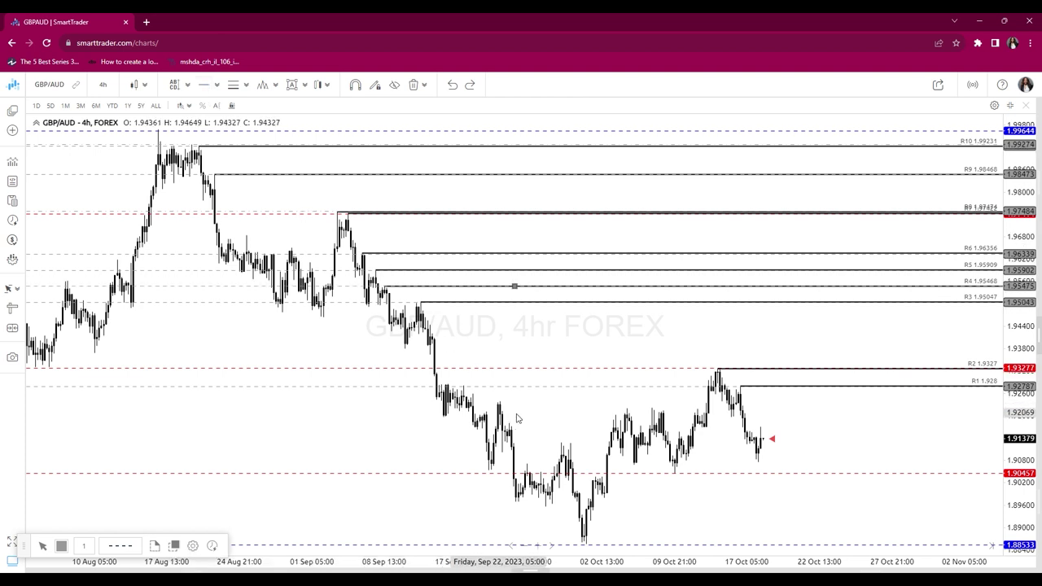
Turn off Smart Resistance to remove the R1–R10 lines, then zoom out
click(187, 86)
click(222, 233)
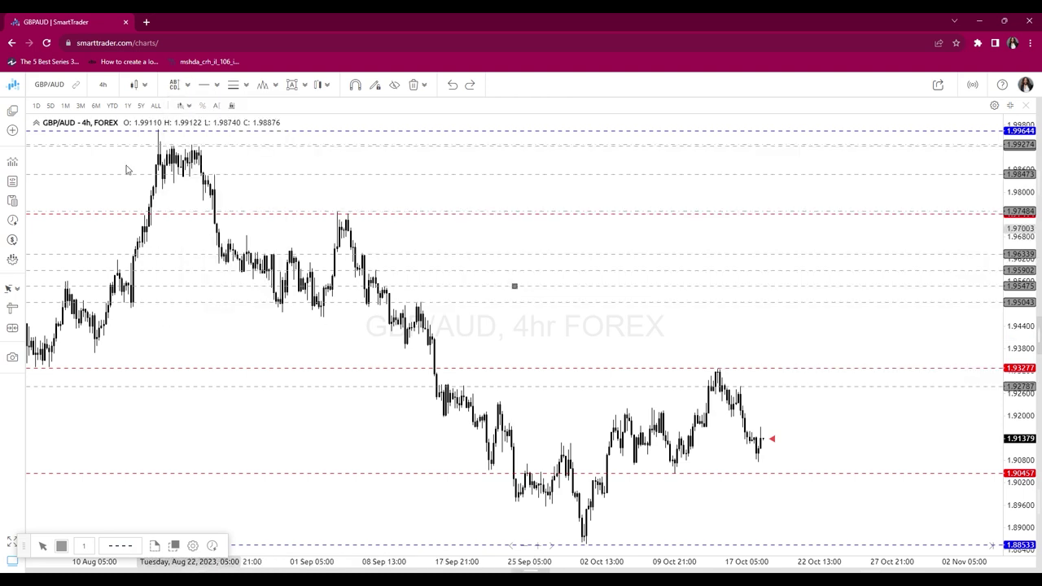
scroll(633, 233, down, 2)
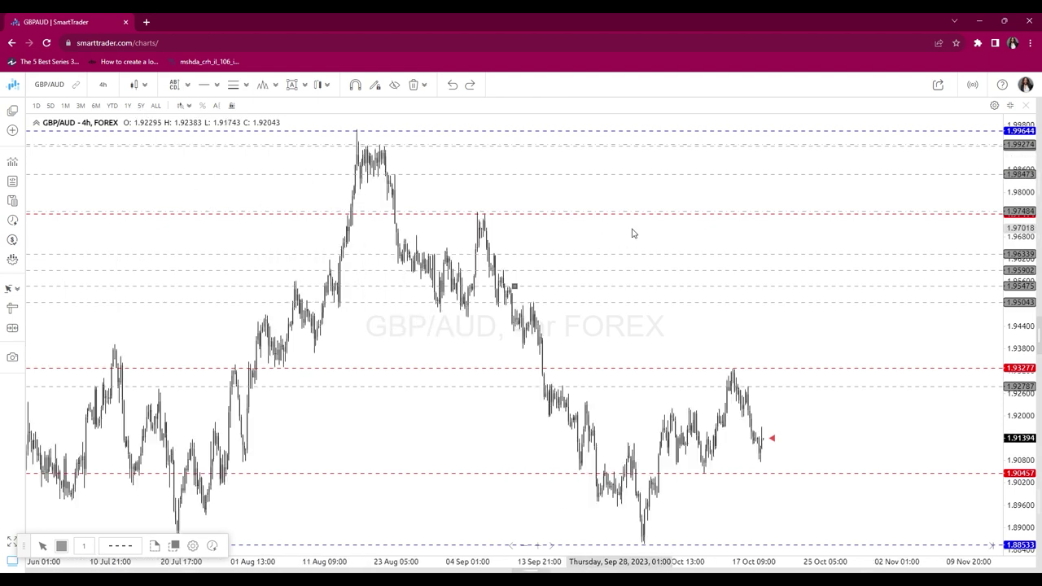
Switch GBP/AUD to monthly bars showing the 2013–2023 history
click(102, 87)
click(144, 335)
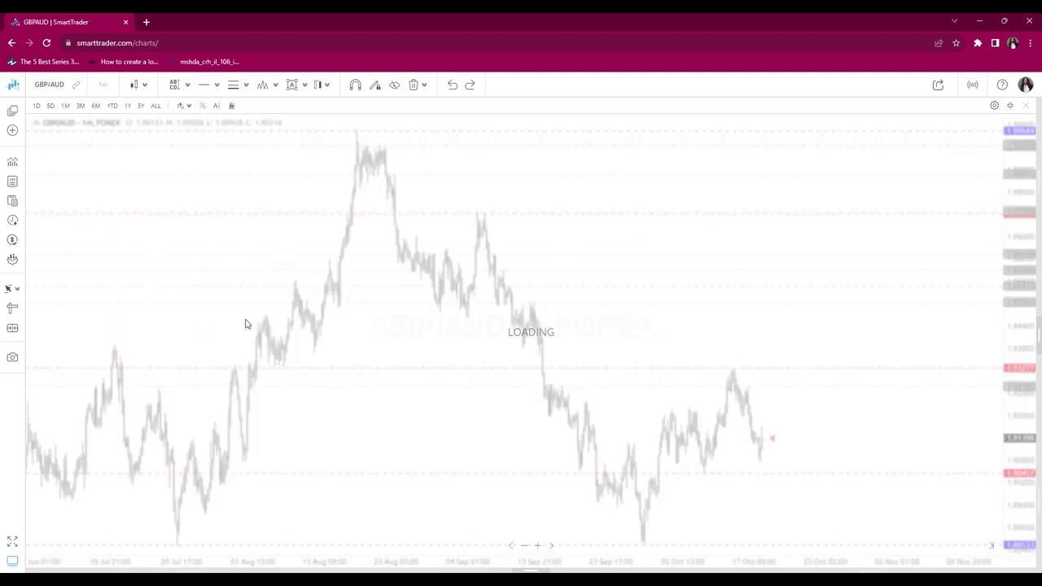
scroll(890, 331, up, 3)
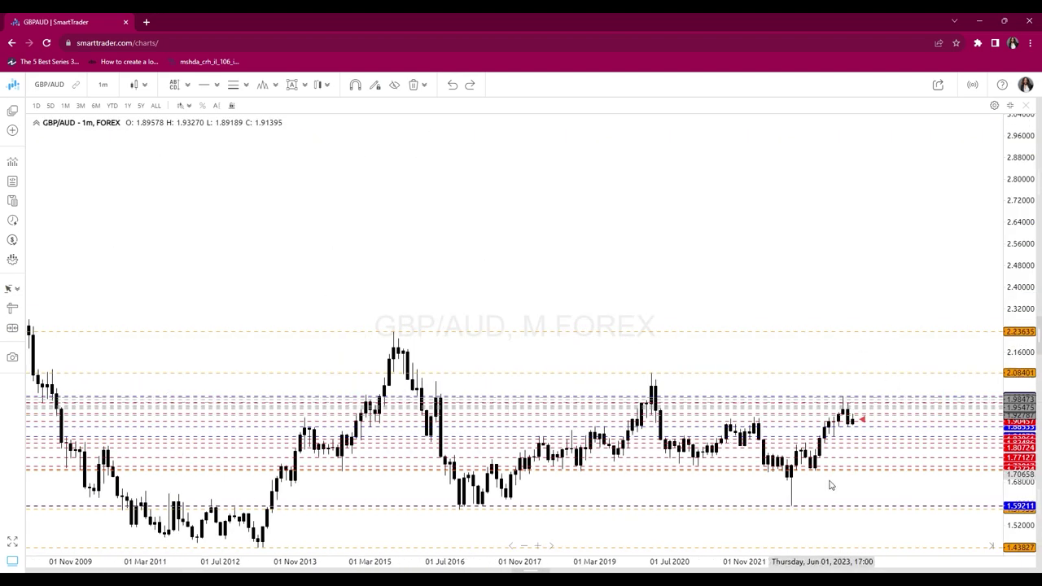
drag(780, 316, 624, 98)
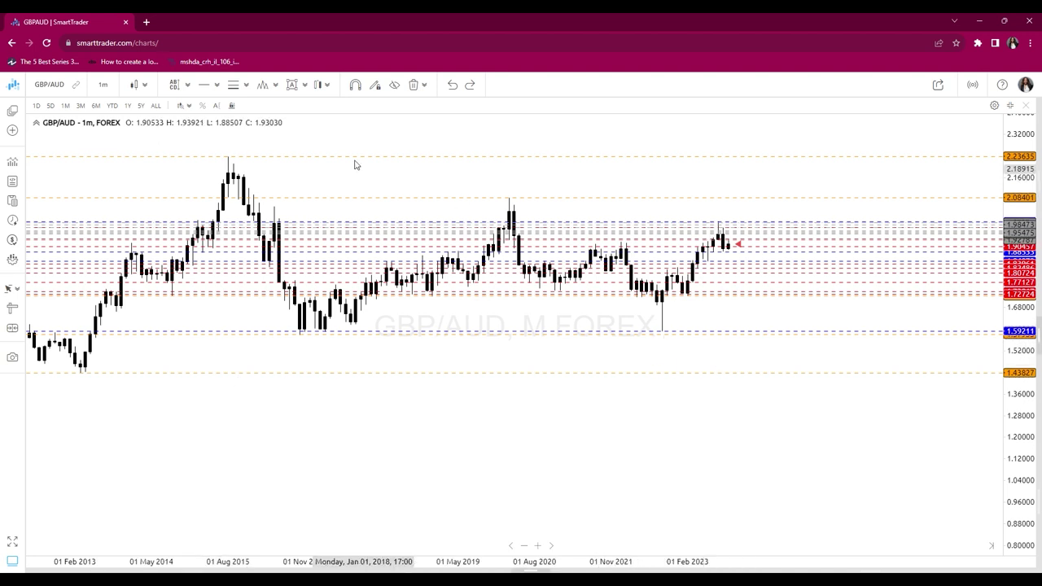
Delete the Fibonacci drawing at the late-2022 low
click(182, 88)
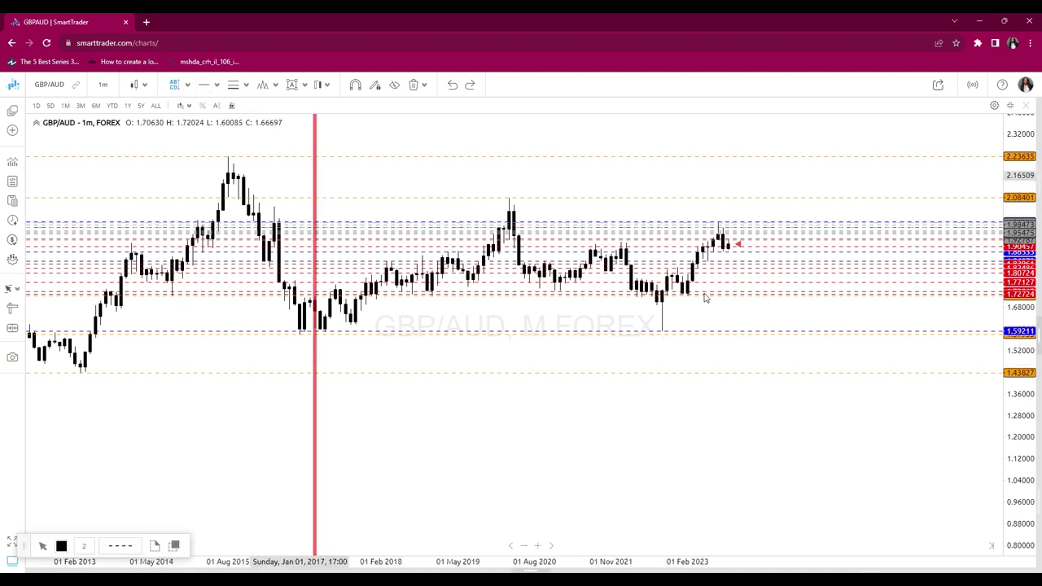
click(662, 350)
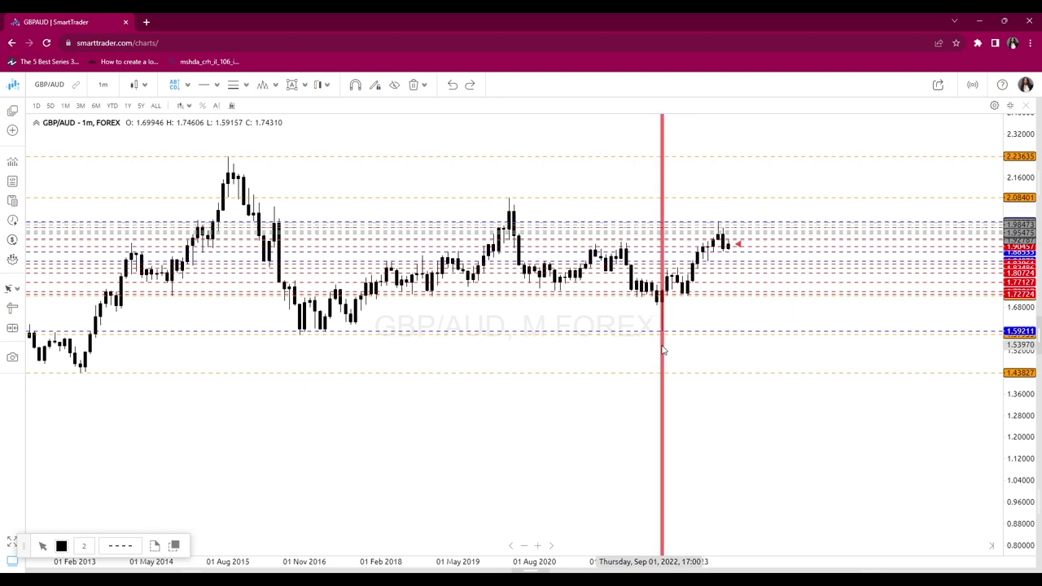
click(662, 350)
scroll(896, 352, up, 2)
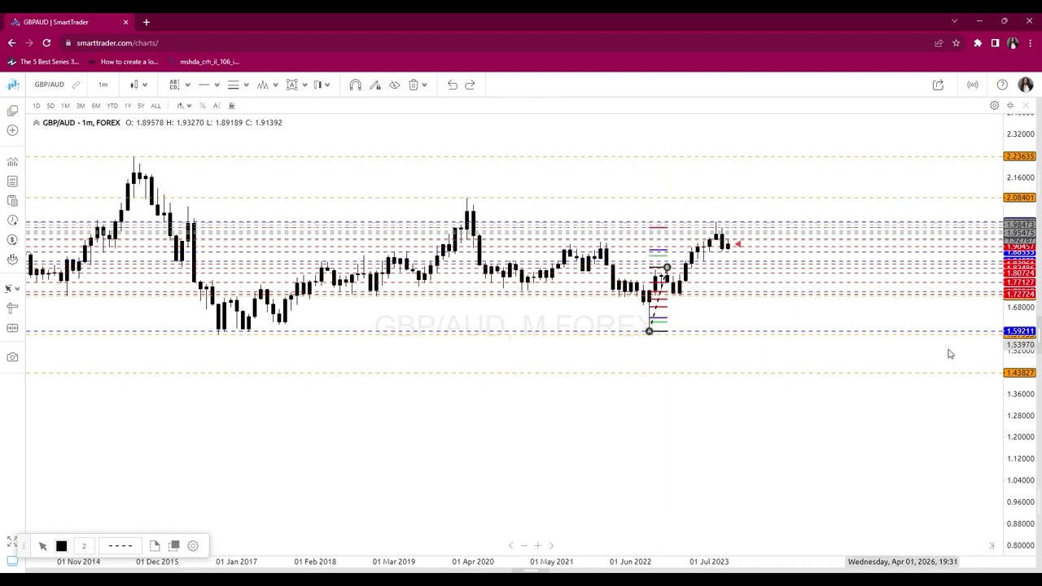
drag(1032, 415, 1030, 366)
scroll(746, 451, up, 3)
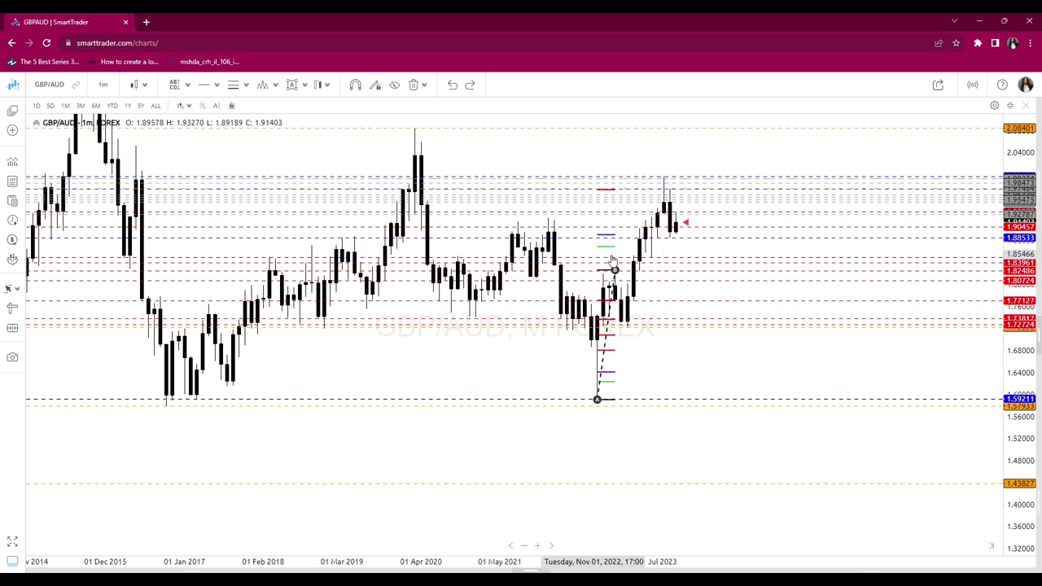
click(606, 368)
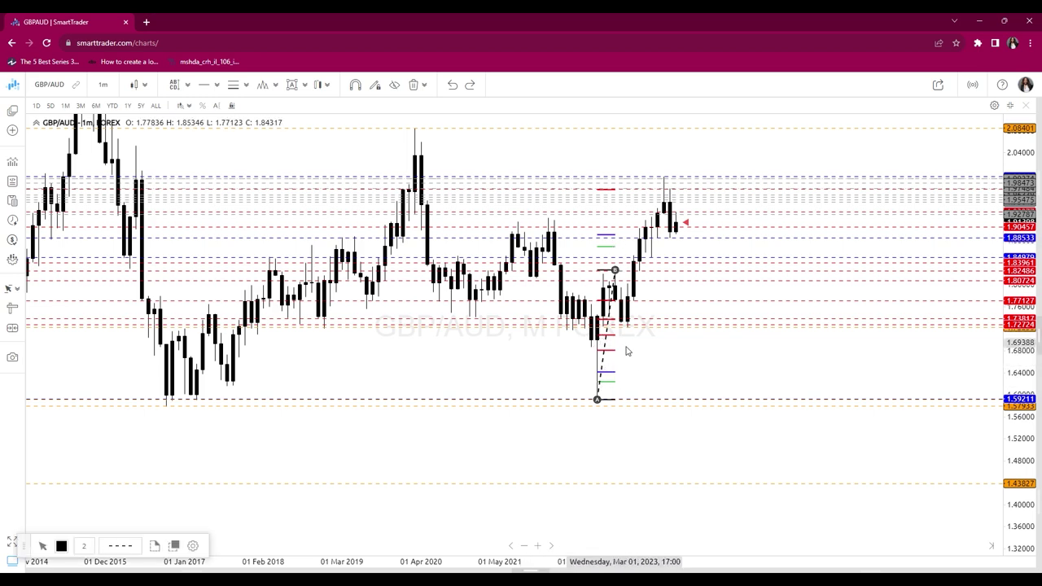
key(Delete)
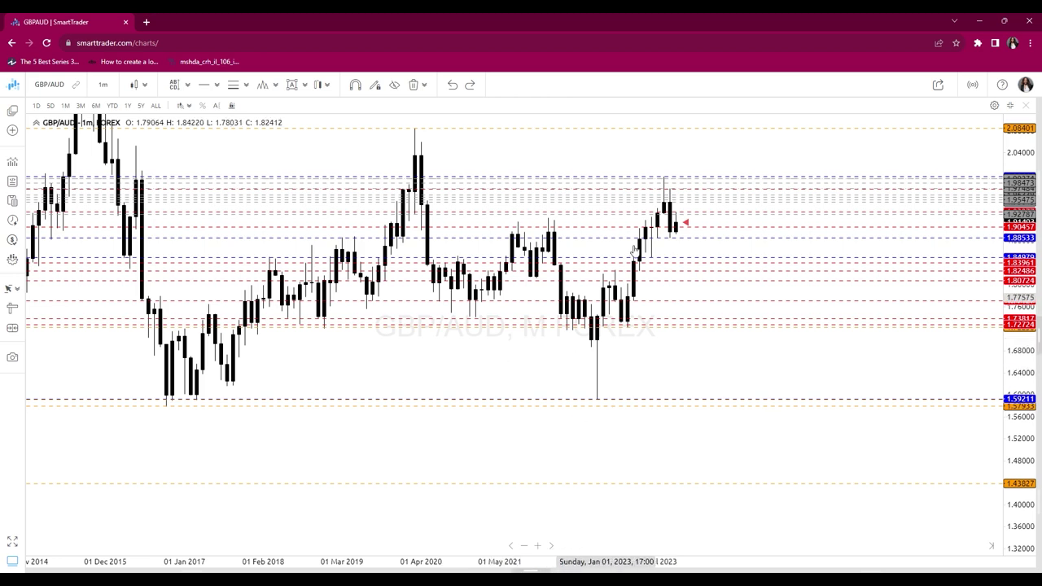
Switch to weekly candles and frame late 2021 to mid 2024 around the Fibonacci zone
click(103, 87)
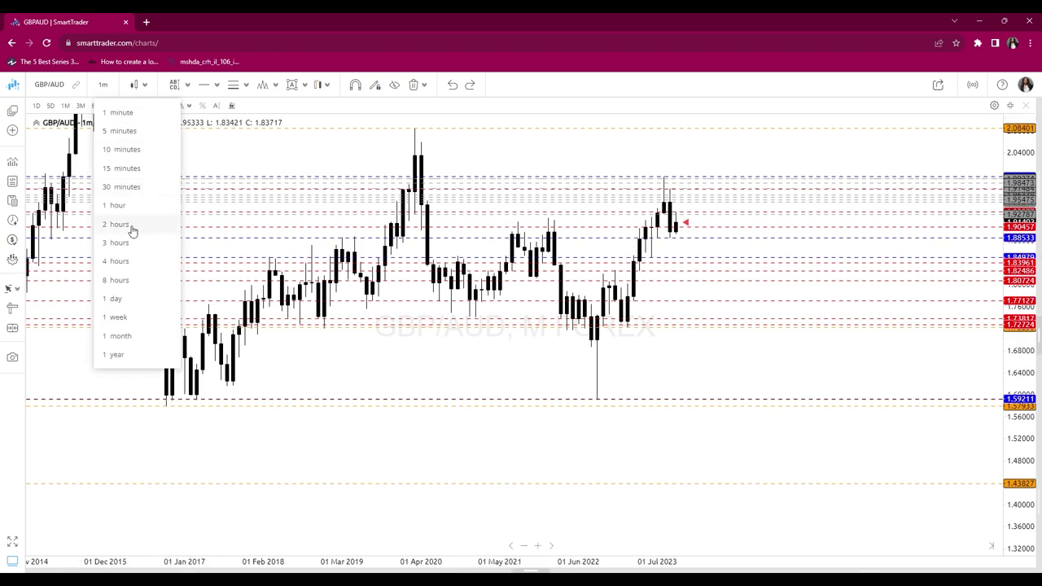
click(126, 319)
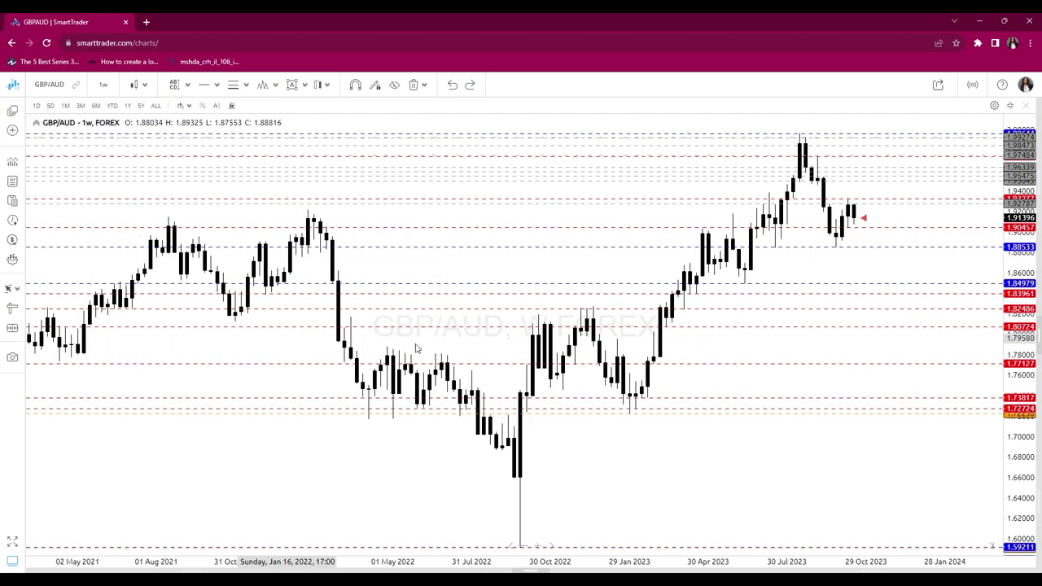
drag(796, 446, 644, 402)
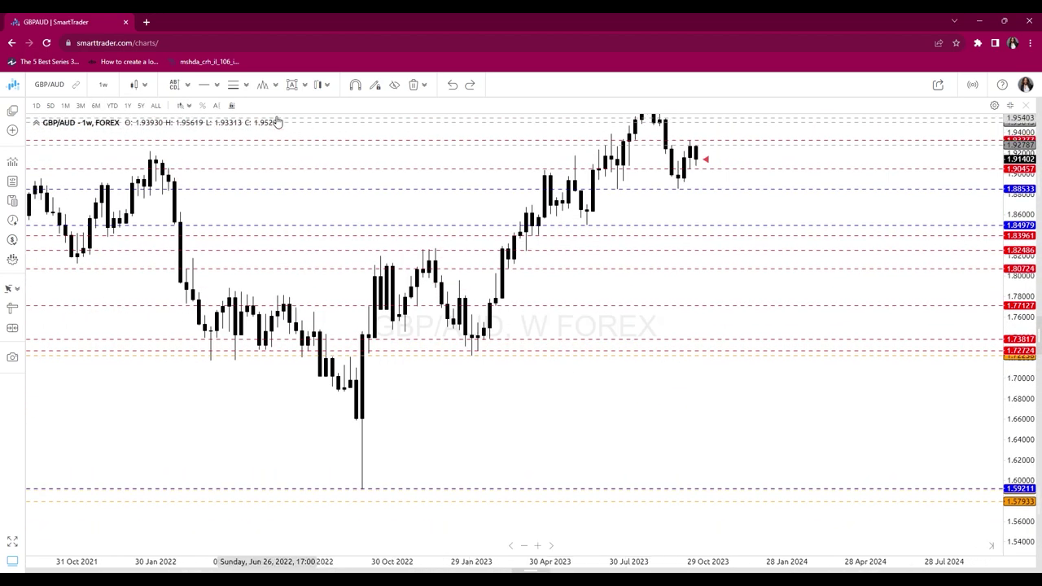
click(174, 89)
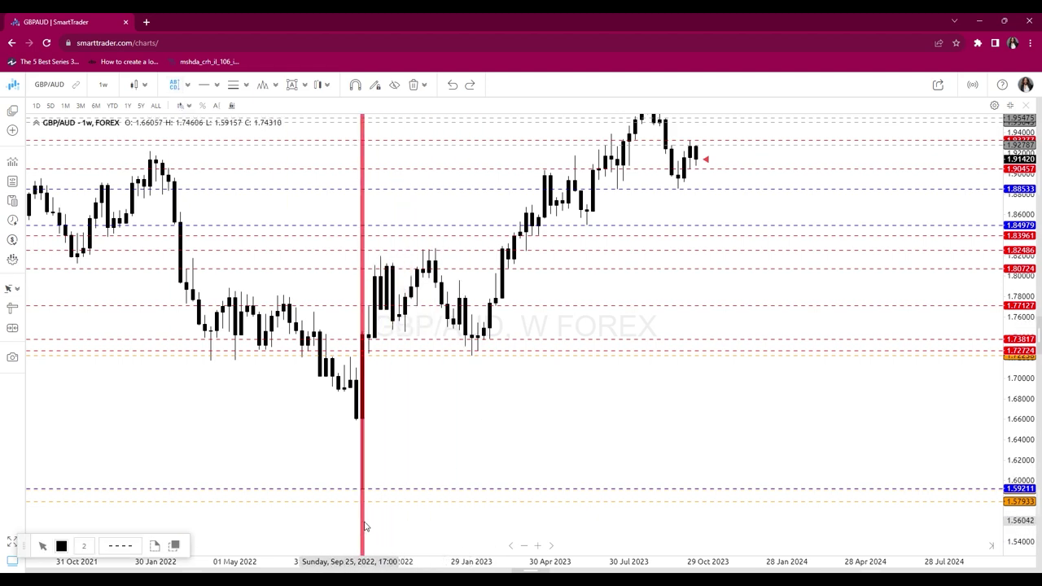
scroll(705, 500, up, 3)
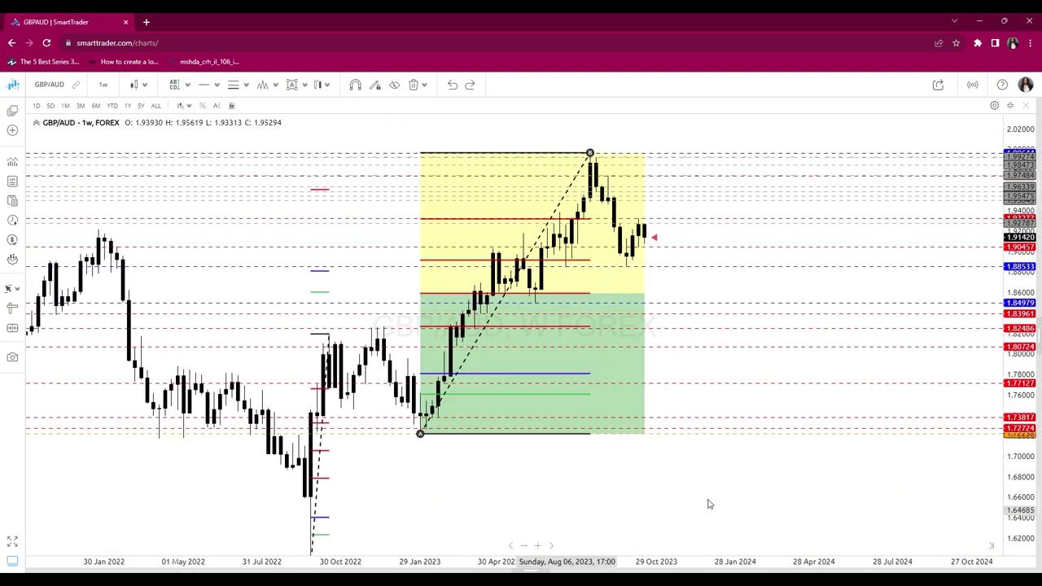
scroll(710, 506, up, 2)
drag(719, 500, 798, 507)
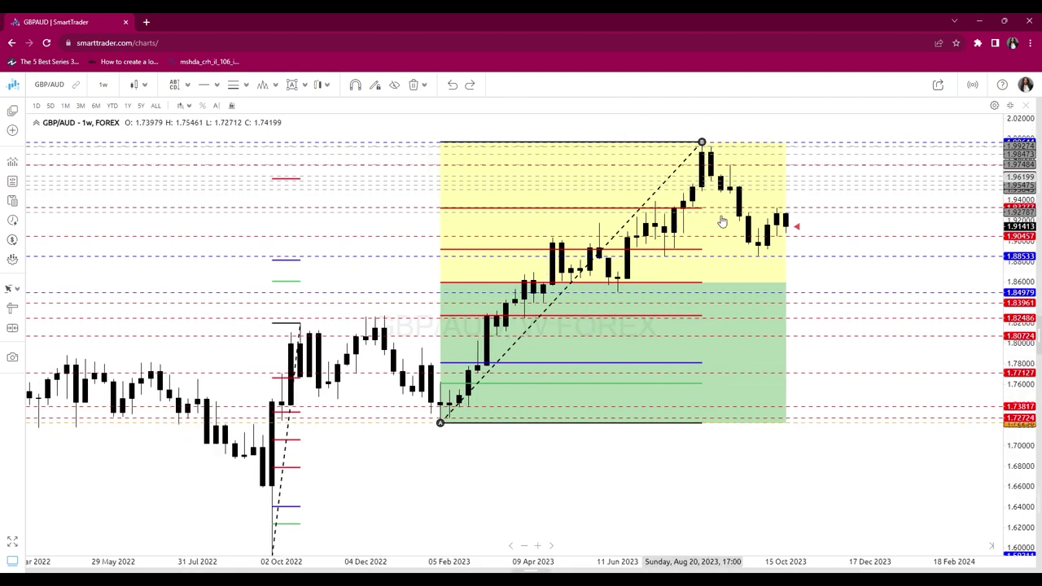
drag(856, 284, 811, 355)
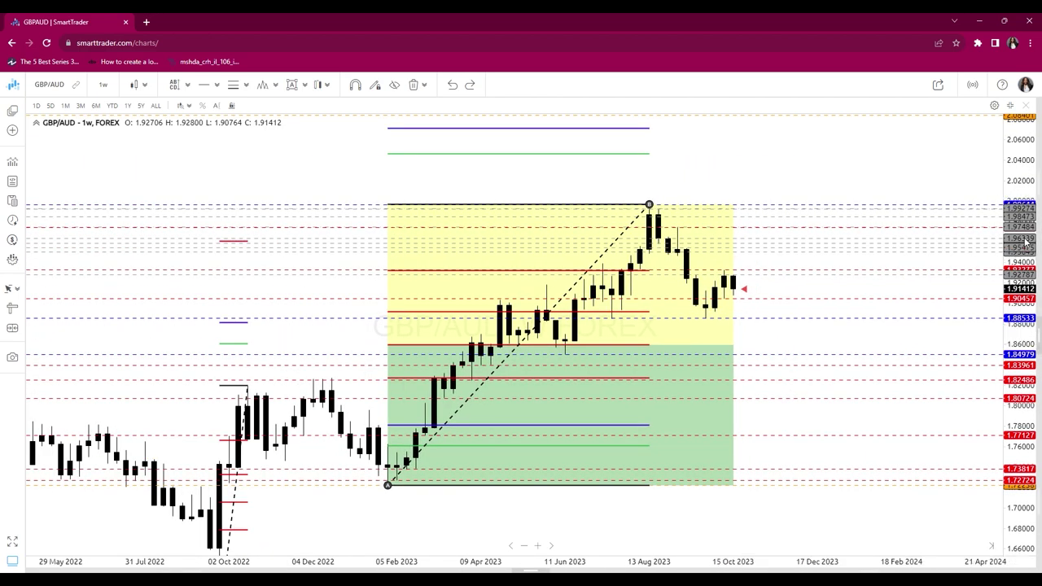
drag(1028, 245, 896, 367)
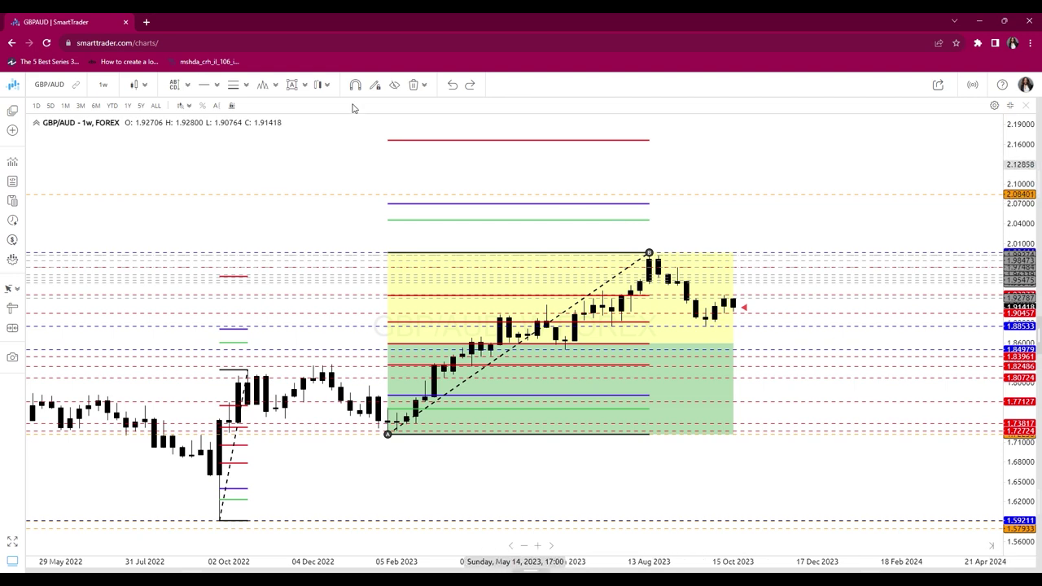
Make the 2.16623 level green and dash-dot, then clear the Fibonacci zone and trend lines
click(208, 88)
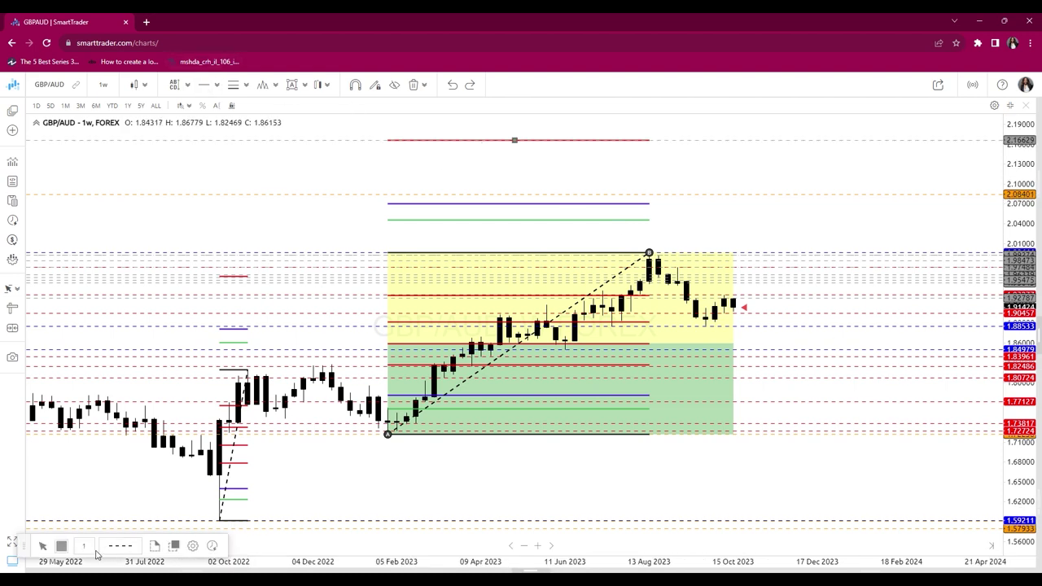
click(62, 546)
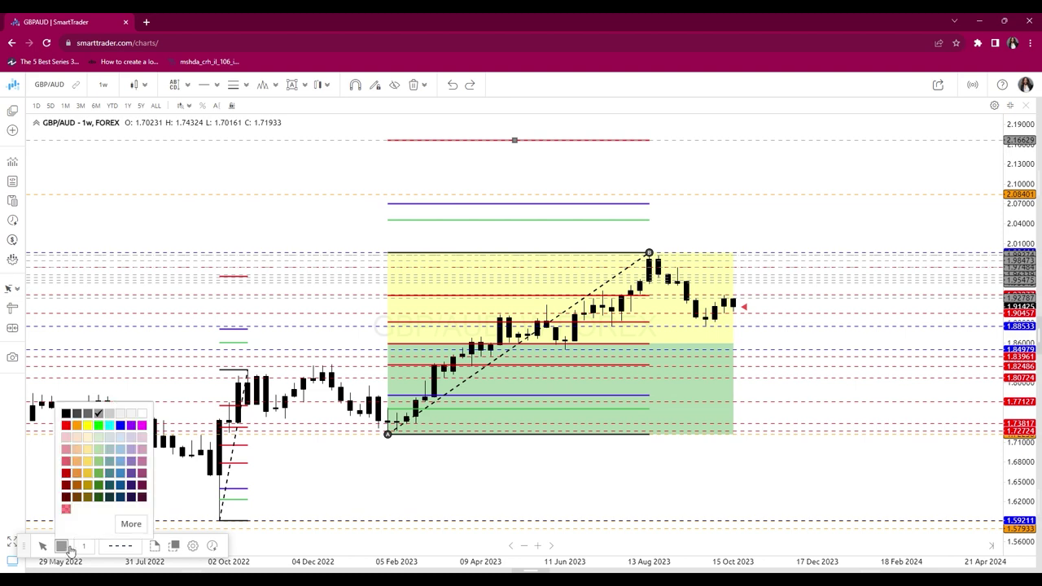
click(99, 425)
click(122, 546)
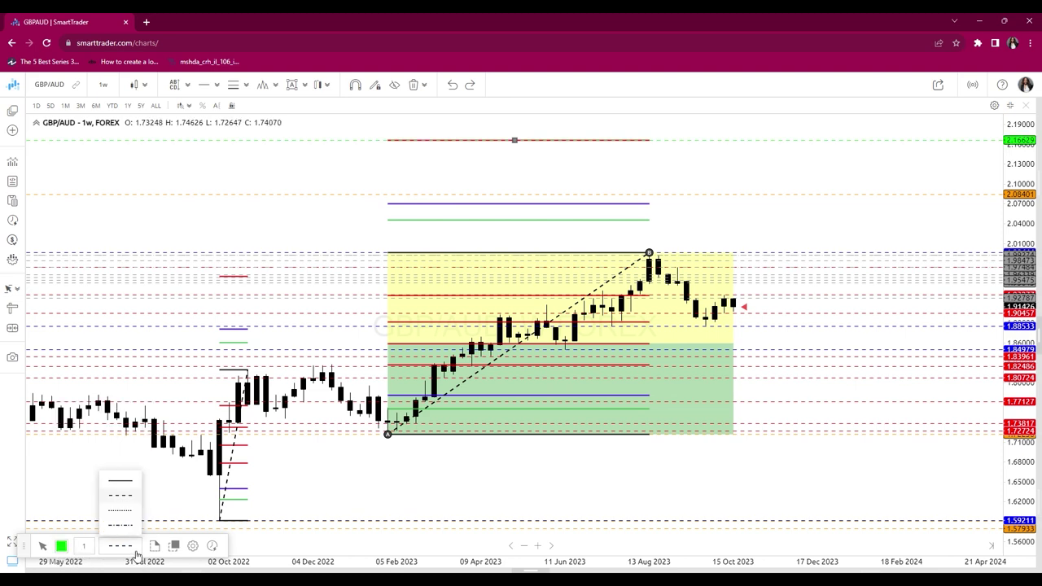
click(130, 526)
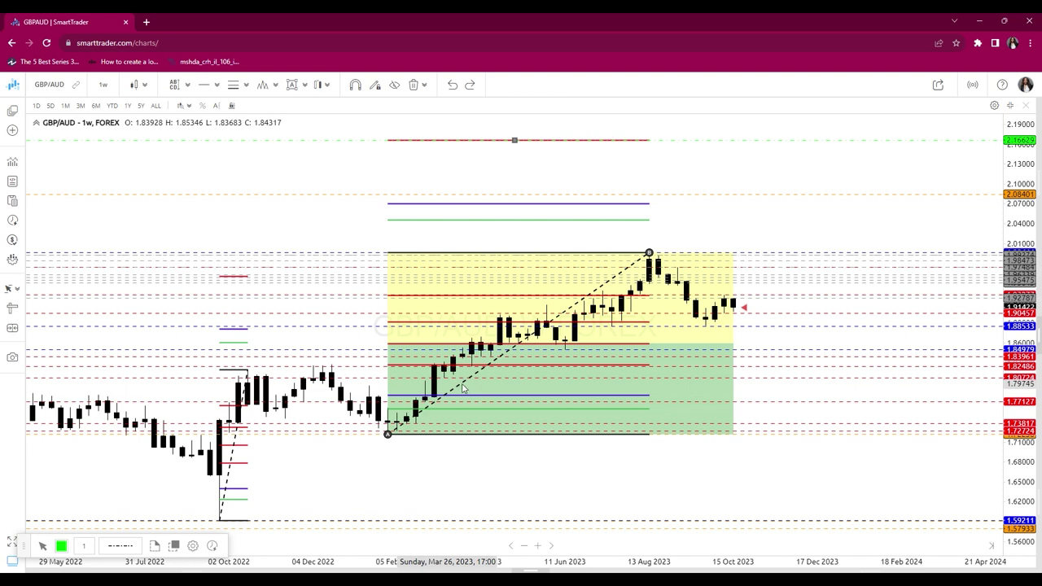
key(ctrl+alt+h)
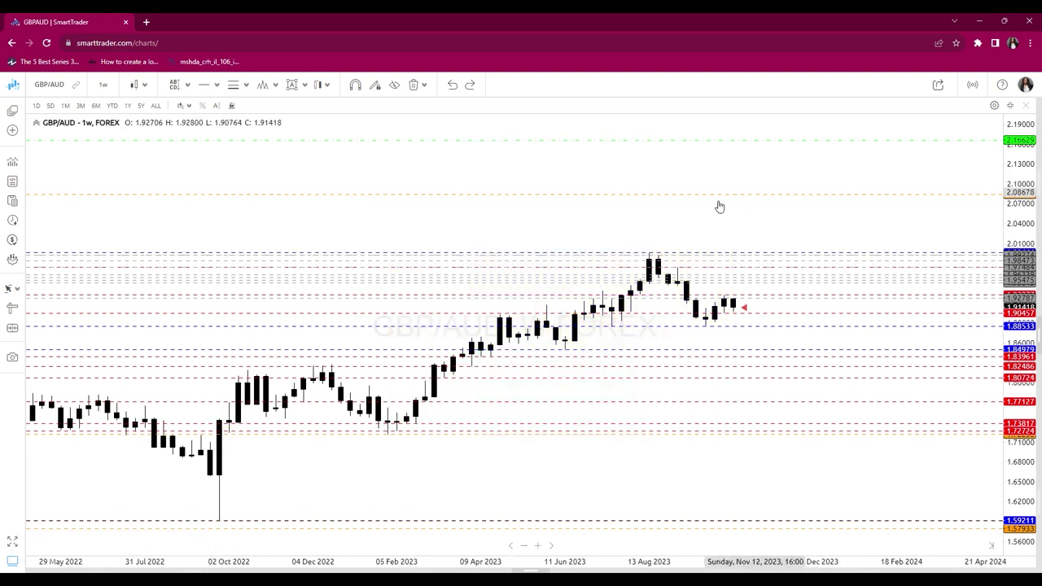
On daily candles, measure the mid-August peak to late-September low fall, then clear it
click(109, 88)
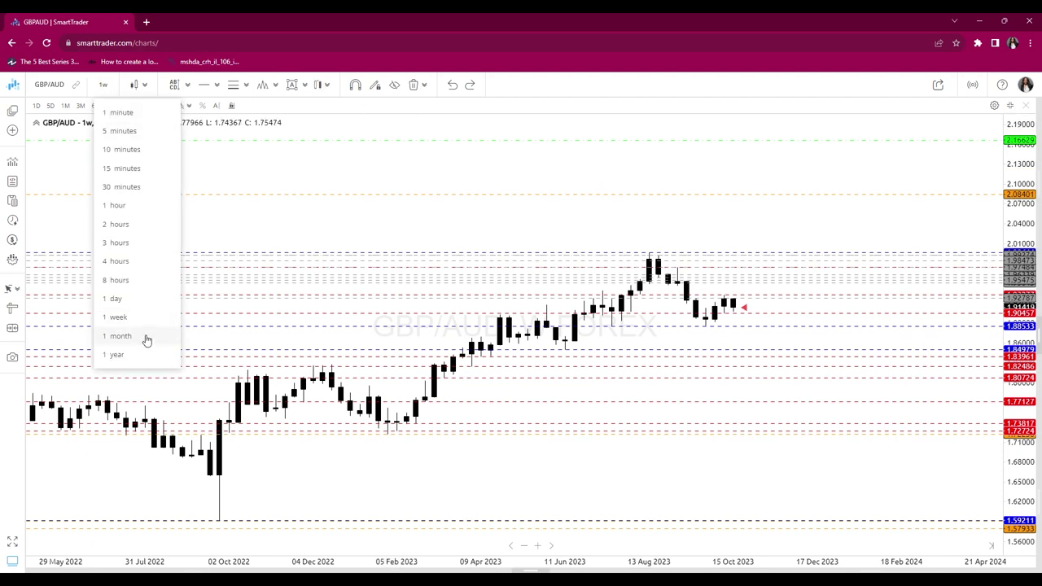
click(144, 304)
scroll(646, 332, down, 5)
drag(762, 302, 434, 309)
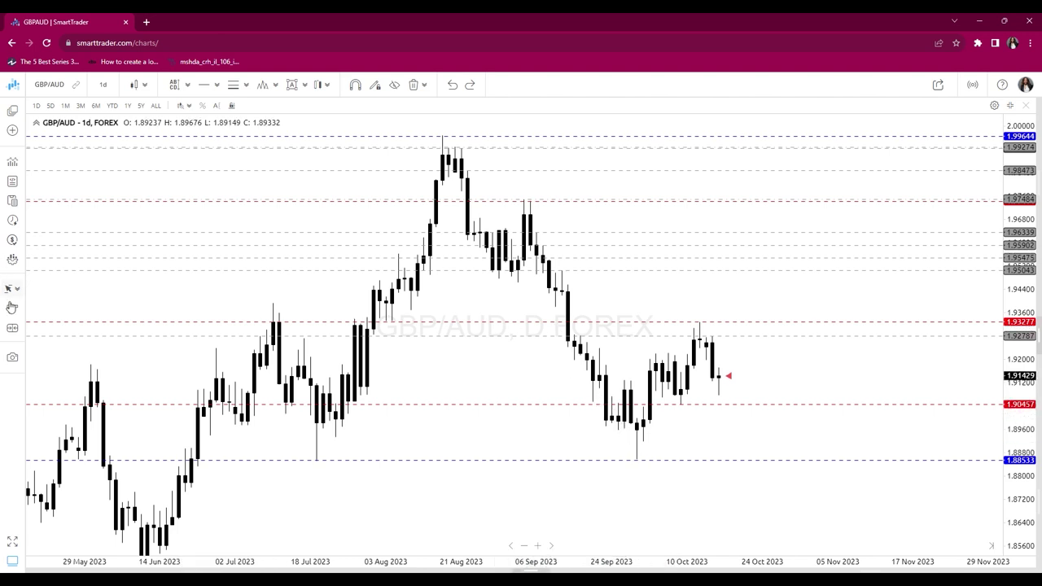
click(13, 309)
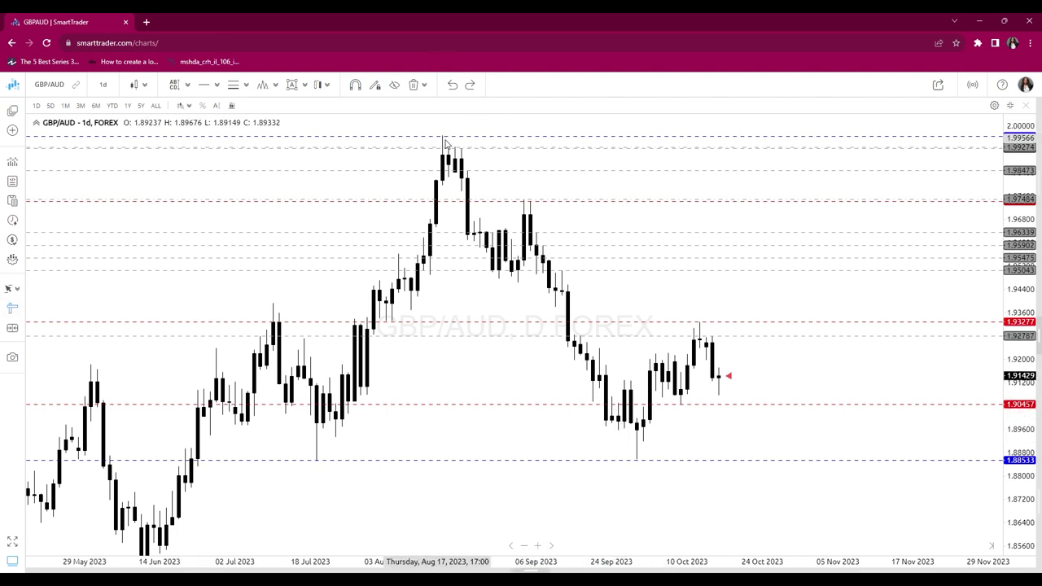
mouse_move(442, 138)
mouse_down()
mouse_move(581, 344)
mouse_move(639, 462)
mouse_up()
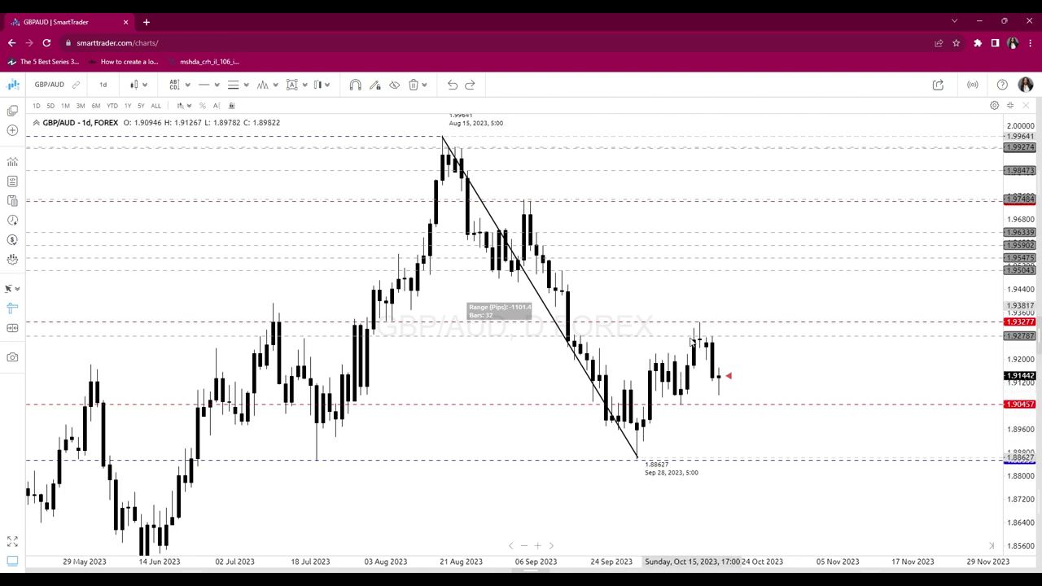
click(15, 308)
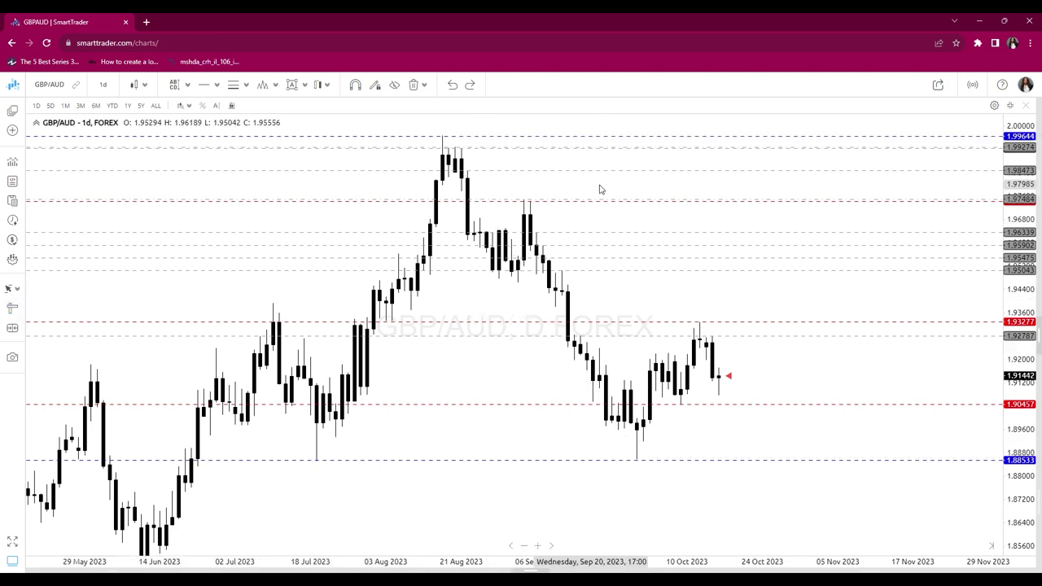
Add a horizontal level at the 1.618 extension near 1.8468
drag(598, 193, 598, 237)
click(176, 84)
drag(391, 126, 434, 140)
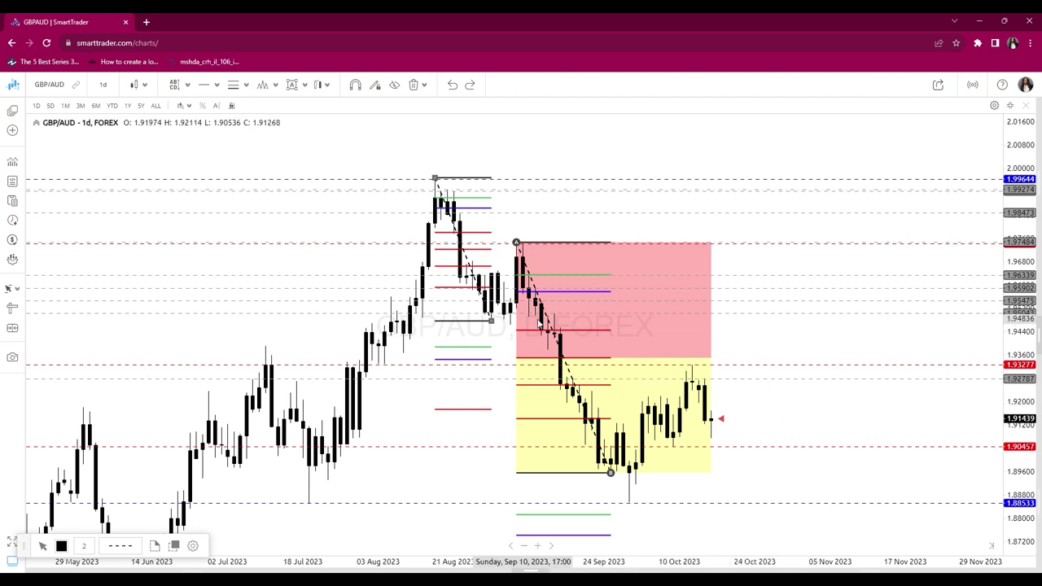
drag(784, 481, 768, 312)
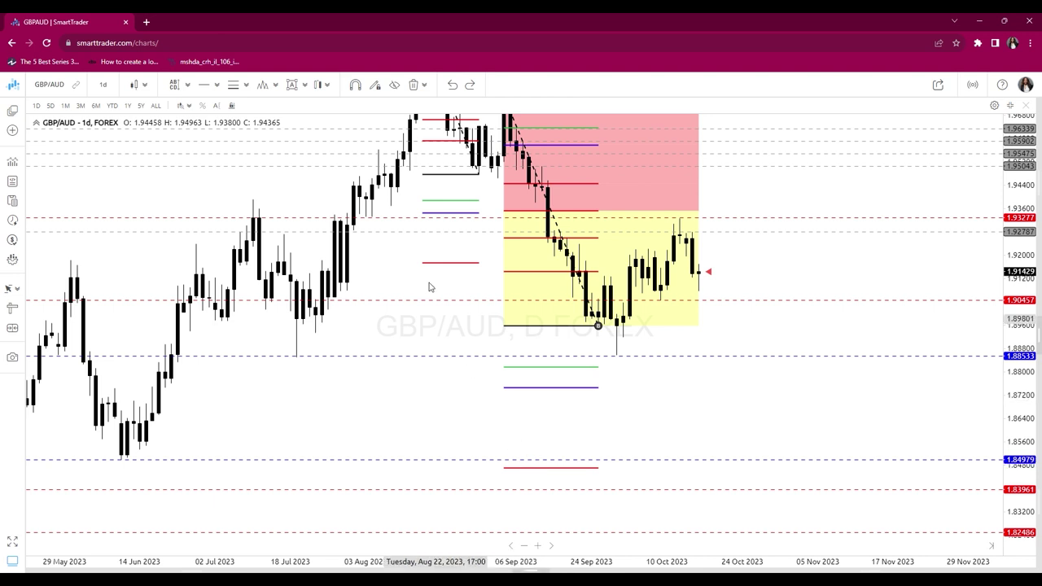
click(206, 84)
click(557, 466)
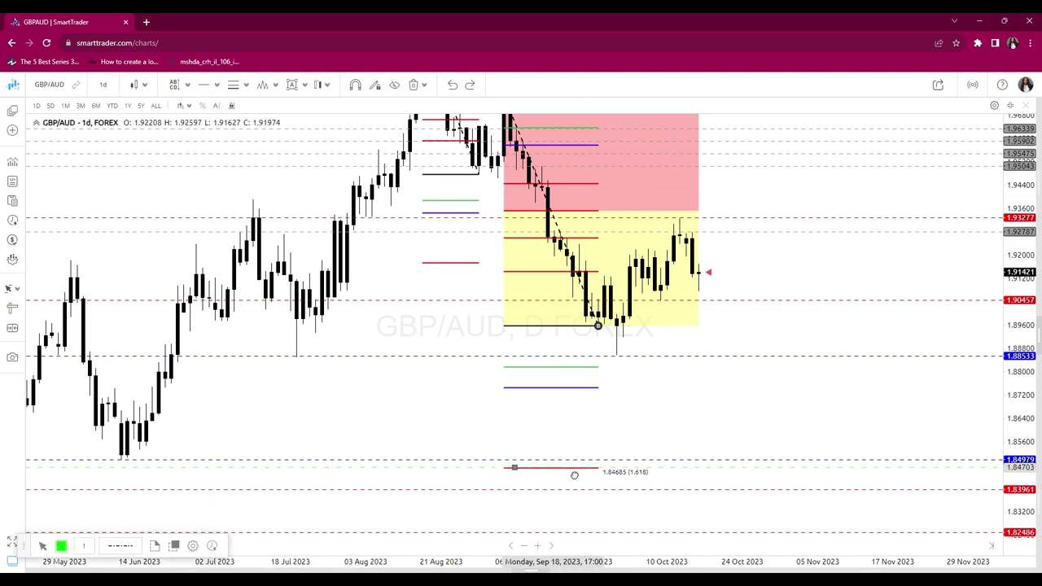
Delete the Fibonacci and position drawings from the daily chart
drag(470, 516, 576, 492)
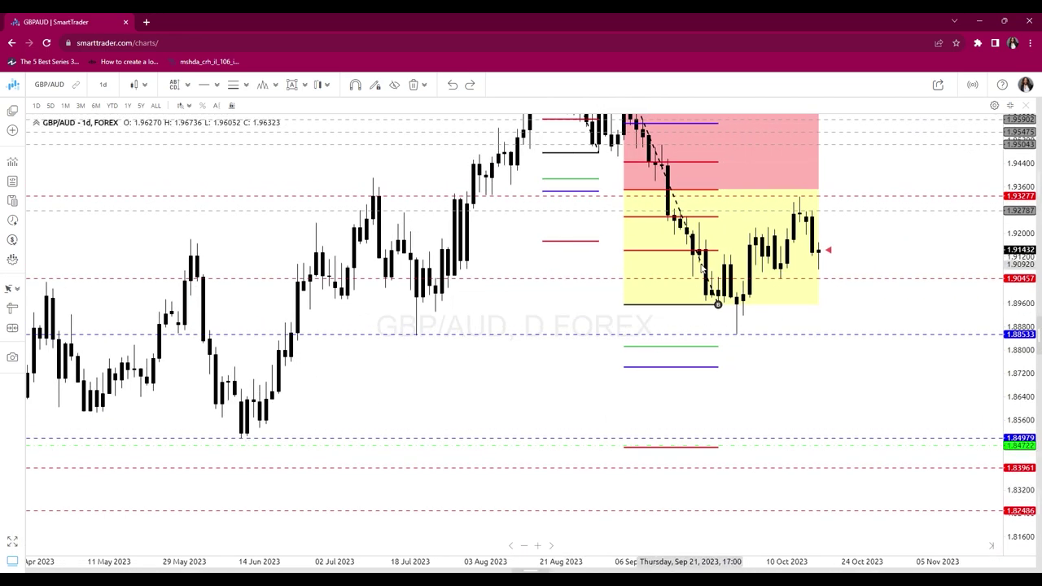
mouse_move(698, 261)
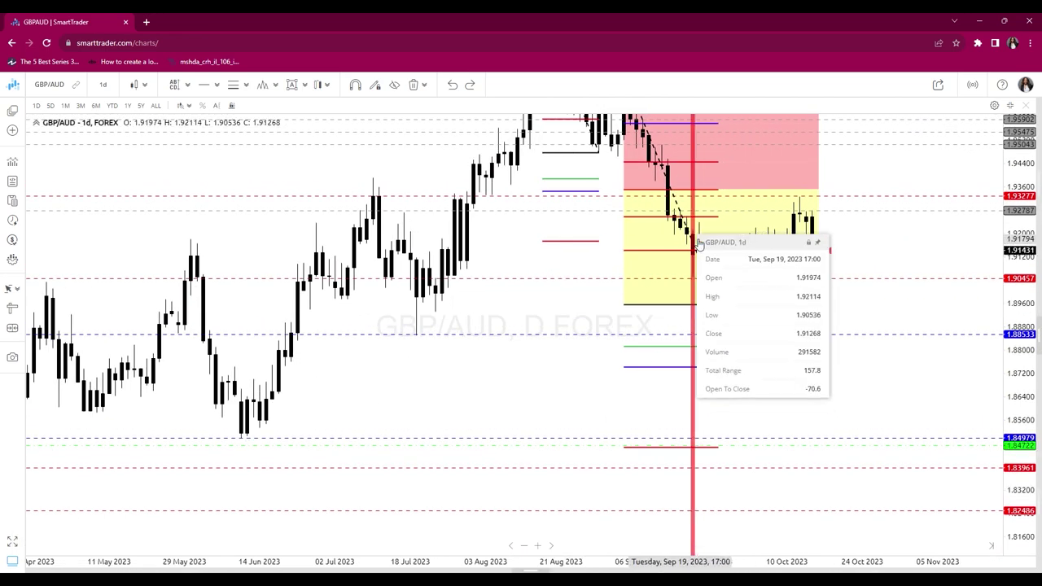
click(691, 242)
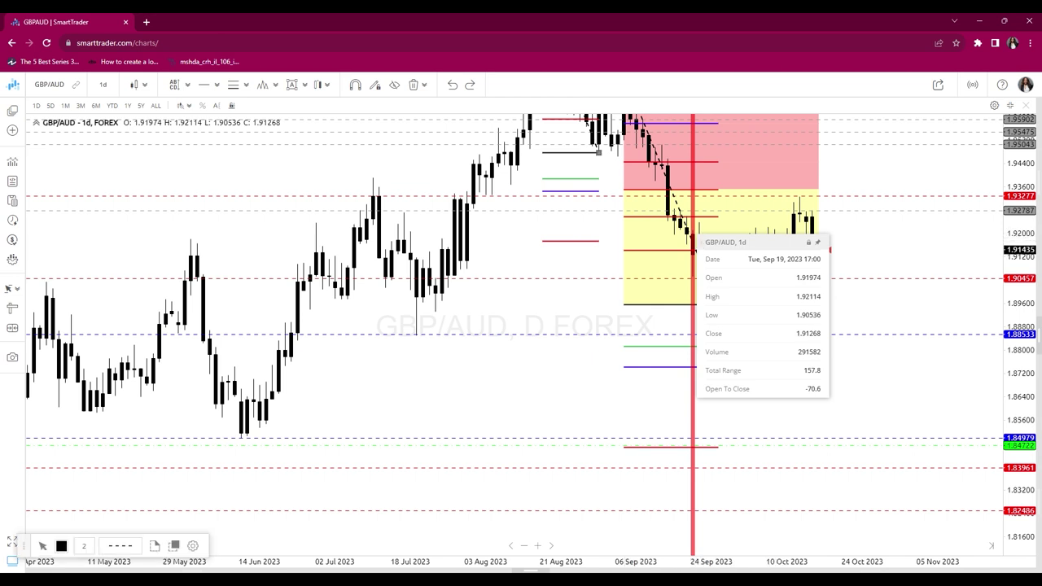
key(Delete)
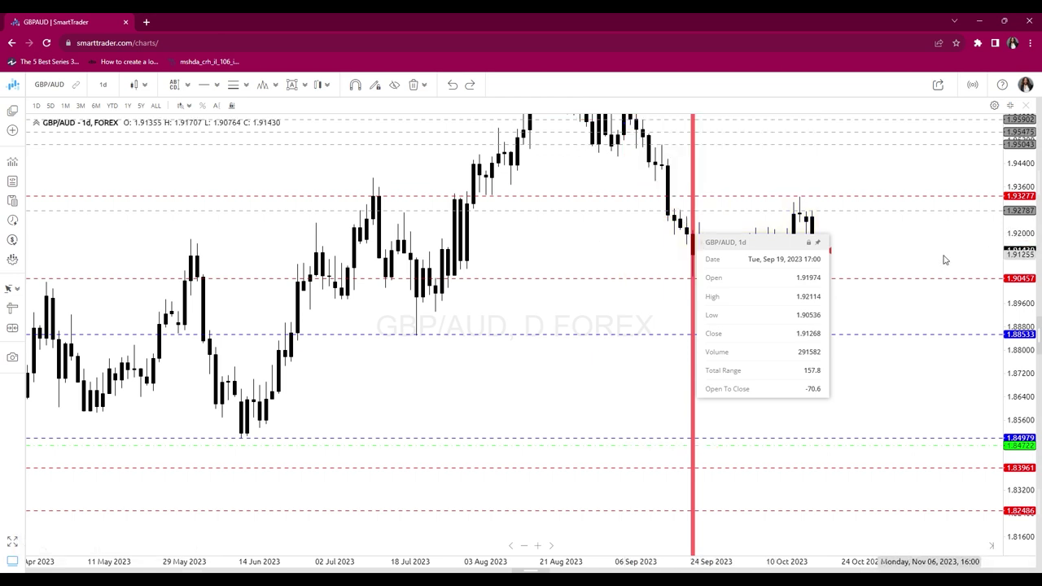
click(103, 85)
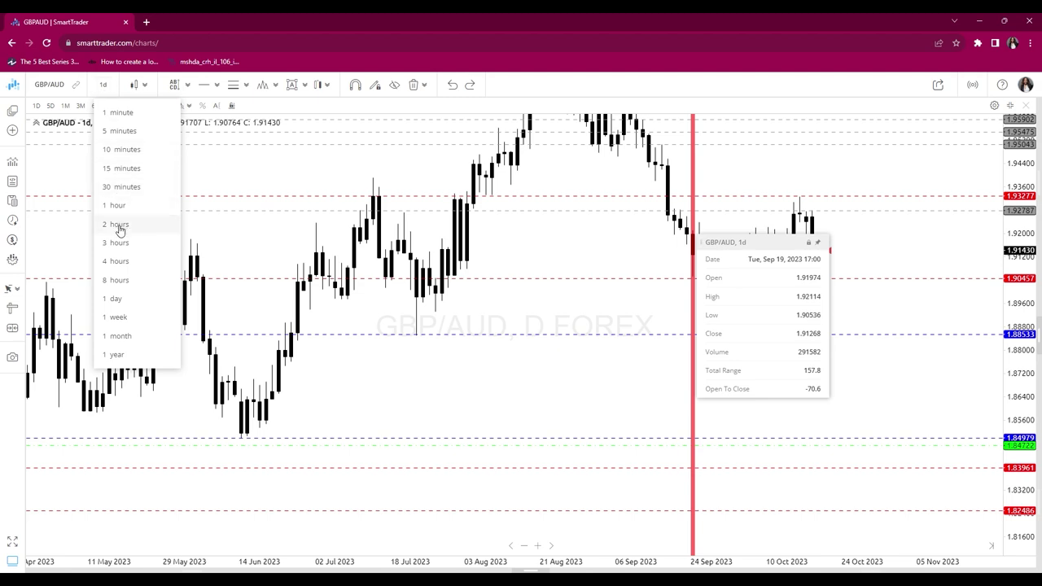
click(135, 337)
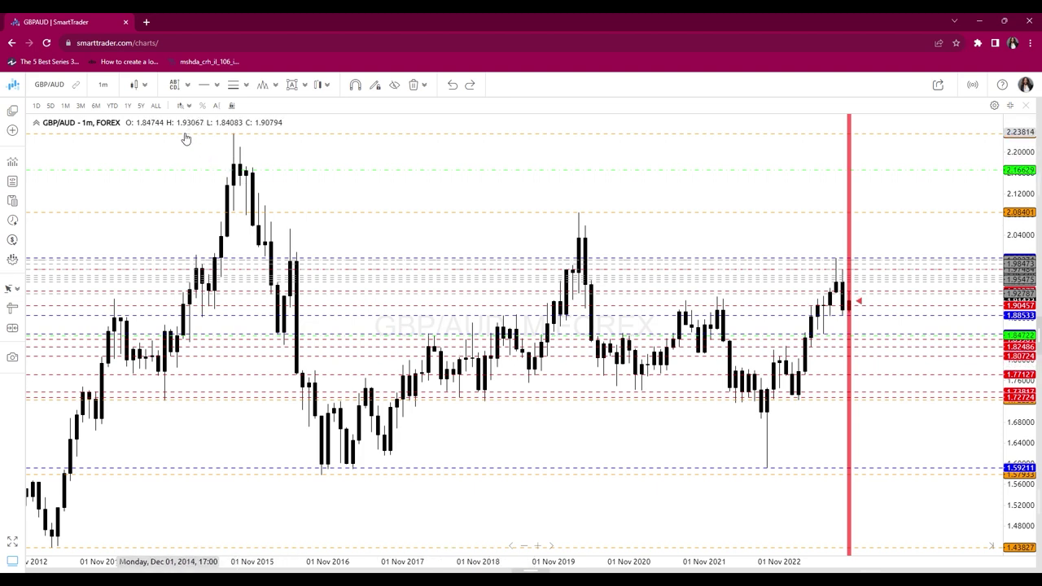
click(103, 85)
click(134, 324)
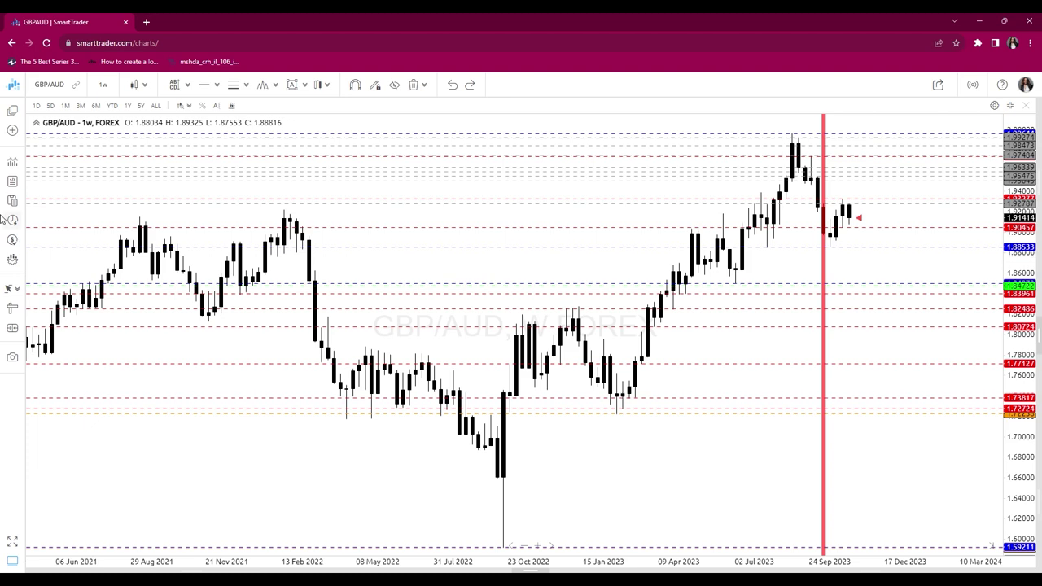
click(103, 84)
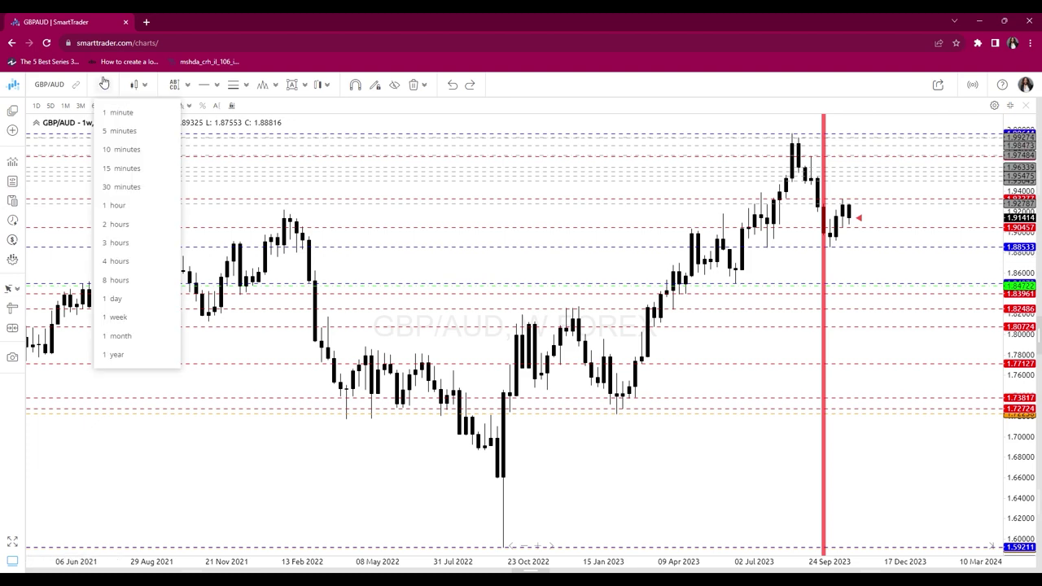
click(134, 299)
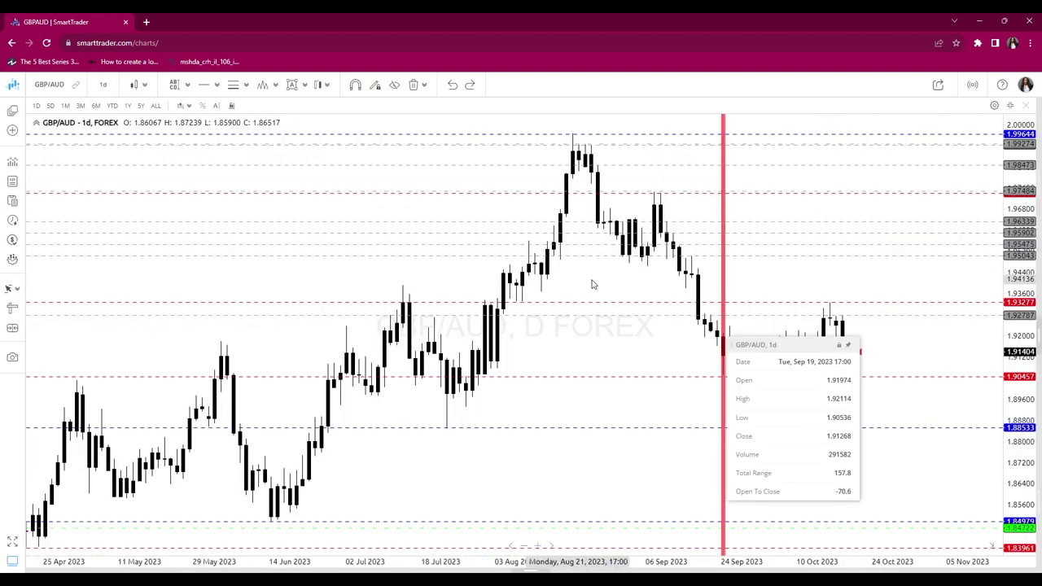
drag(597, 274, 483, 199)
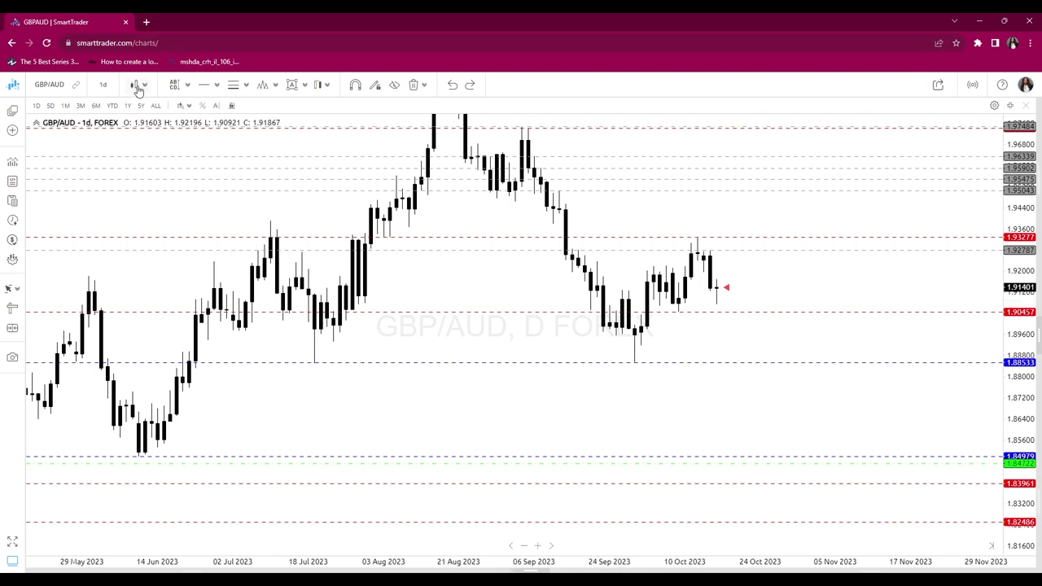
Anchor a position at the Sep 24 low, add a green level near 1.9454, then delete the position
click(172, 86)
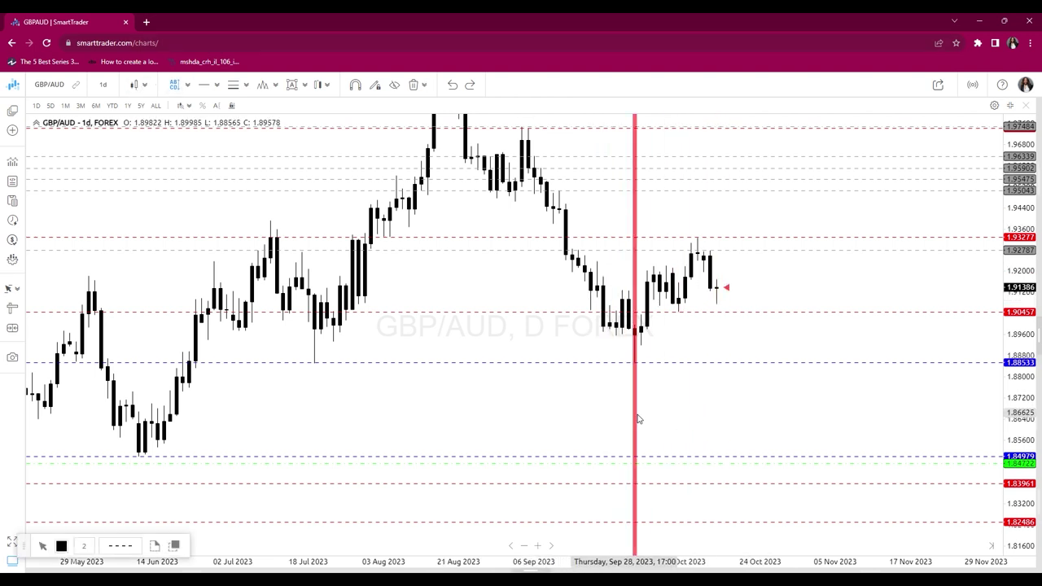
click(637, 418)
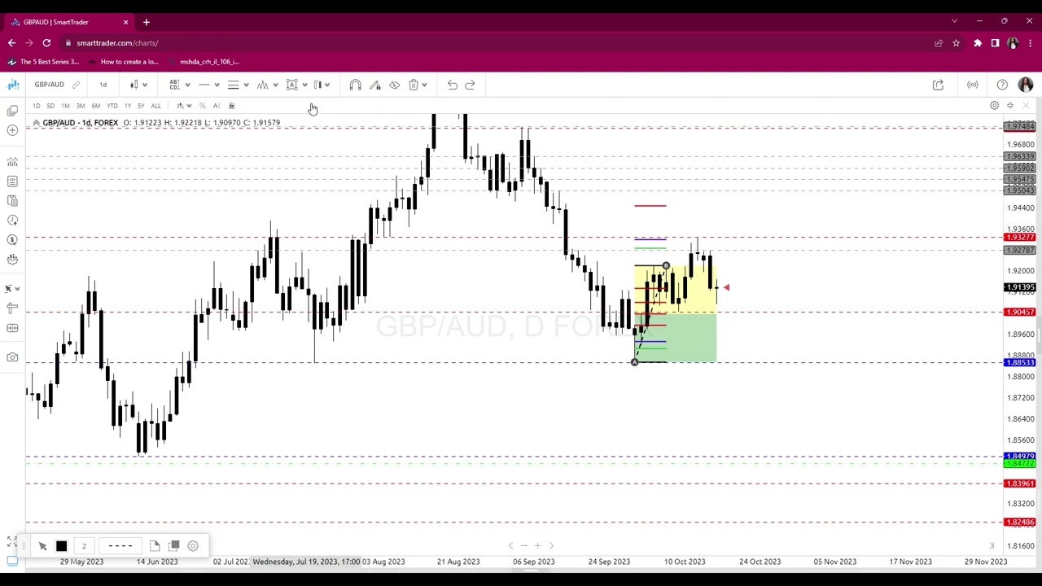
click(673, 208)
drag(679, 213, 677, 210)
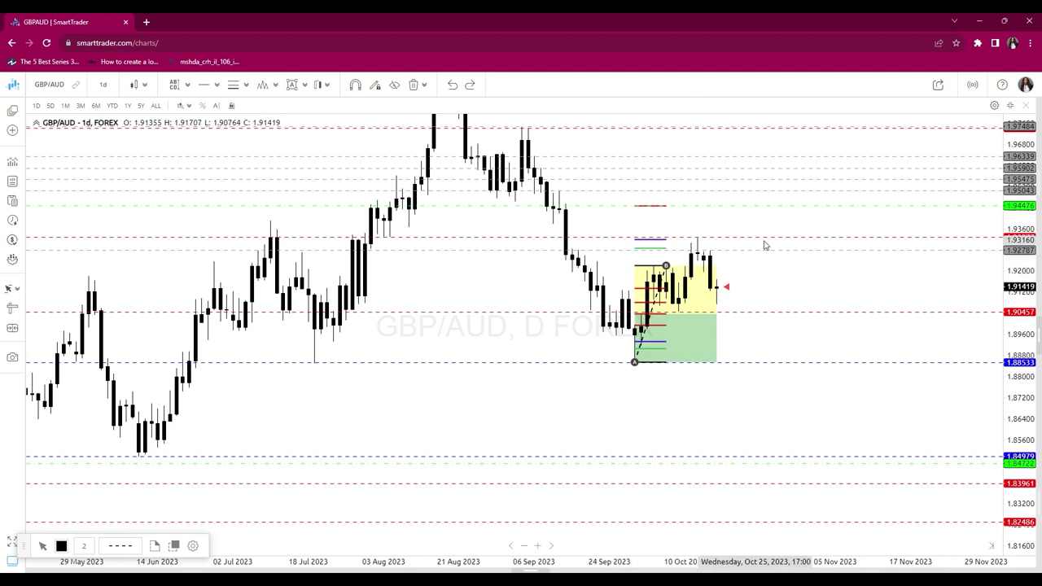
key(Delete)
Delete the remaining Fibonacci and position drawing set
drag(760, 223, 772, 307)
mouse_move(181, 89)
mouse_down()
mouse_move(453, 116)
mouse_move(443, 120)
mouse_up()
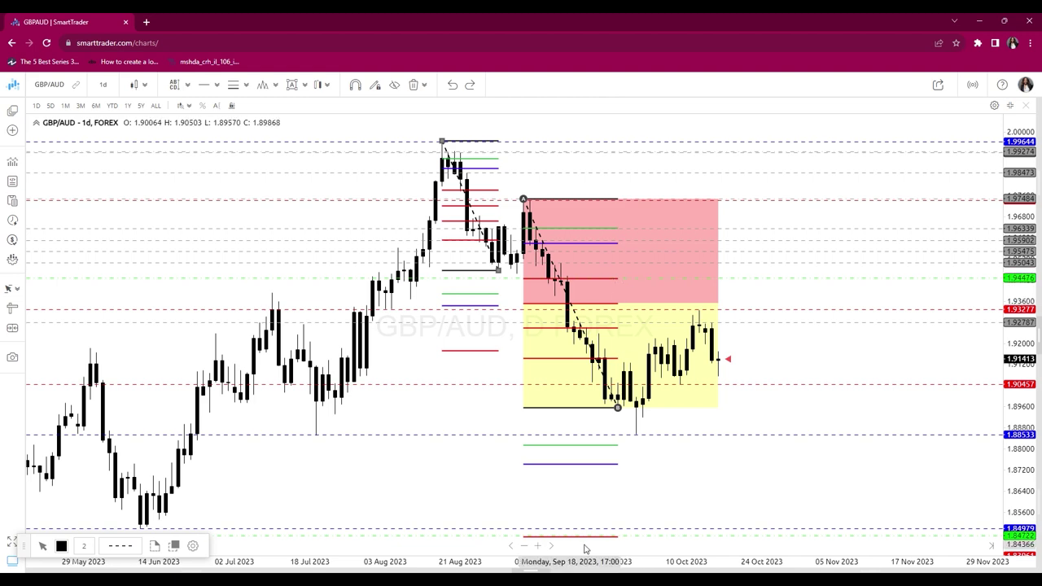
drag(705, 497, 643, 440)
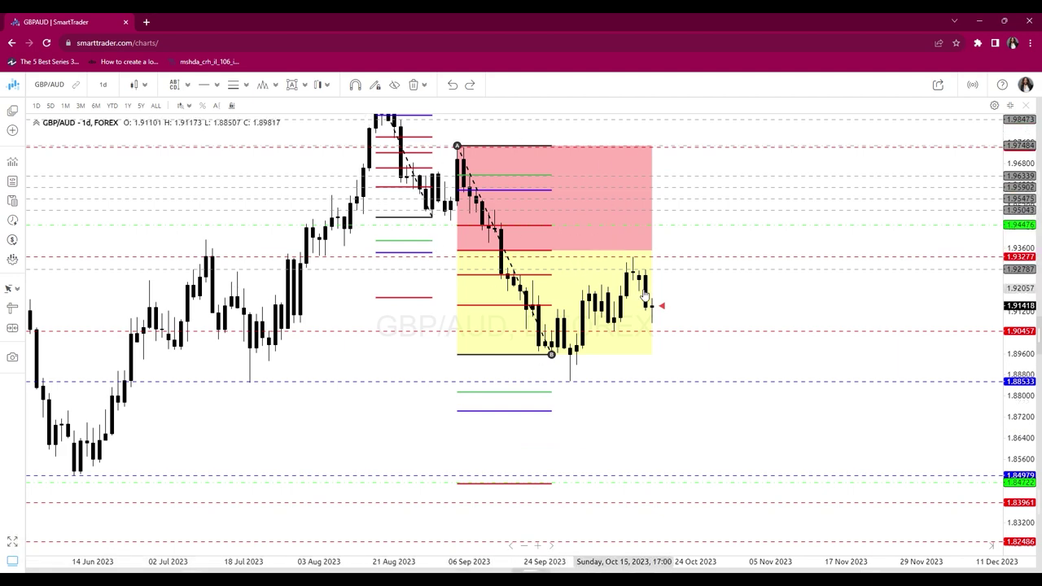
click(519, 285)
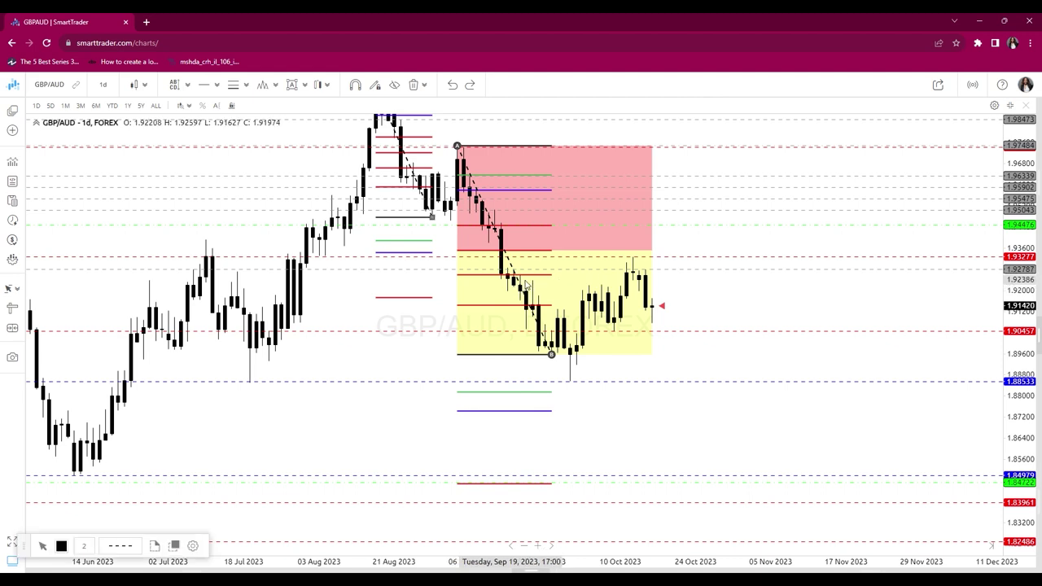
key(Delete)
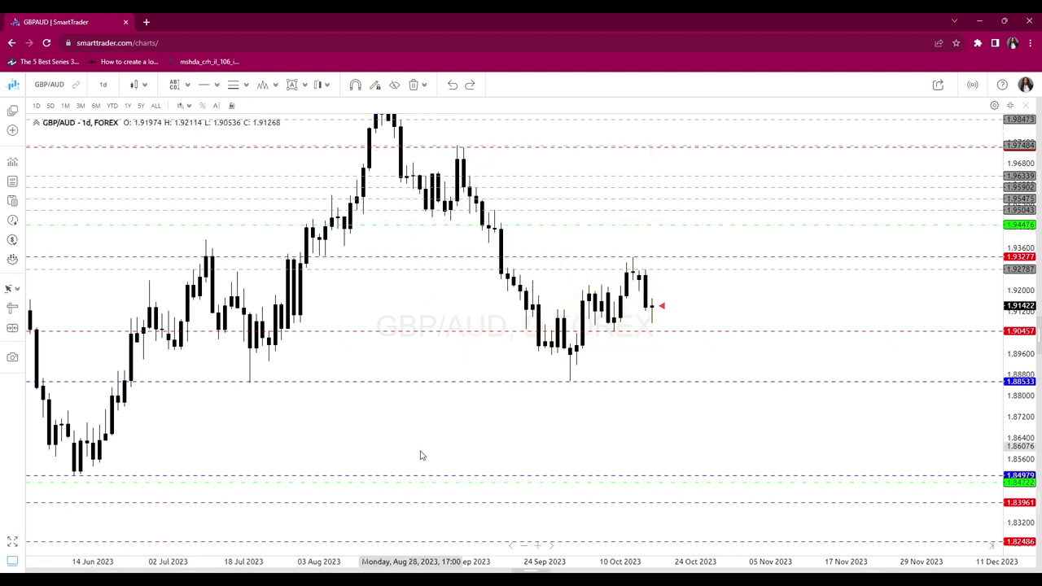
Select the green level at 1.94476 and adjust its colour, keeping it green
click(406, 225)
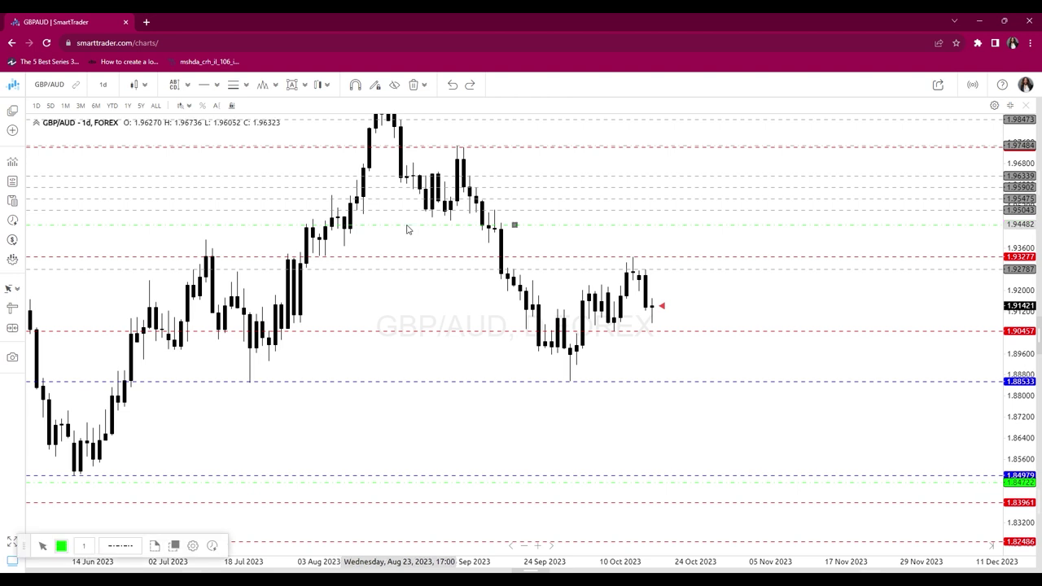
click(61, 546)
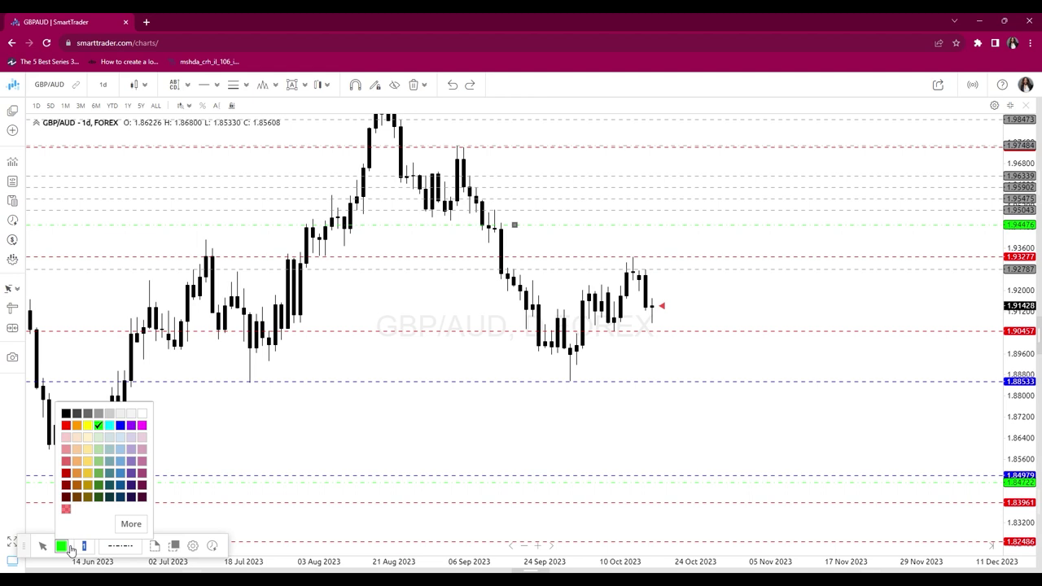
click(71, 551)
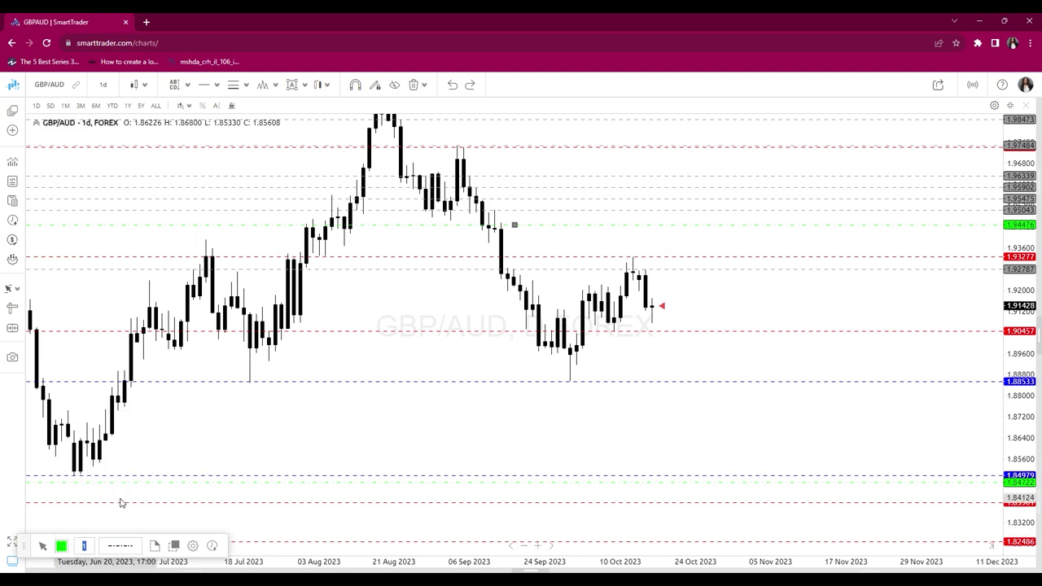
click(415, 357)
drag(421, 356, 425, 388)
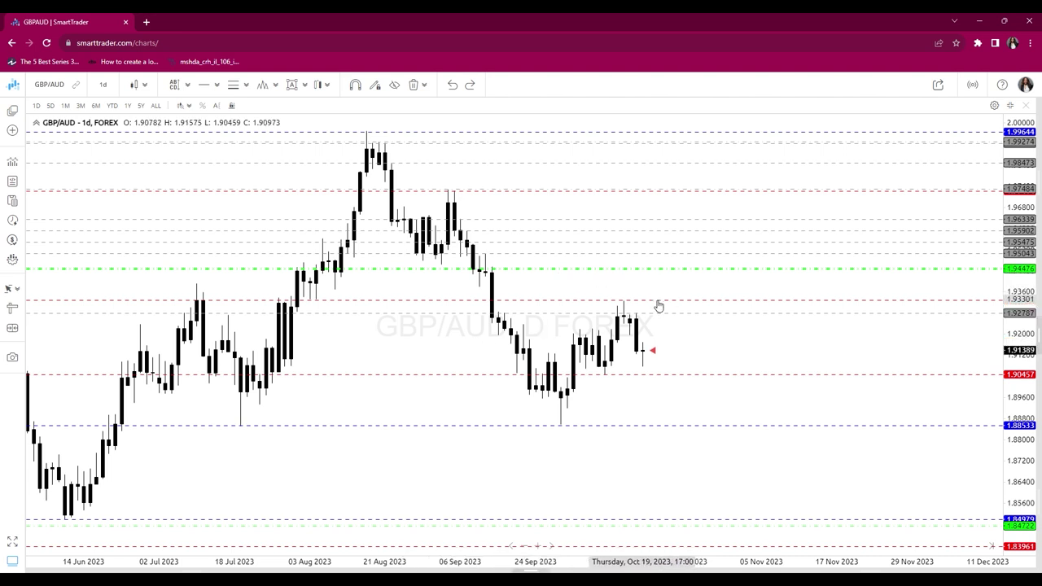
Measure a price range from the last candle, then clear the measurement
click(13, 309)
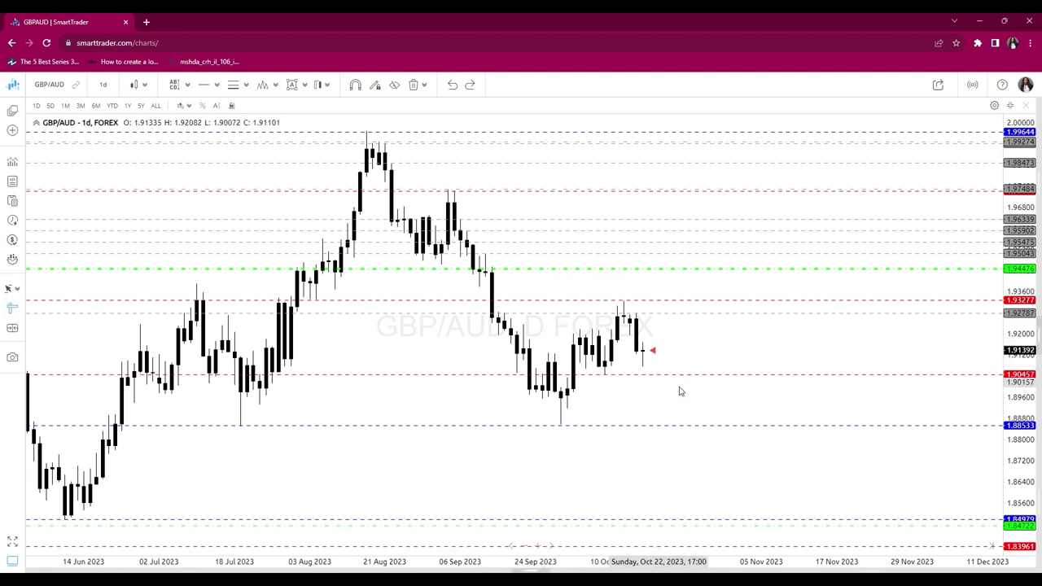
click(644, 354)
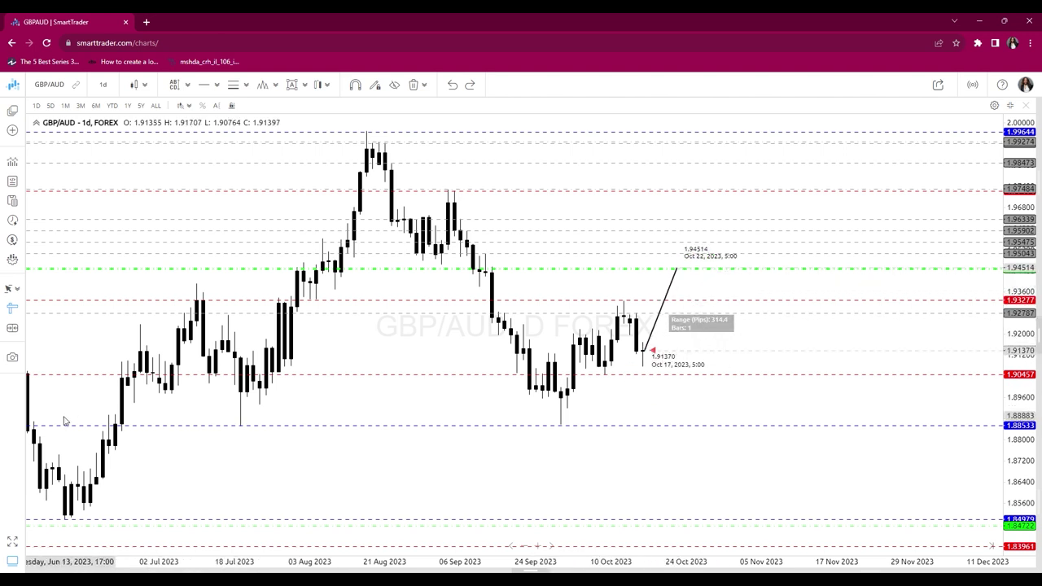
click(18, 313)
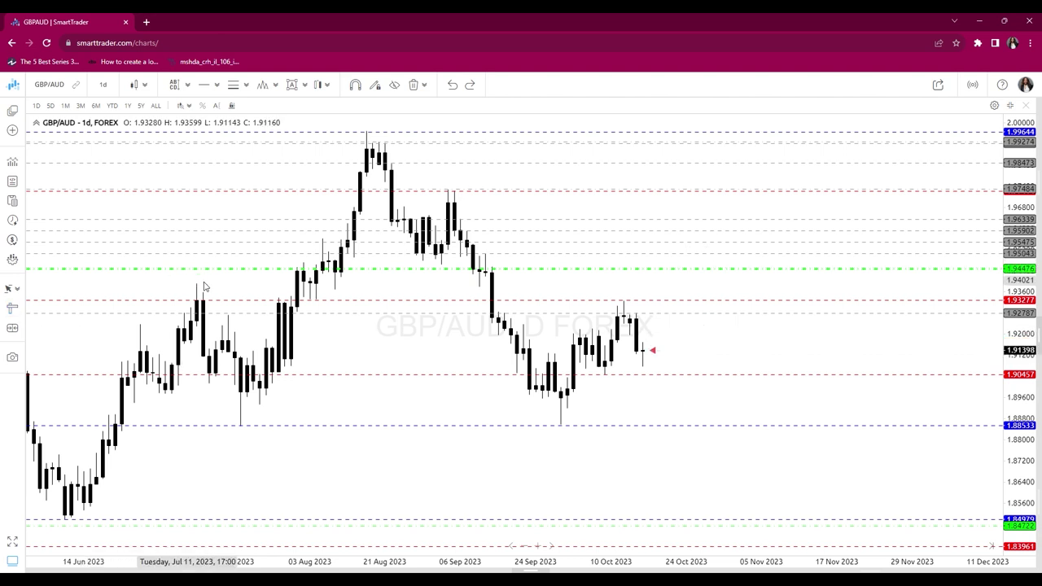
Draw a descending ray from the August peak along the falling highs and check the August 16 candle
click(217, 86)
click(248, 131)
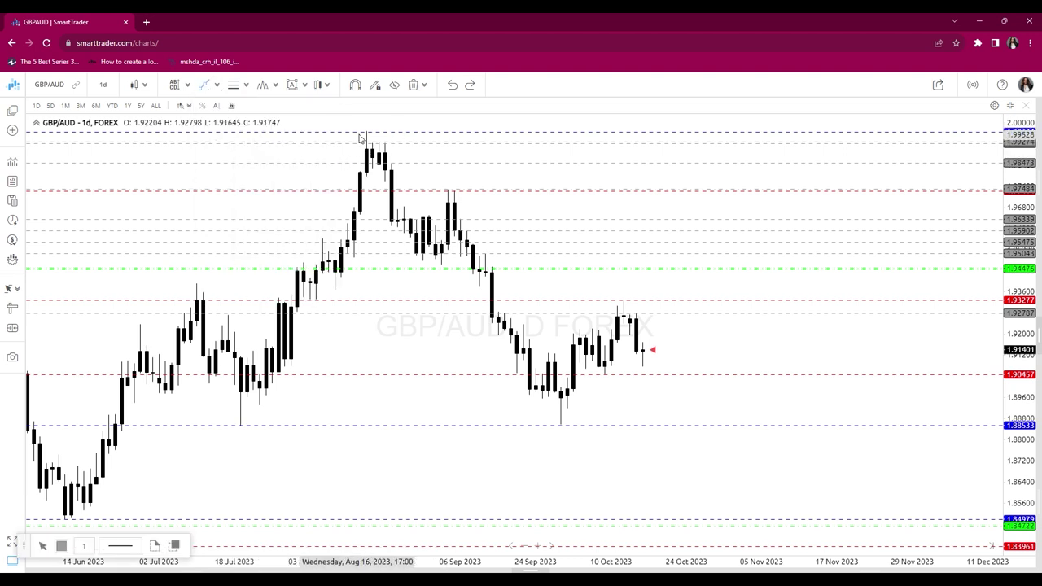
click(365, 133)
click(576, 272)
drag(576, 272, 651, 318)
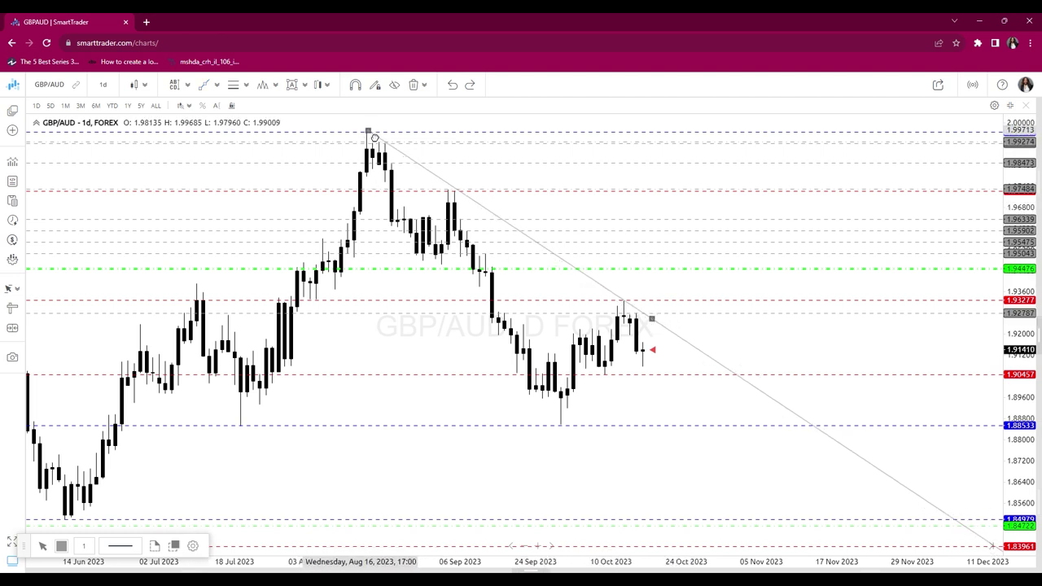
click(430, 125)
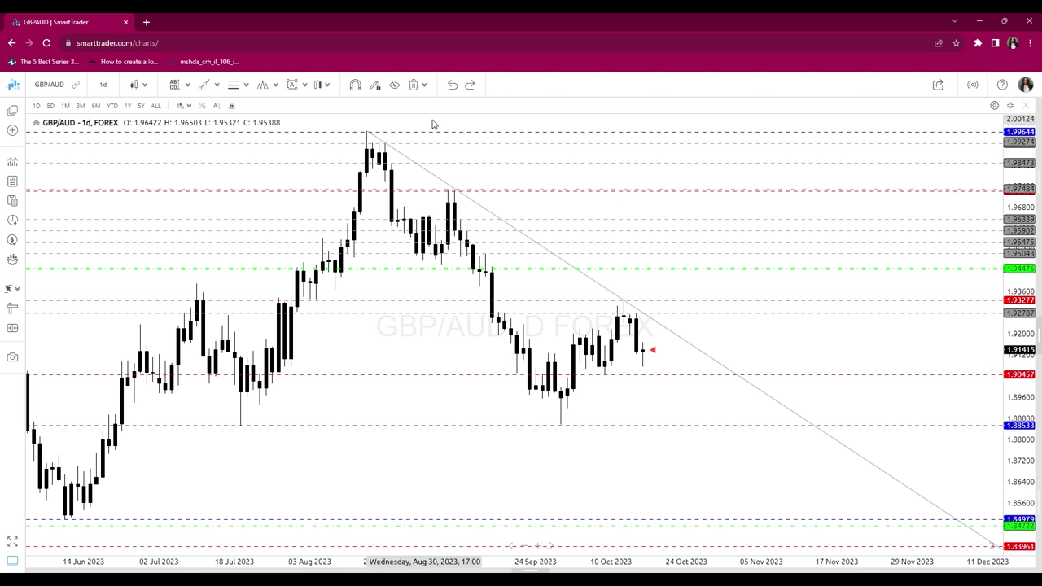
click(376, 137)
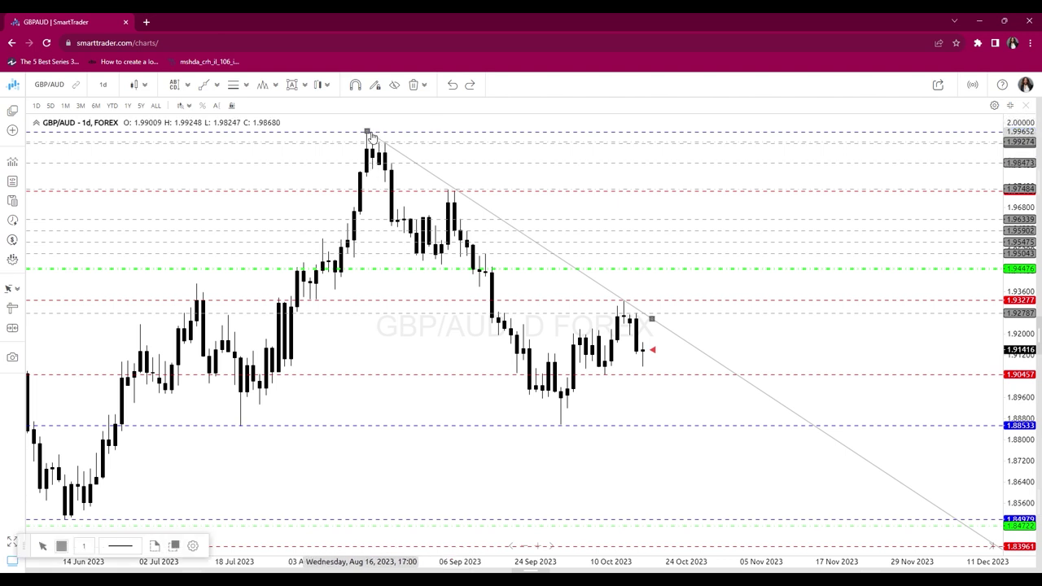
click(368, 140)
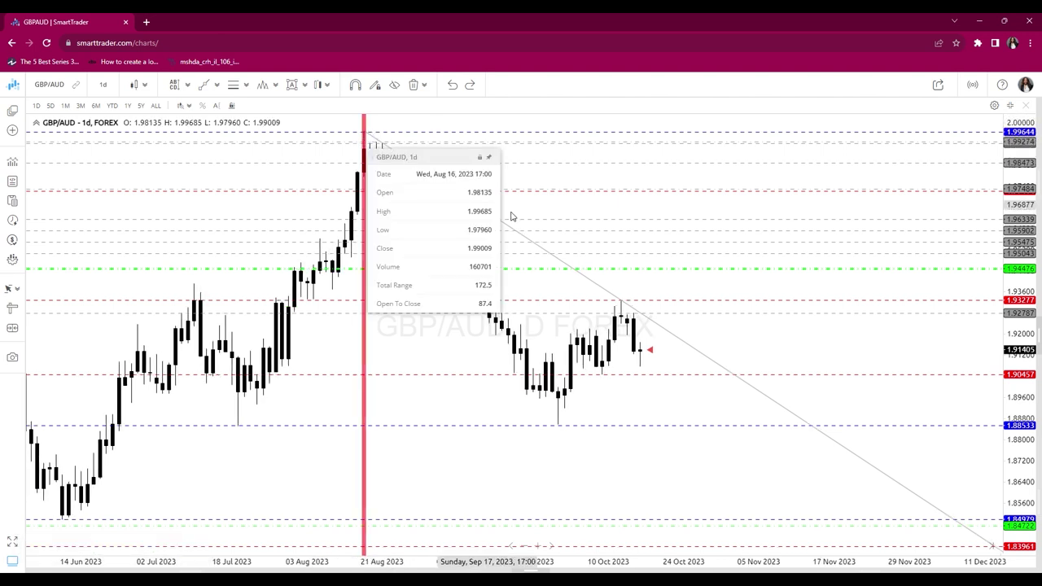
click(526, 239)
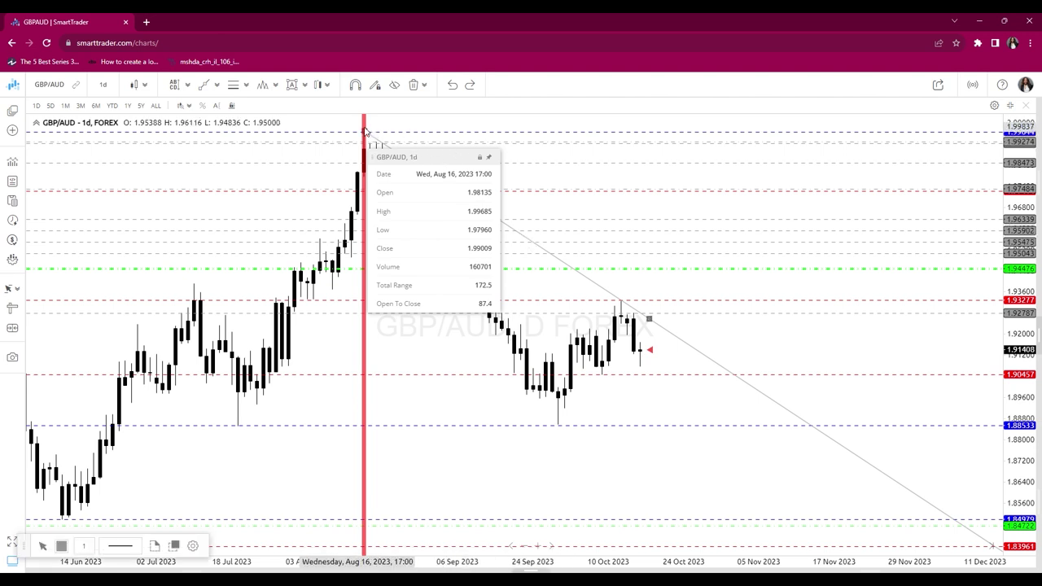
click(367, 135)
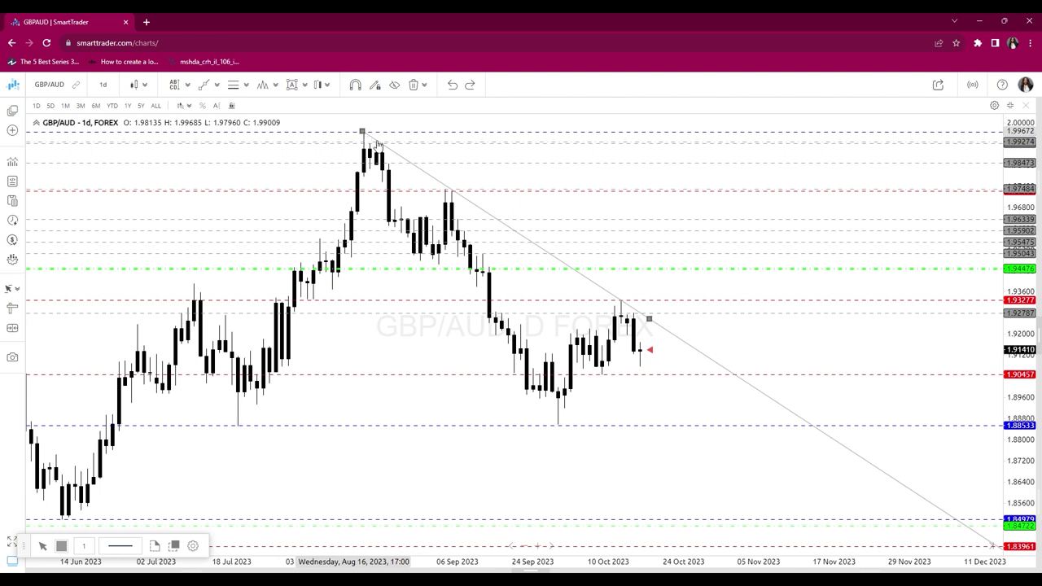
click(499, 187)
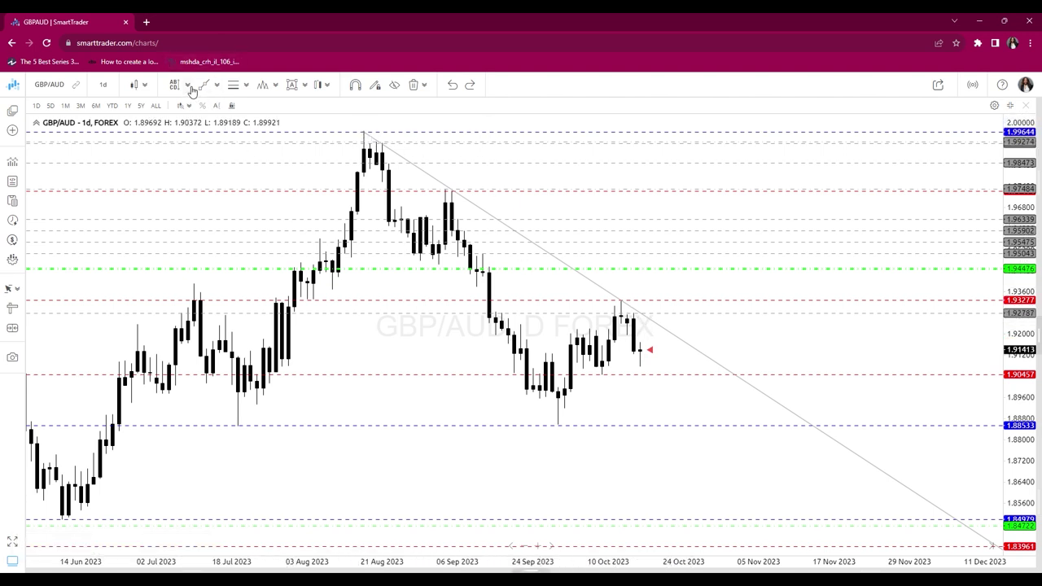
Draw a trend line from the August high to the October peak
click(188, 85)
click(217, 189)
drag(364, 121, 641, 307)
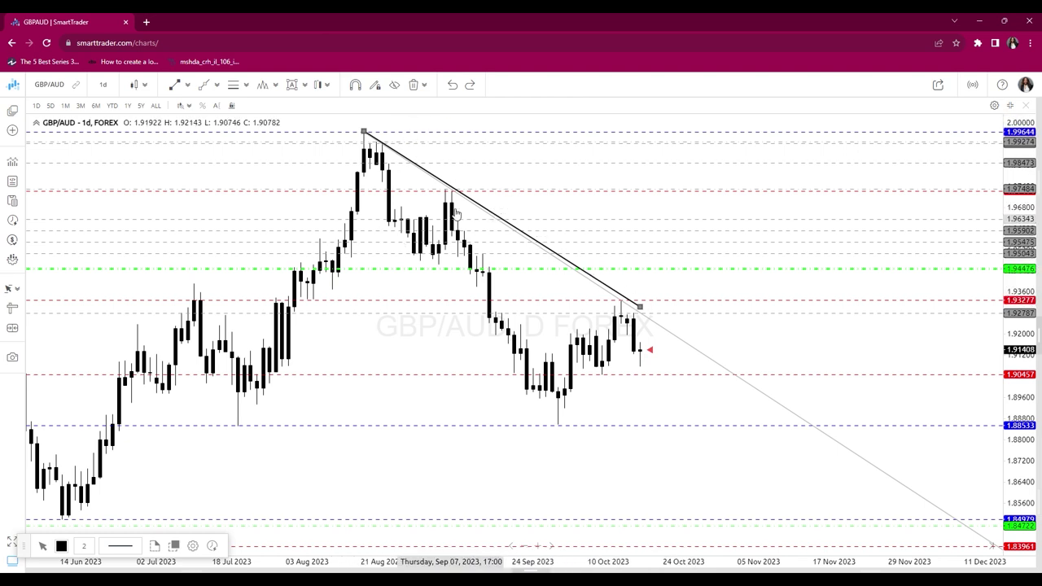
click(502, 189)
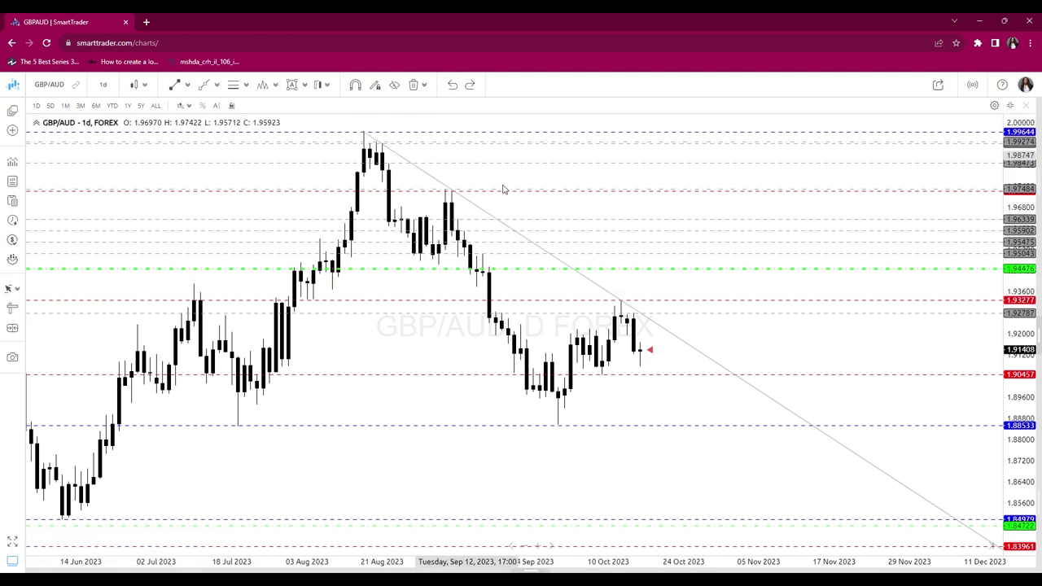
click(472, 203)
drag(652, 320, 658, 324)
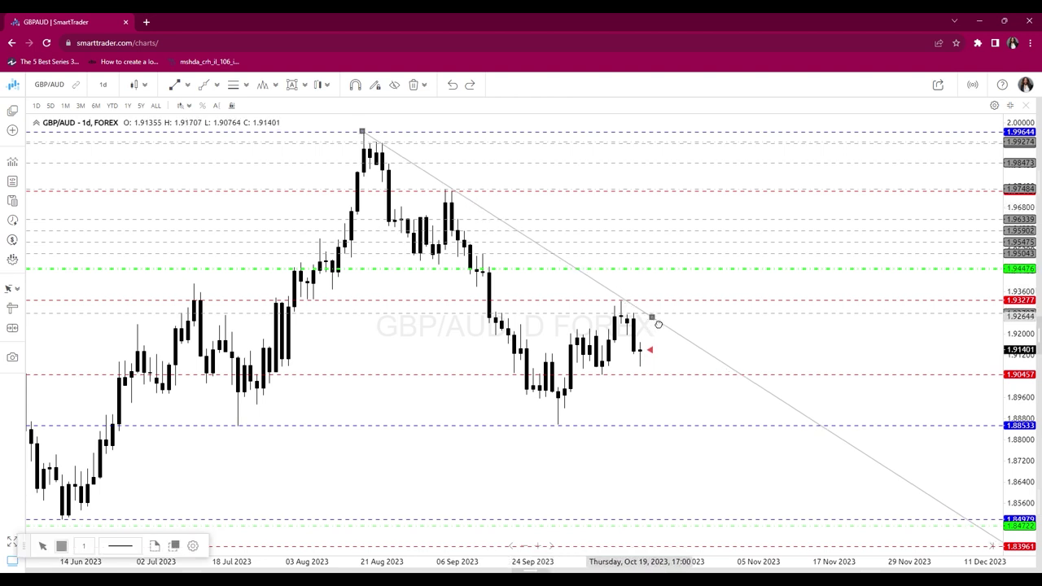
drag(658, 324, 657, 326)
click(675, 383)
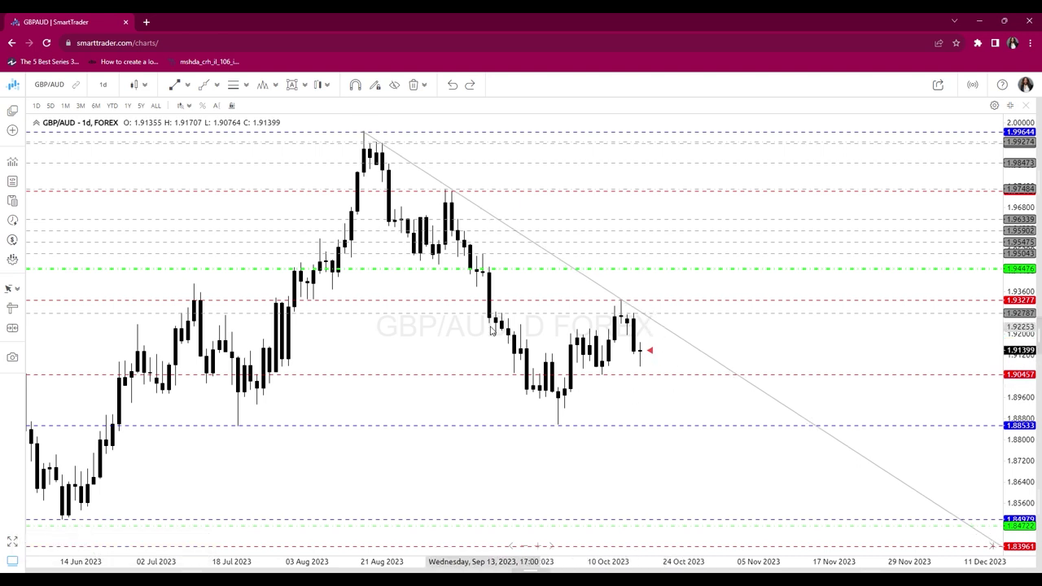
scroll(708, 362, down, 3)
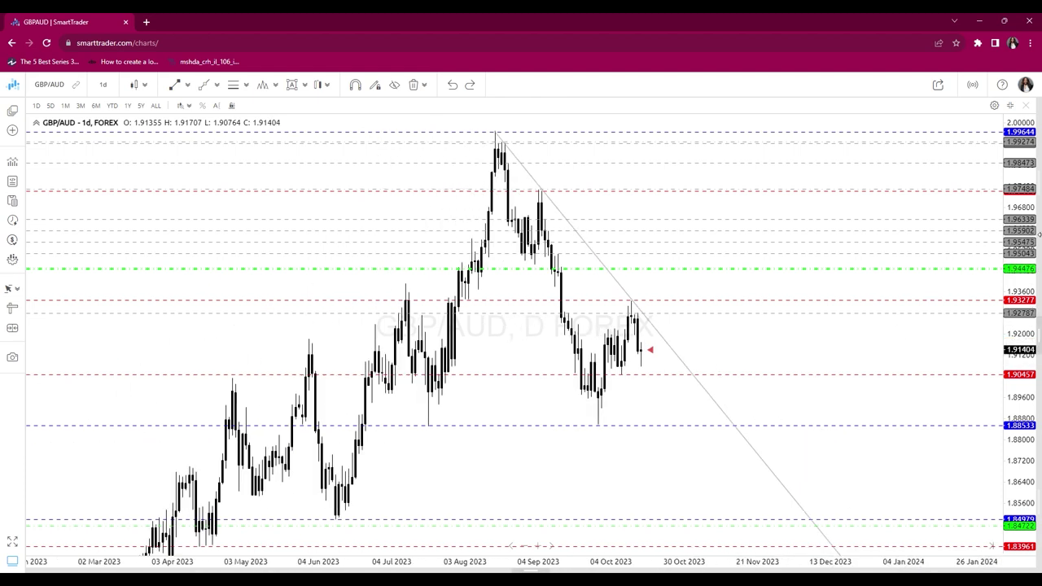
scroll(707, 286, up, 4)
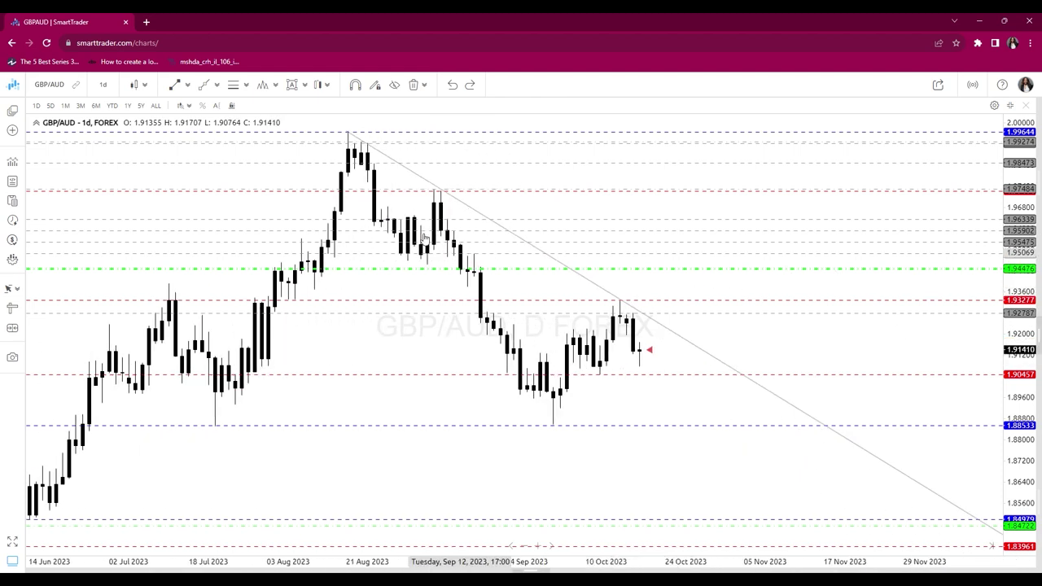
click(104, 86)
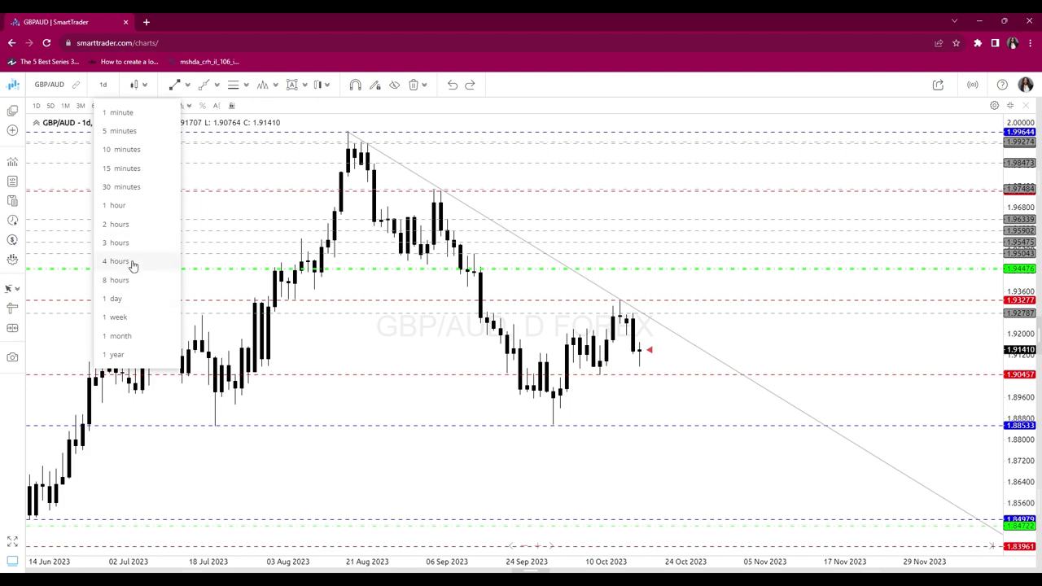
click(133, 266)
drag(724, 298, 649, 256)
scroll(879, 268, down, 2)
drag(1011, 362, 1011, 394)
scroll(786, 324, up, 1)
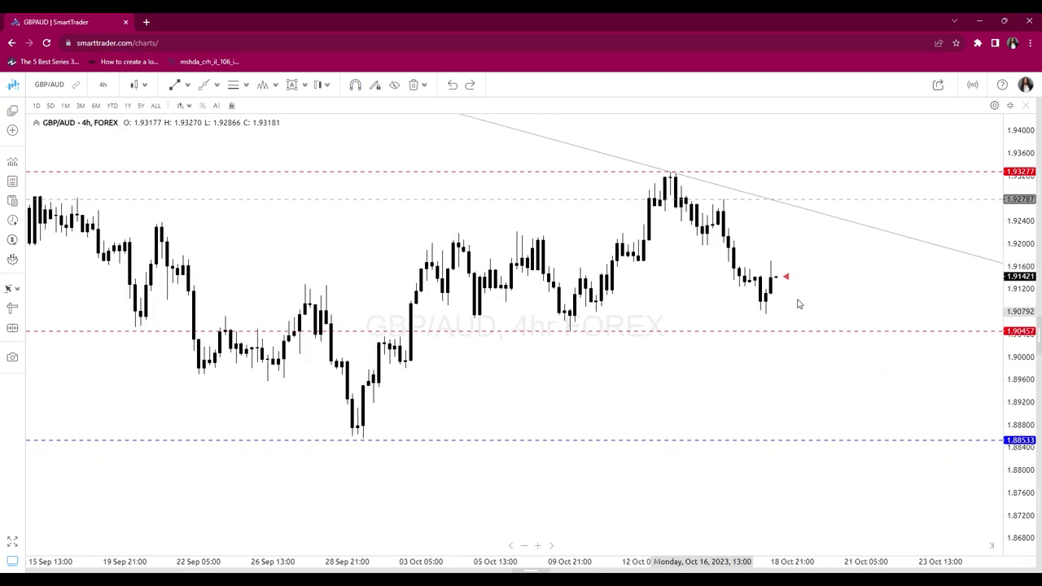
drag(830, 291, 791, 293)
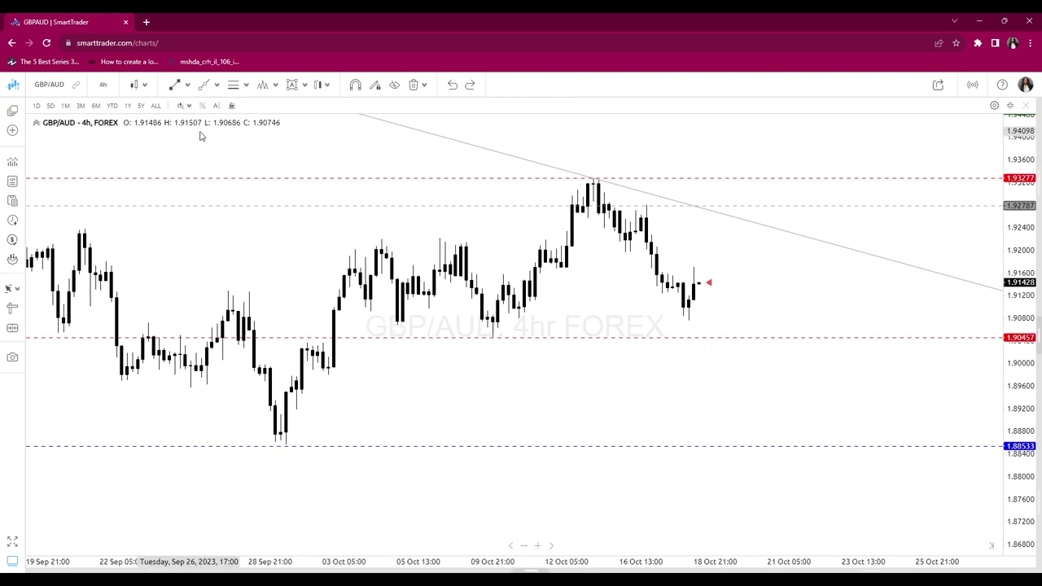
click(189, 86)
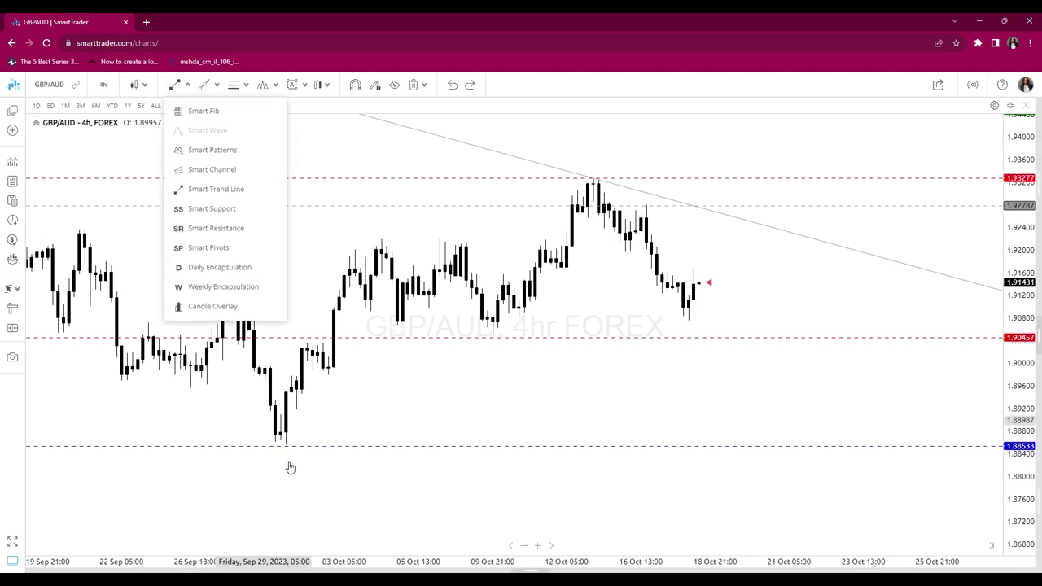
click(105, 86)
click(116, 299)
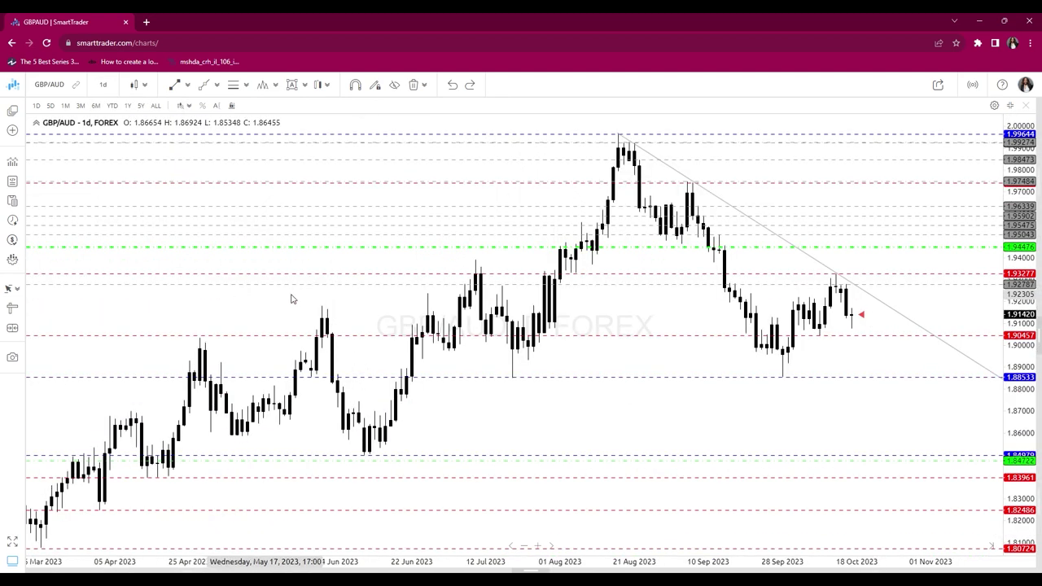
click(204, 86)
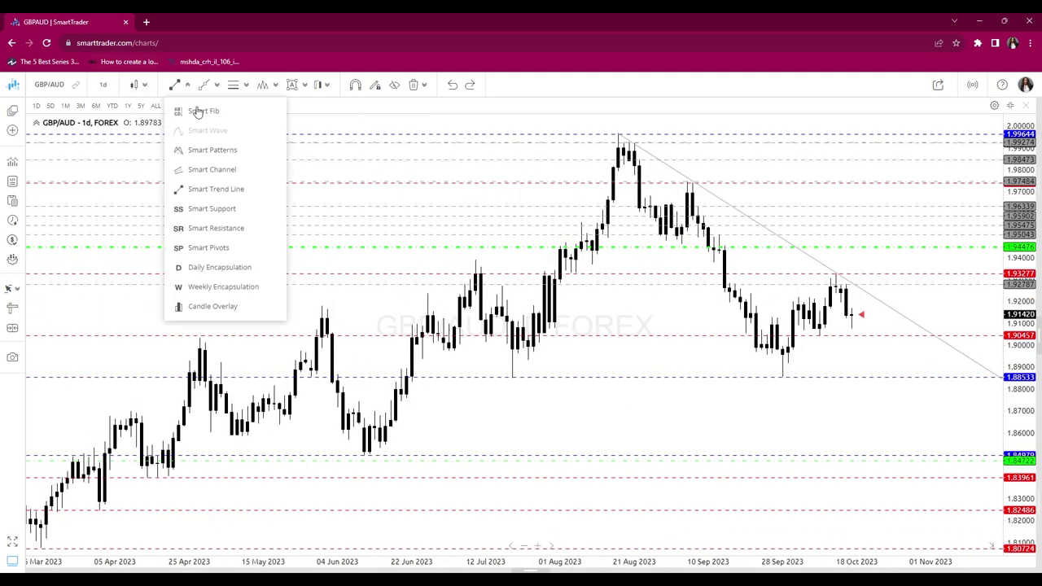
click(203, 111)
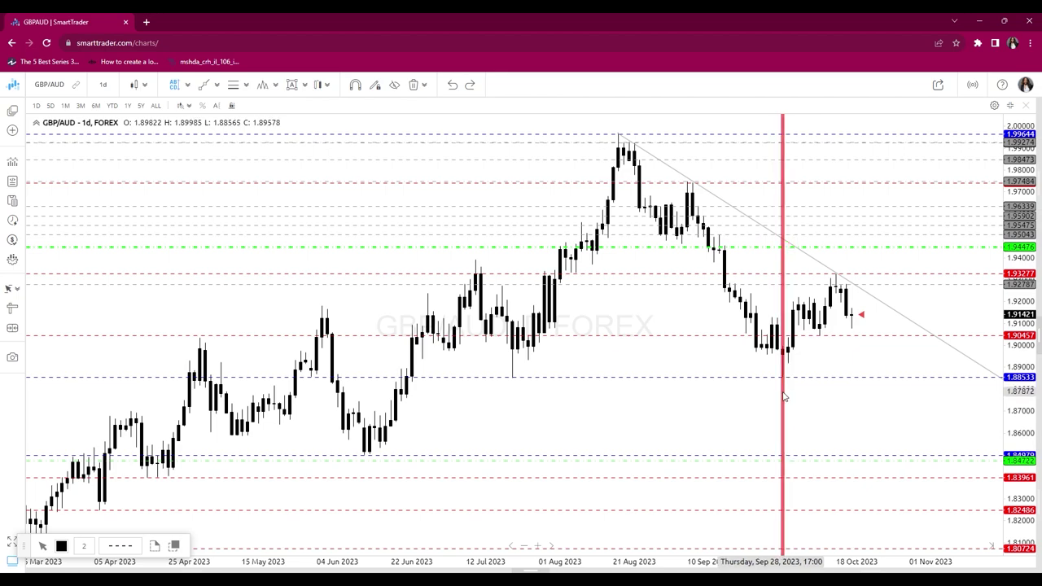
click(786, 398)
scroll(837, 414, up, 5)
drag(897, 366, 634, 394)
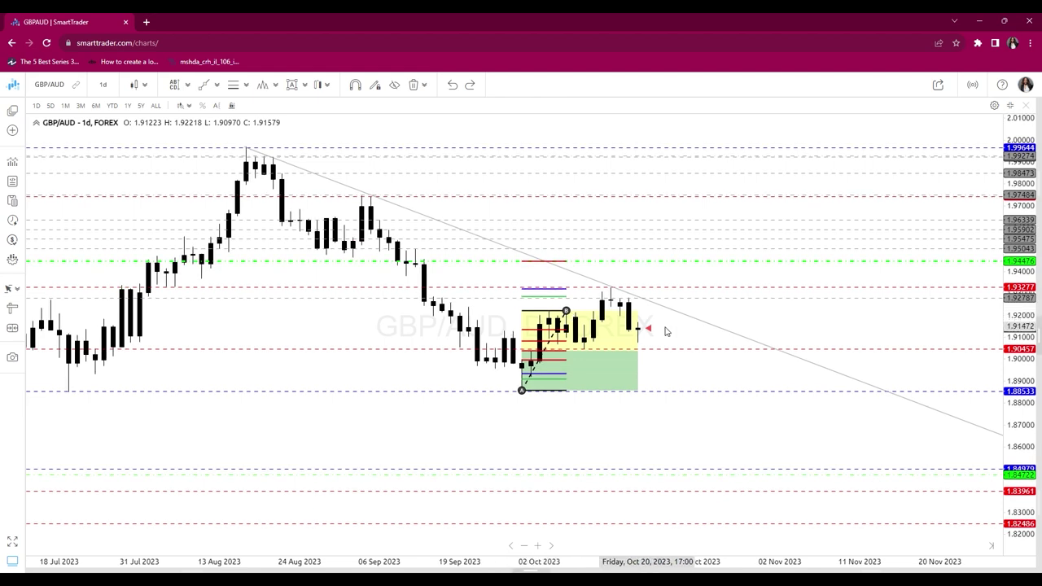
click(548, 335)
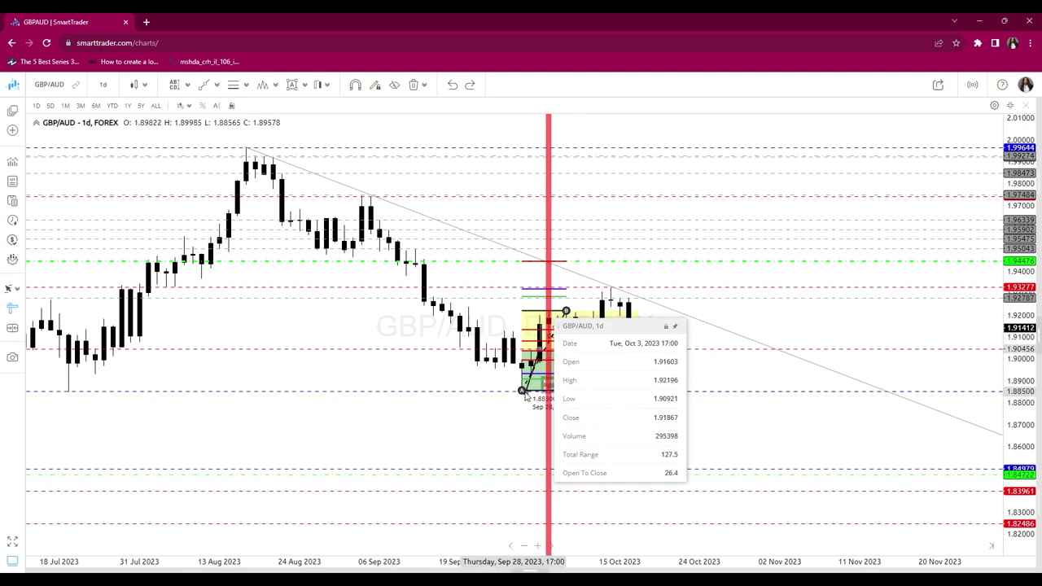
drag(518, 394, 387, 394)
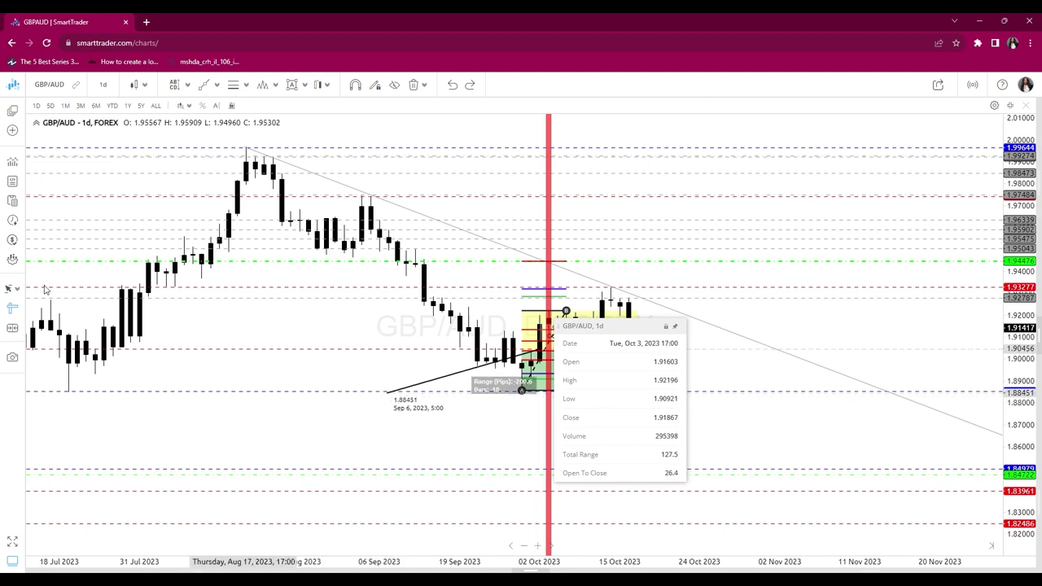
click(746, 367)
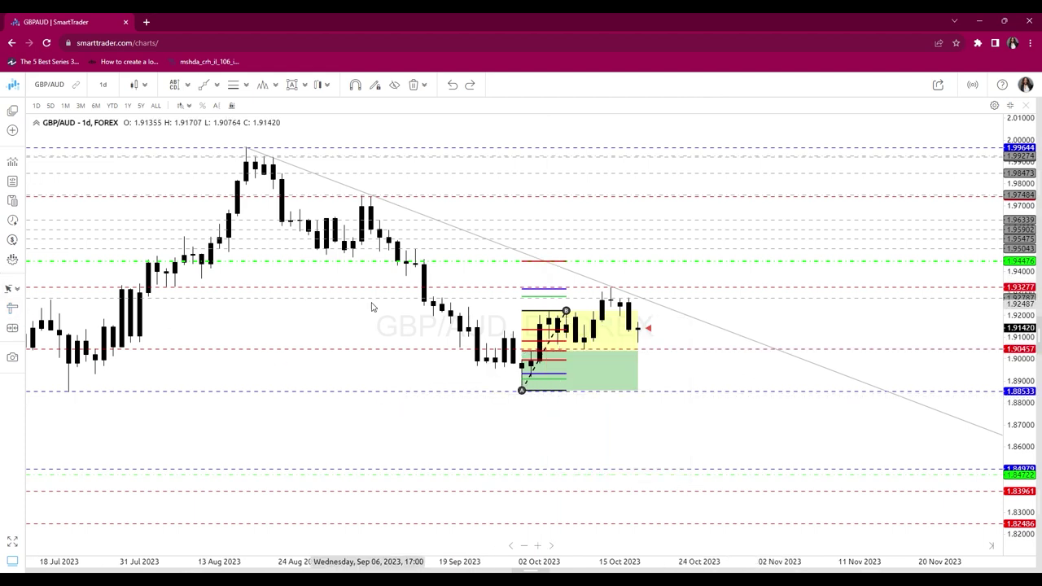
click(568, 312)
key(Delete)
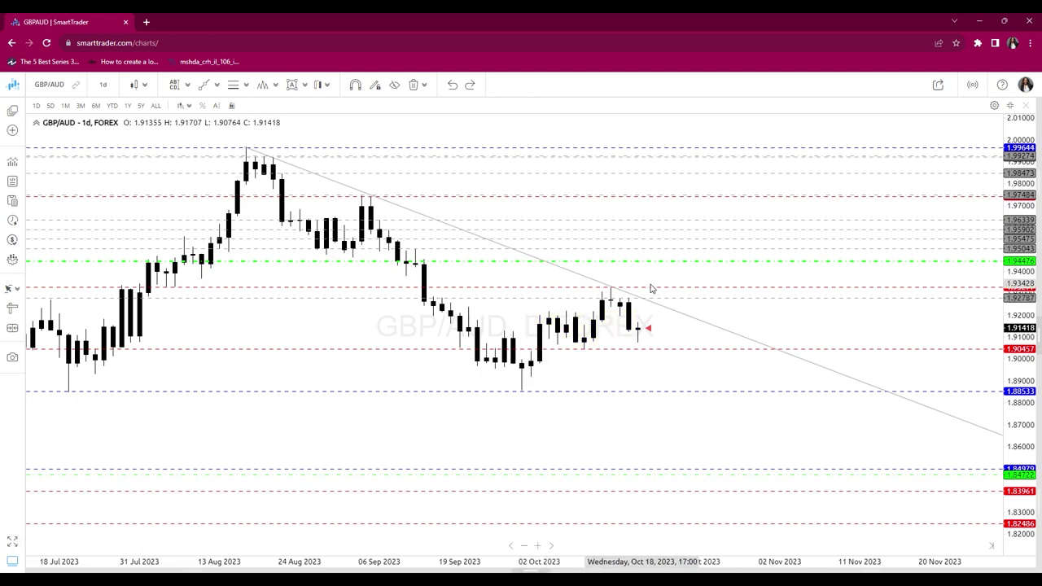
Switch GBP/AUD to 4-hour candles, then compress the price scale and pan the chart
click(105, 86)
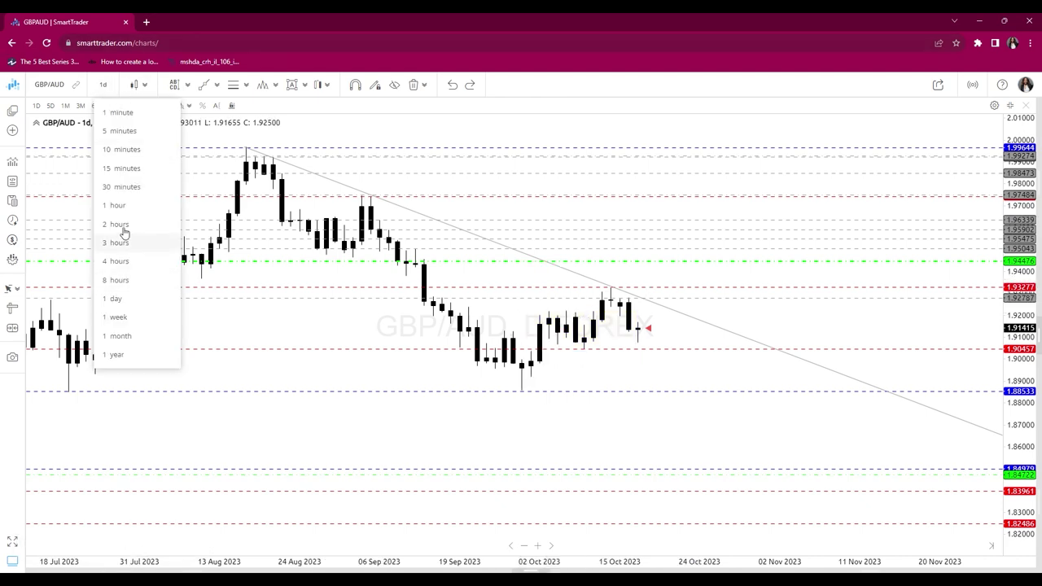
click(120, 261)
scroll(886, 255, down, 5)
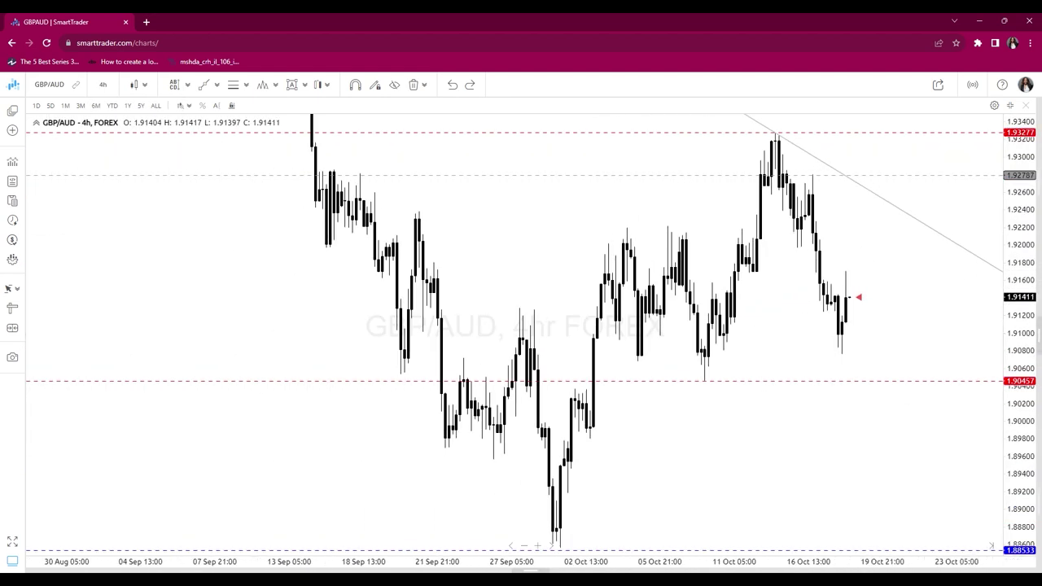
drag(1018, 255, 1018, 301)
drag(614, 439, 449, 379)
Place a Smart Fib anchored at the 29 Sep low
click(174, 85)
mouse_move(244, 341)
mouse_down()
mouse_move(279, 489)
mouse_move(392, 570)
mouse_move(368, 554)
mouse_move(376, 539)
mouse_up()
drag(379, 486, 386, 479)
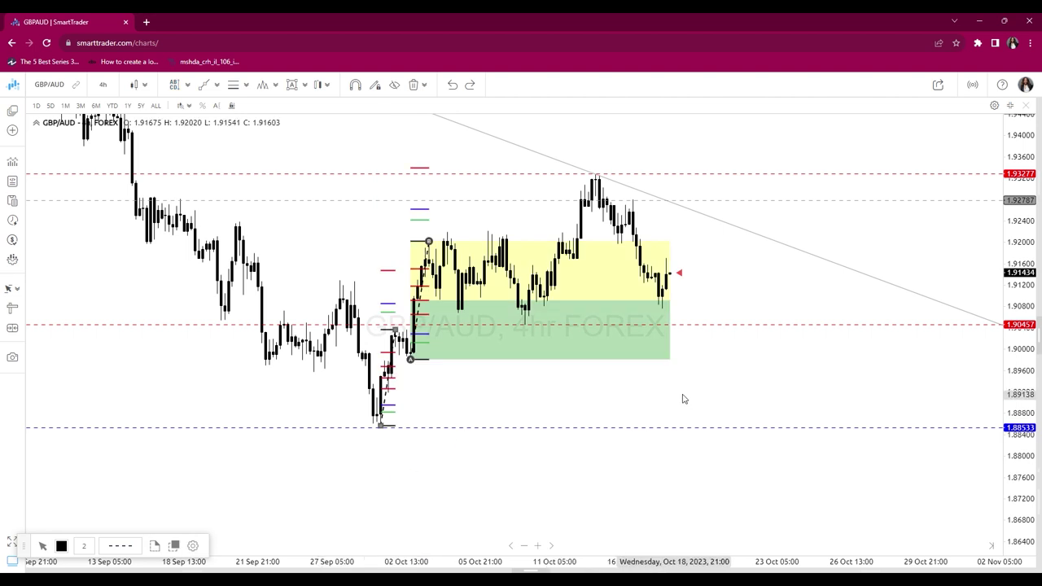
scroll(683, 399, up, 2)
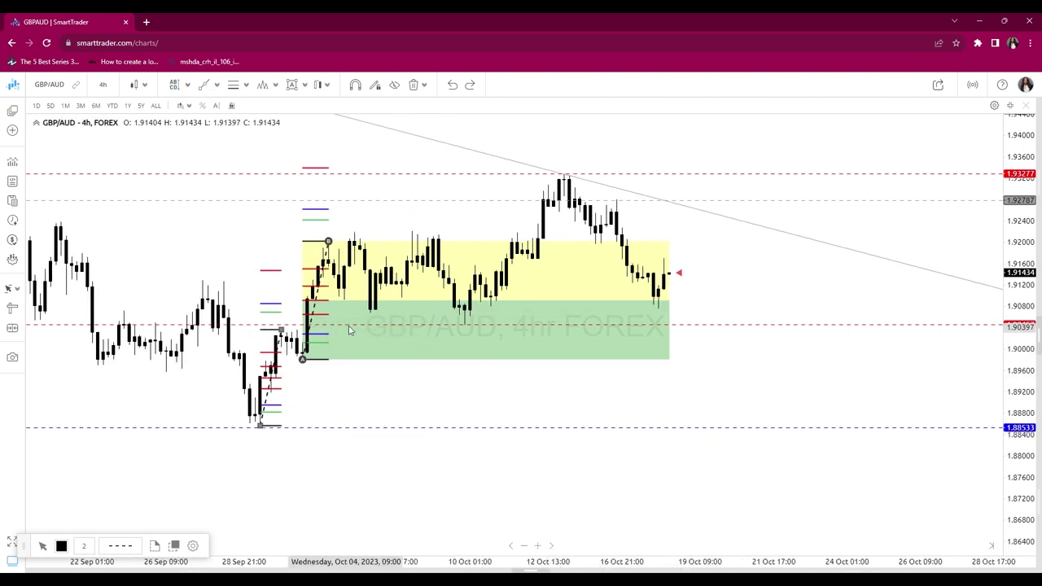
scroll(312, 324, up, 1)
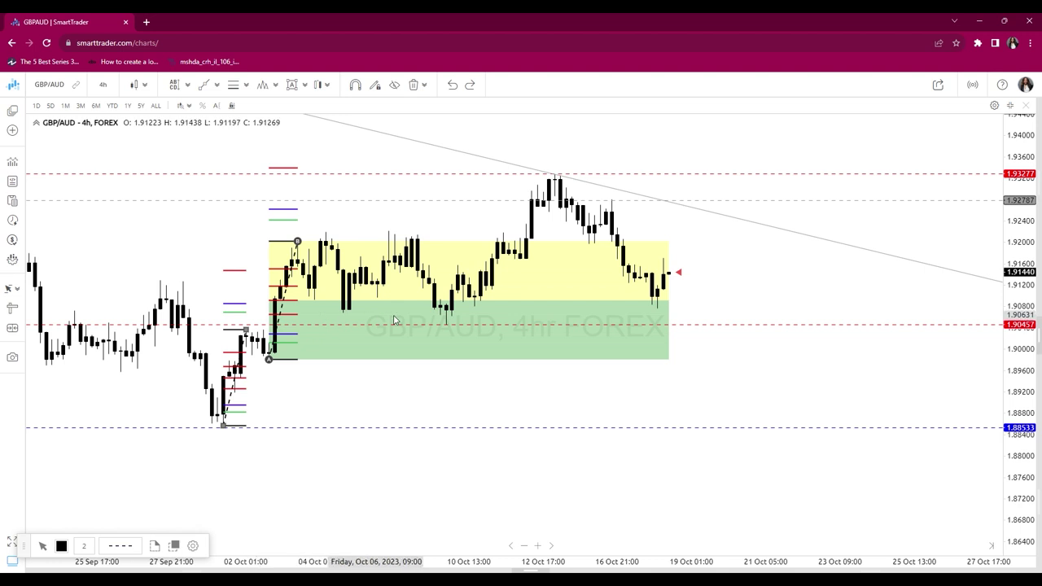
Draw a thin rectangle over the 1.905–1.908 band to 25 Oct, with light green outline and fill
click(217, 88)
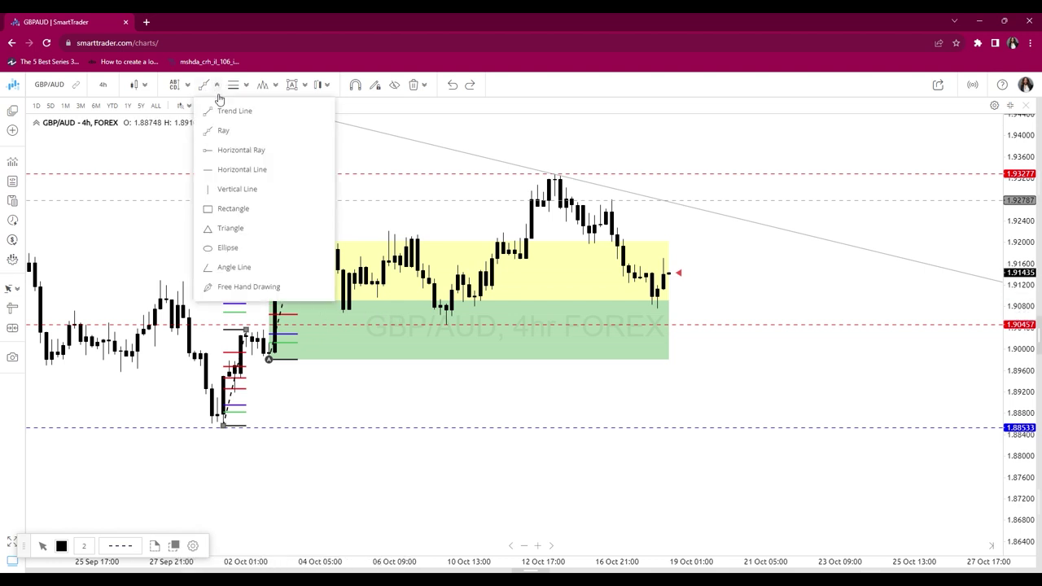
click(246, 212)
mouse_move(269, 312)
mouse_down()
mouse_move(891, 315)
mouse_move(897, 325)
mouse_up()
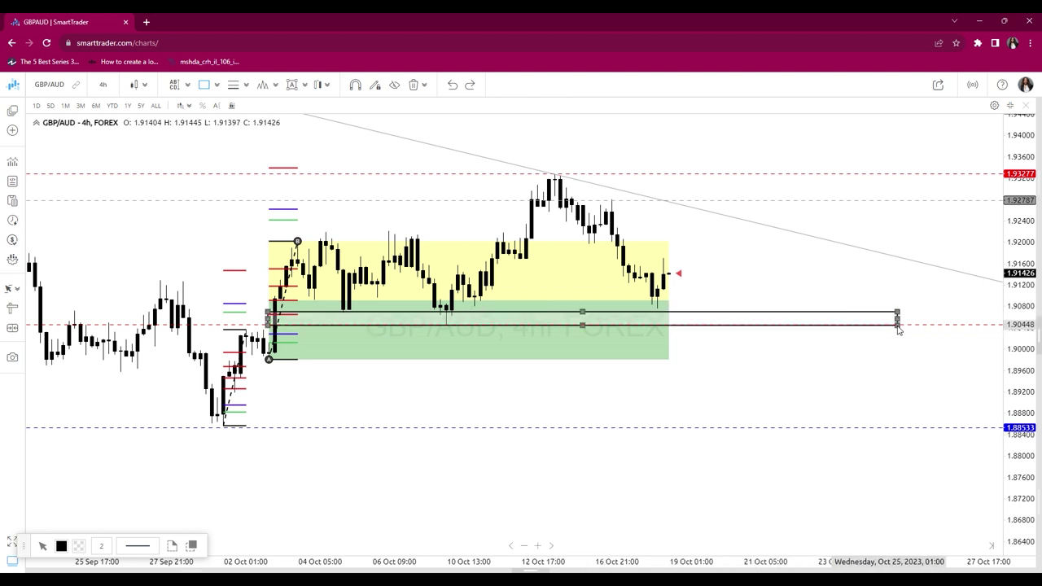
click(61, 546)
click(100, 453)
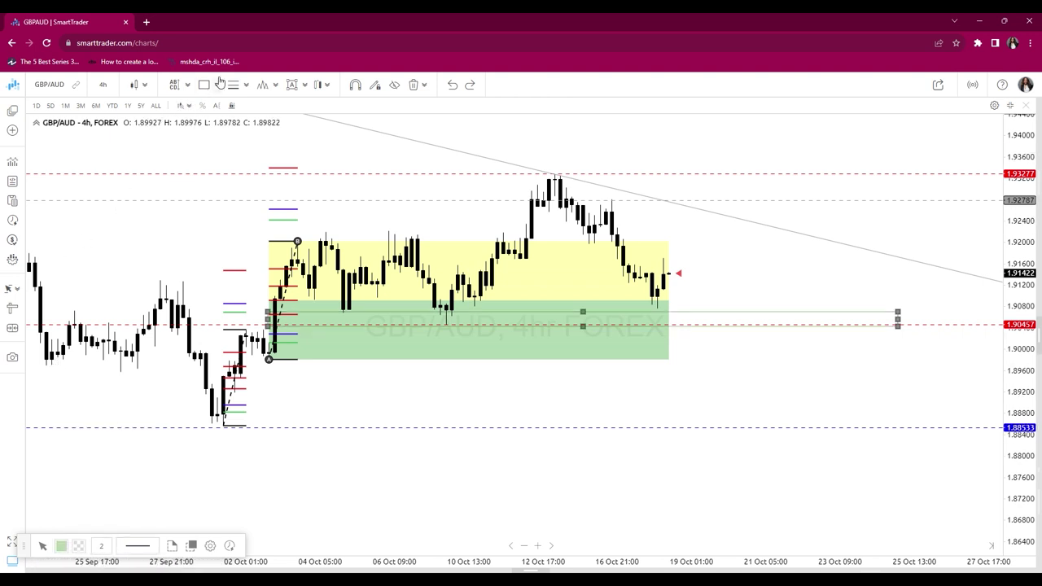
click(88, 546)
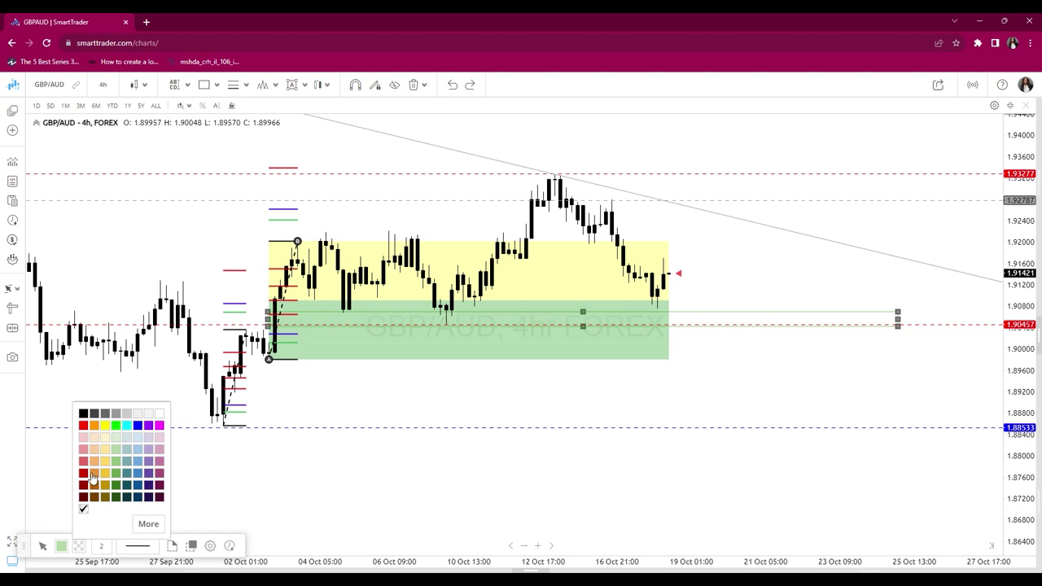
click(610, 438)
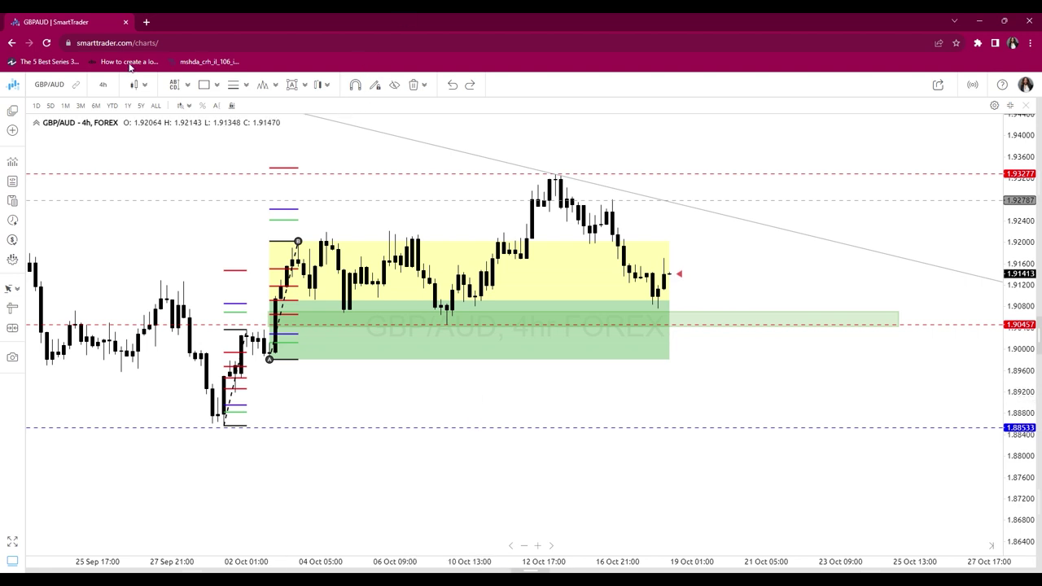
click(218, 85)
click(227, 130)
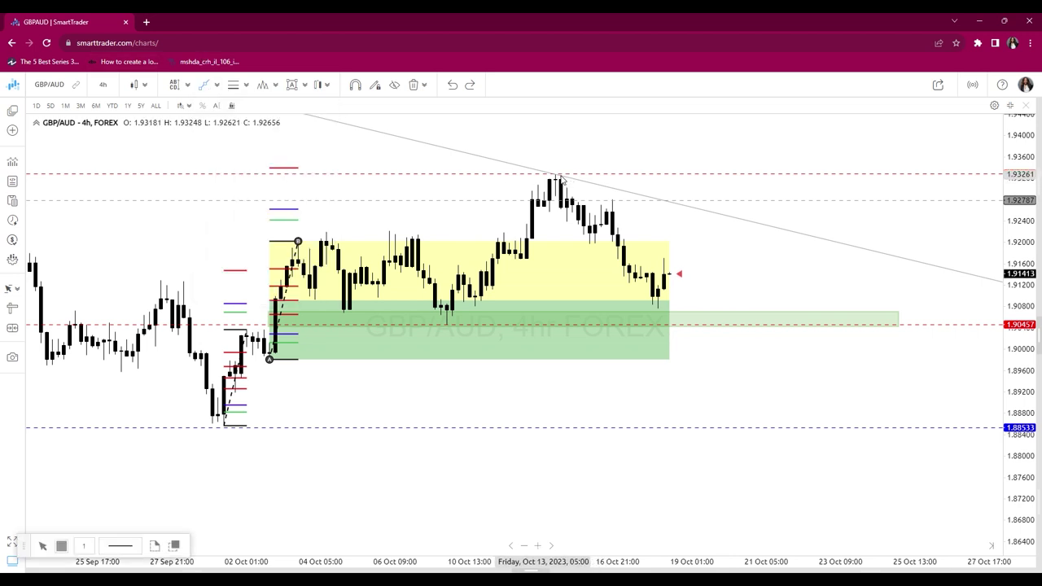
Draw a steeper descending ray from the 12 Oct peak through the 17 Oct lower high
click(560, 176)
click(640, 214)
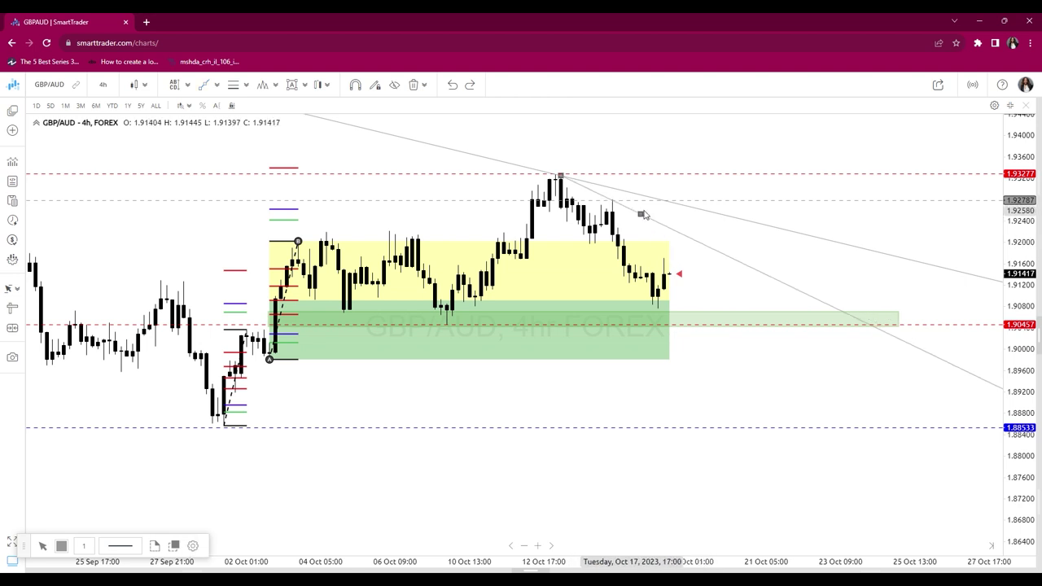
drag(644, 219, 654, 223)
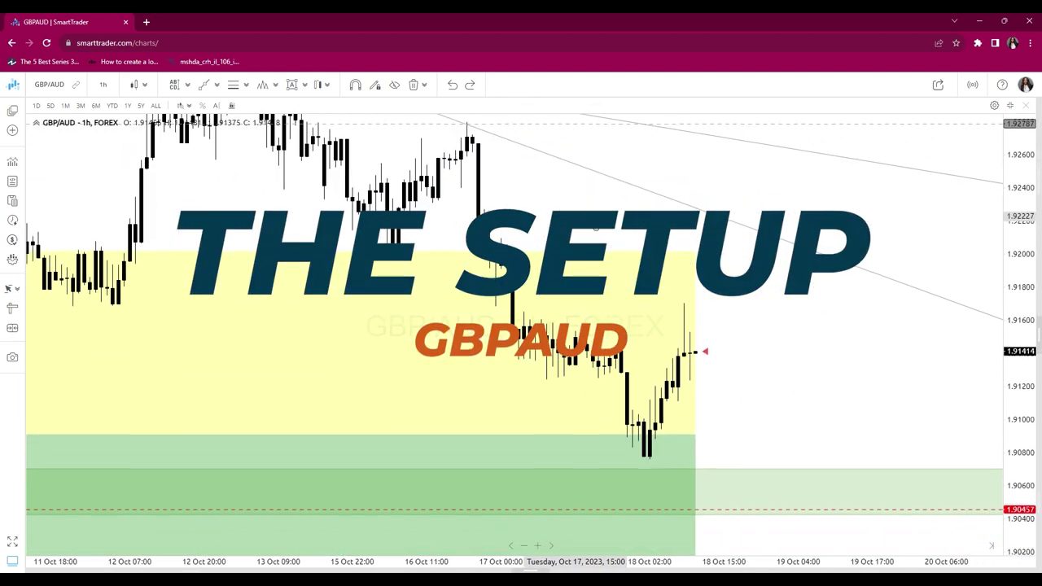
Tilt the steeper ray slightly up and add a trend line from the Oct 16 high
click(625, 233)
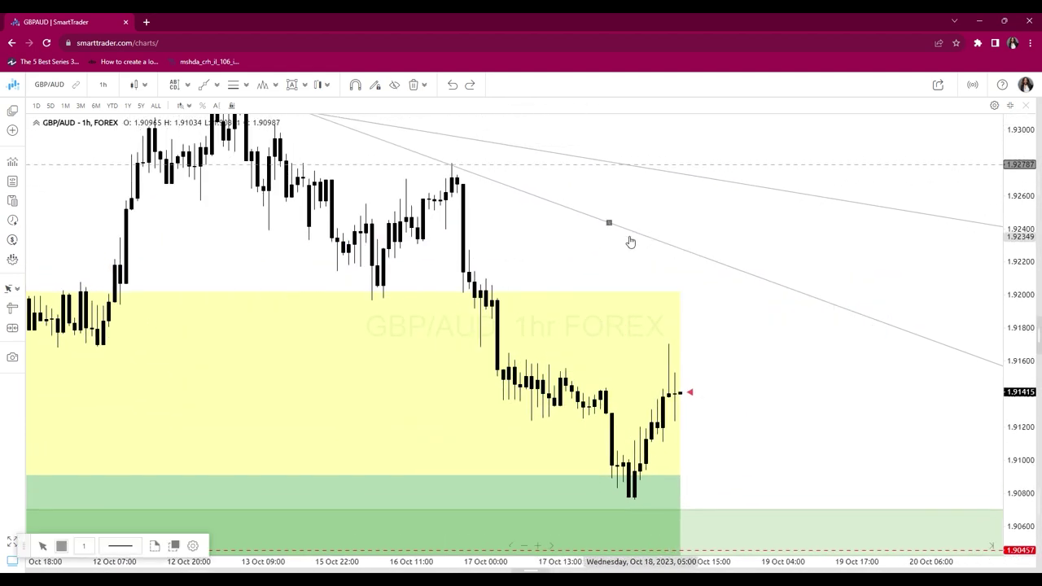
drag(611, 228, 618, 226)
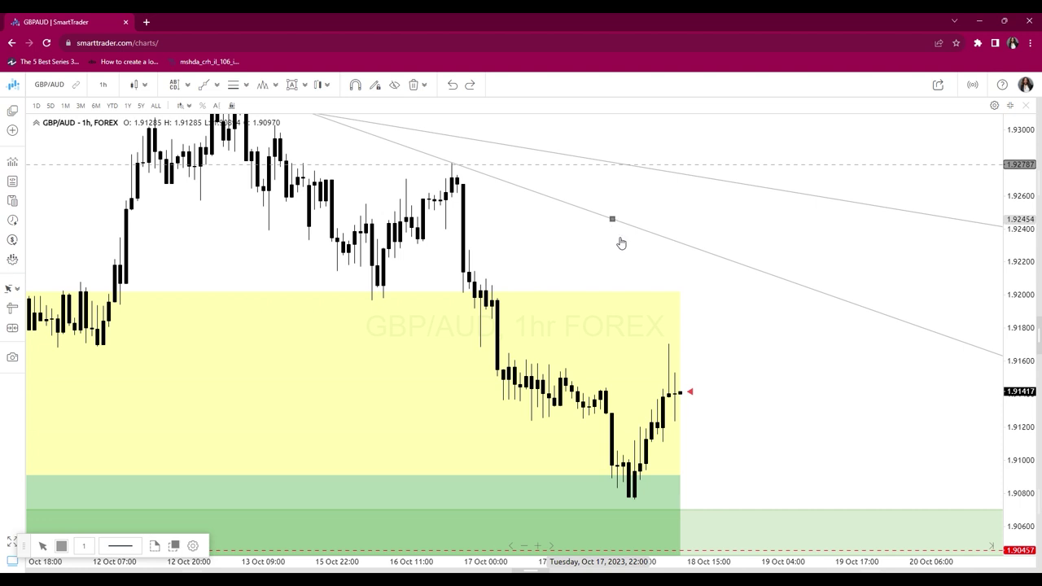
click(210, 86)
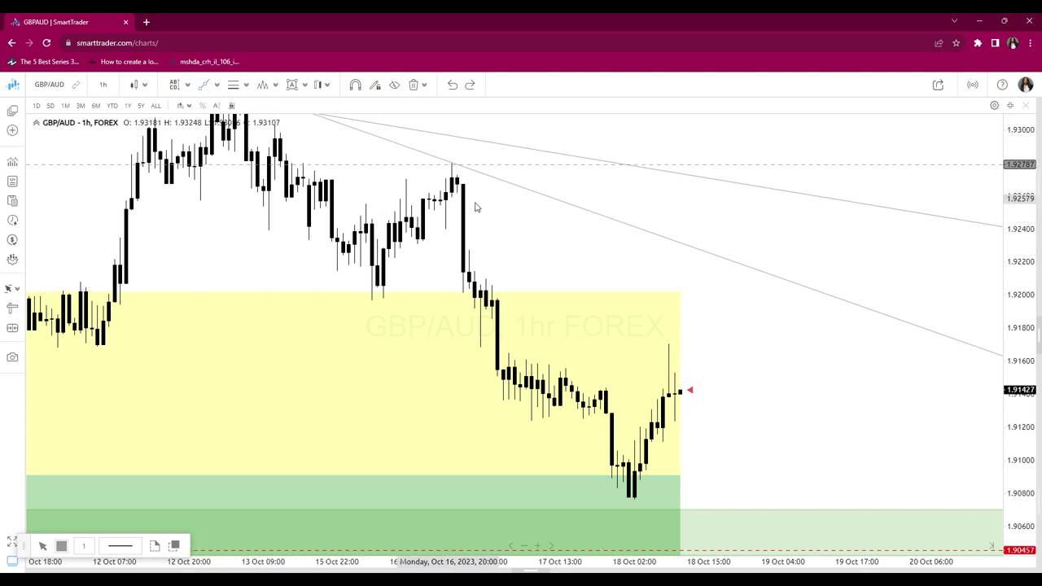
click(452, 164)
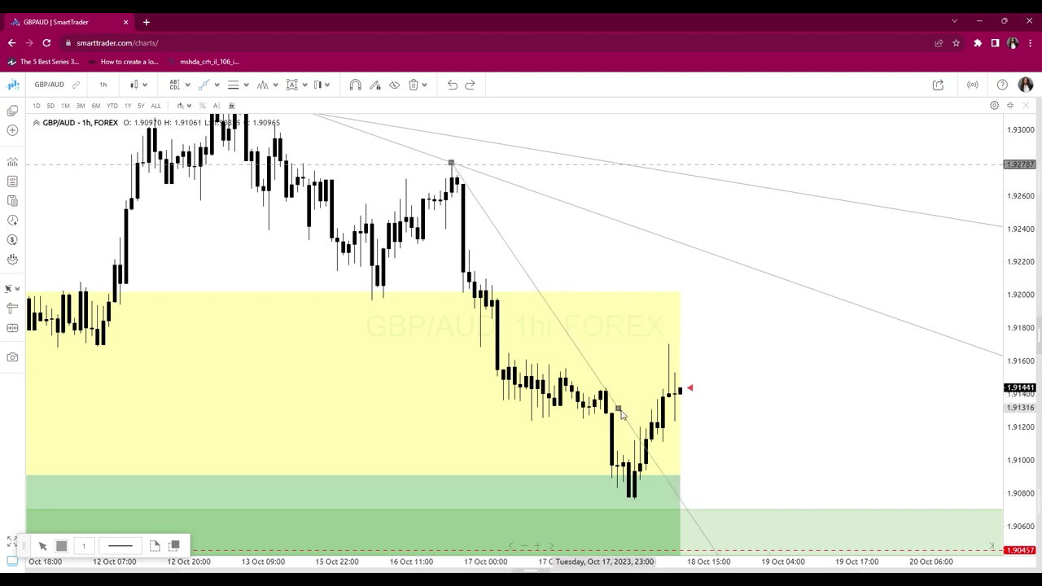
scroll(789, 423, down, 5)
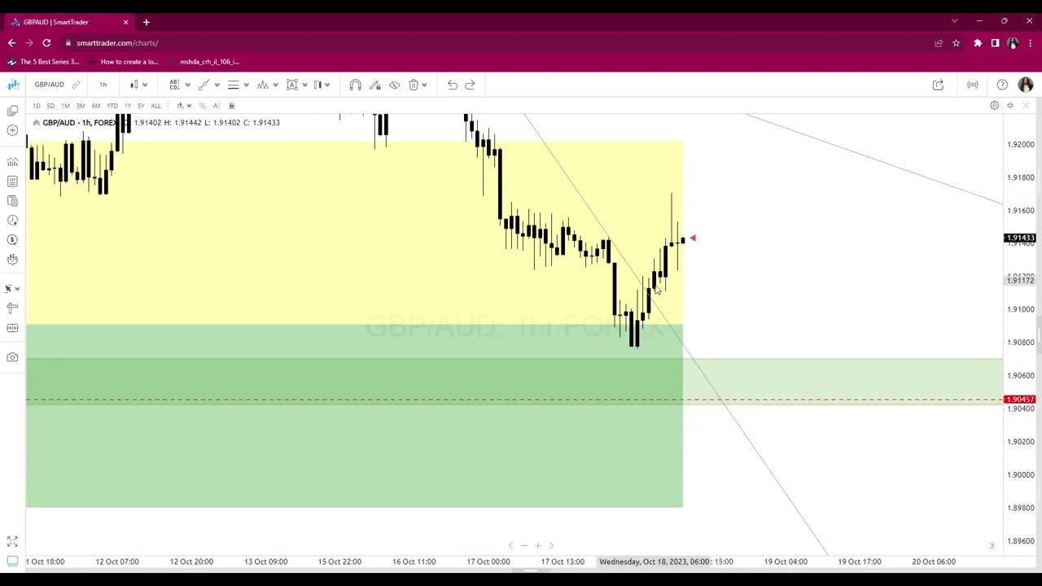
drag(1018, 228, 1017, 269)
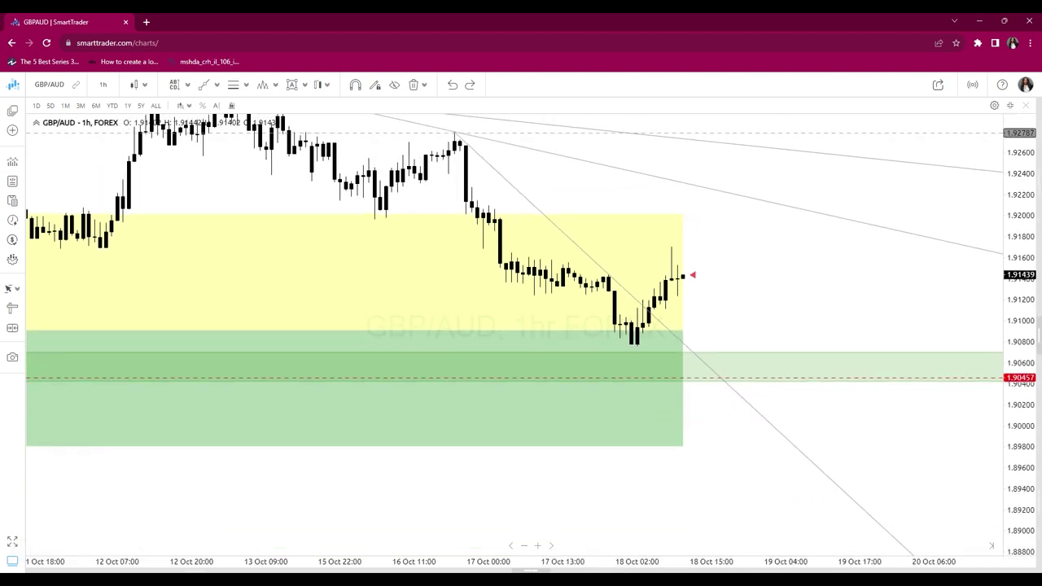
scroll(512, 233, down, 5)
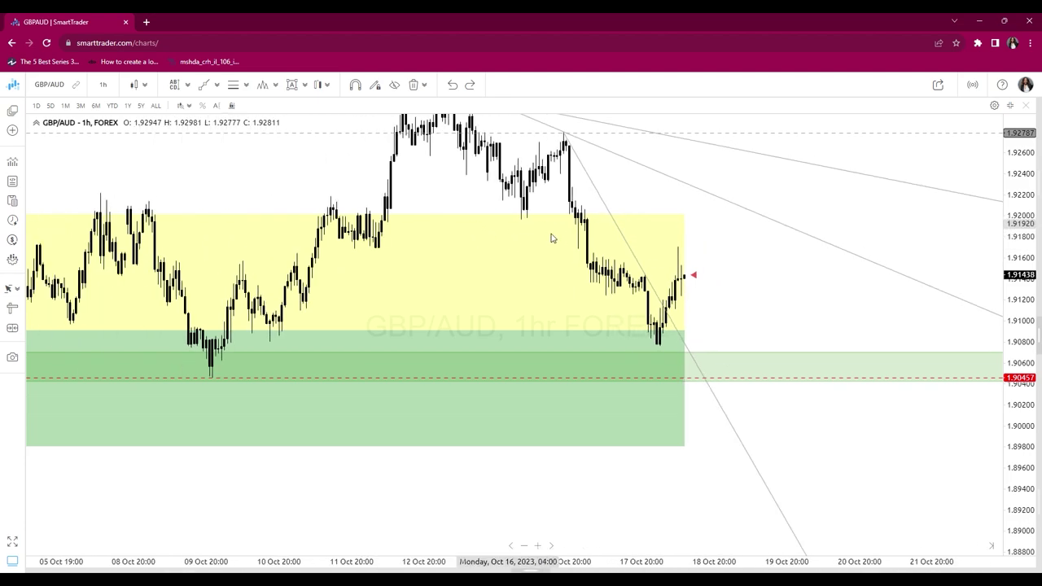
Draw a Fibonacci retracement from the 1.90773 low to the 1.91713 high, projecting 1.618 at 1.92292
click(188, 85)
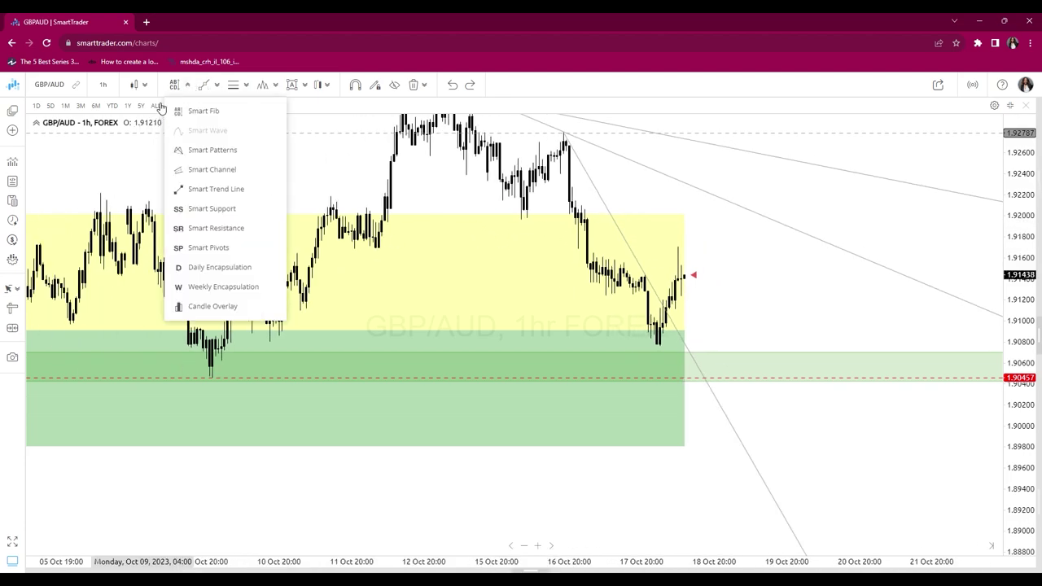
click(236, 112)
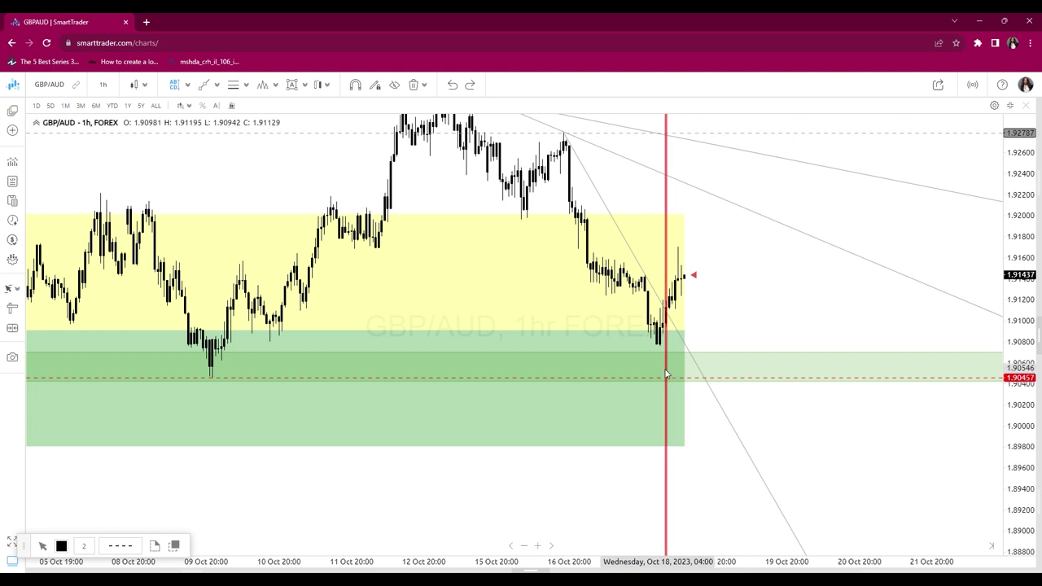
key(Escape)
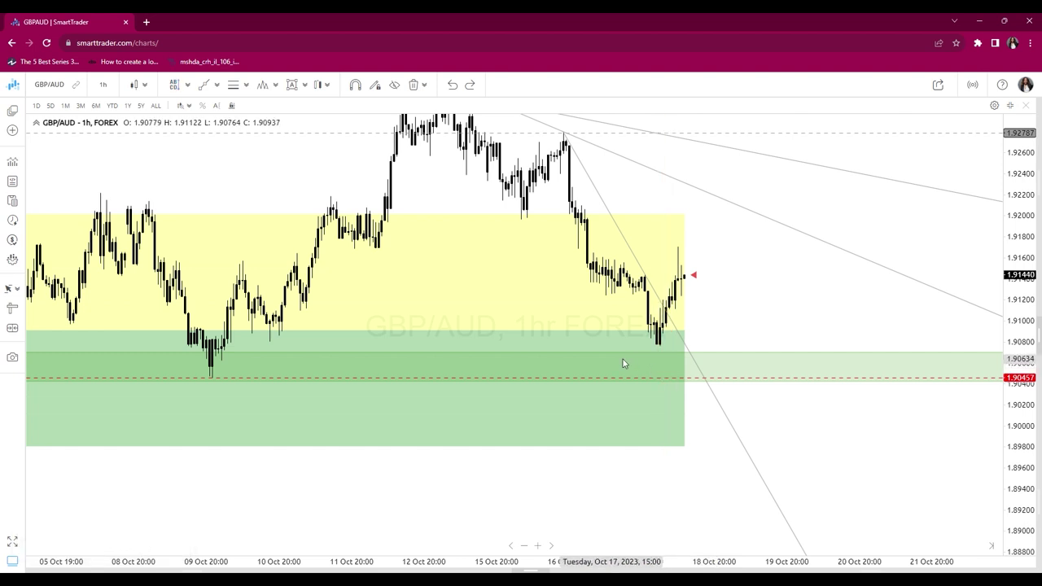
click(174, 85)
key(Escape)
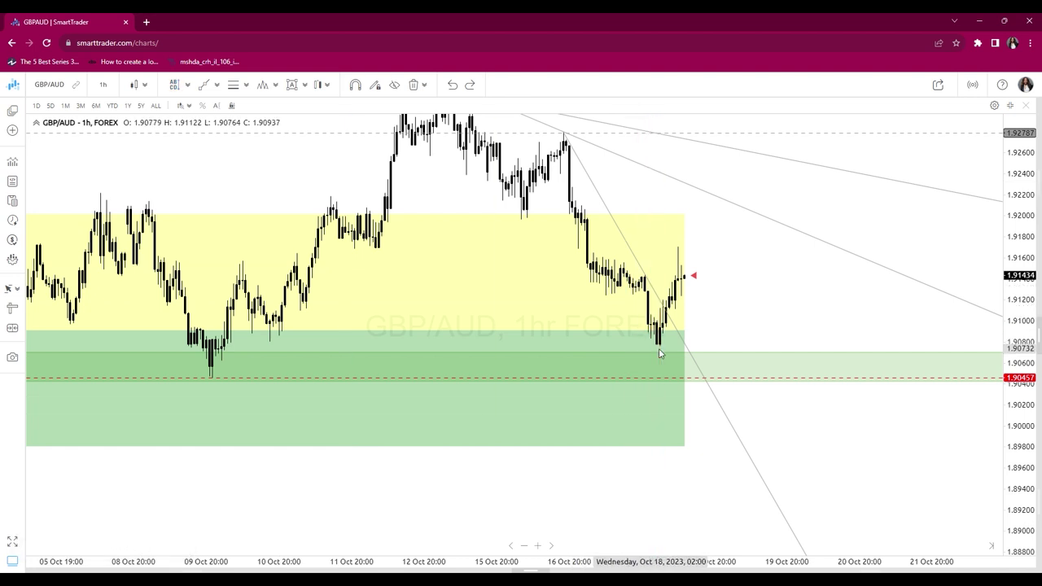
scroll(657, 356, up, 2)
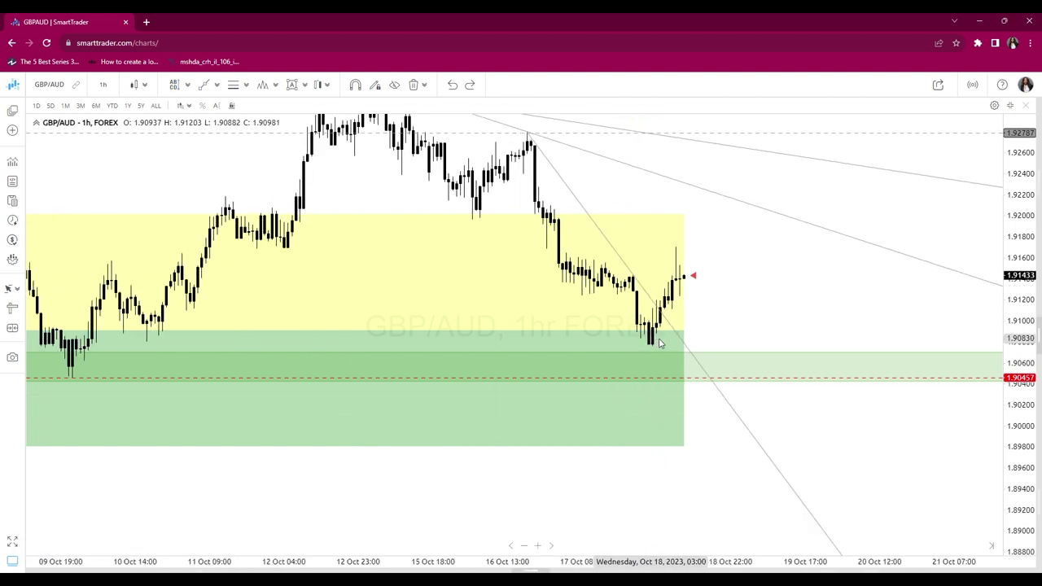
click(232, 85)
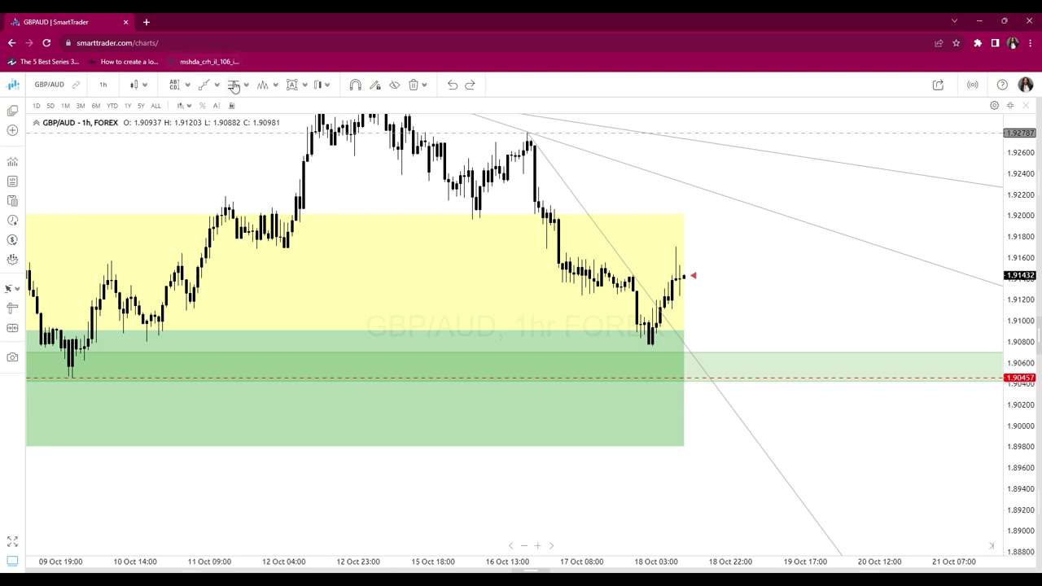
click(651, 345)
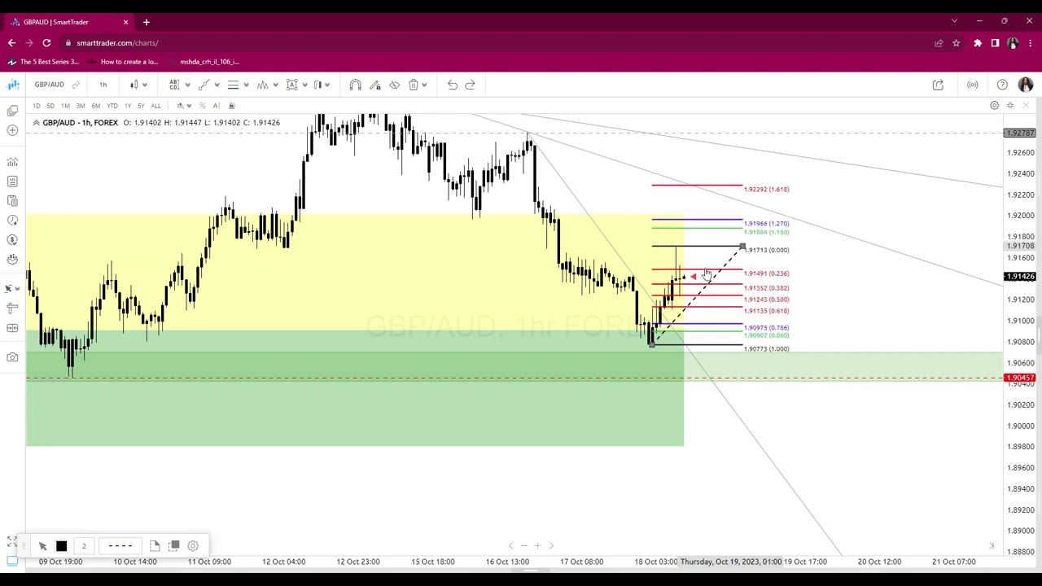
click(218, 86)
click(293, 209)
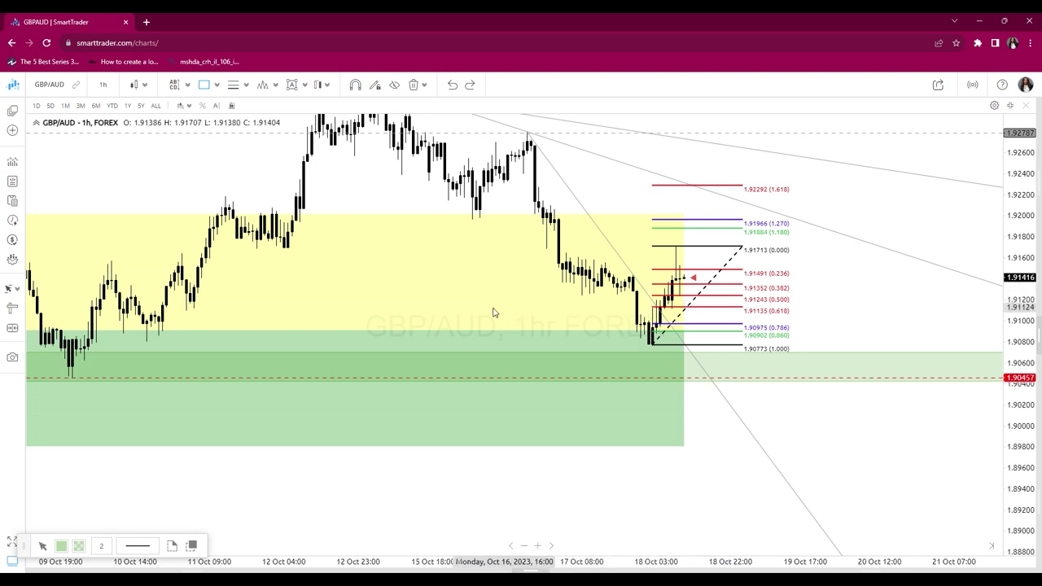
Draw a thin green zone across 1.911 at the 0.618 level and nudge it up
drag(481, 310, 946, 317)
drag(821, 315, 823, 314)
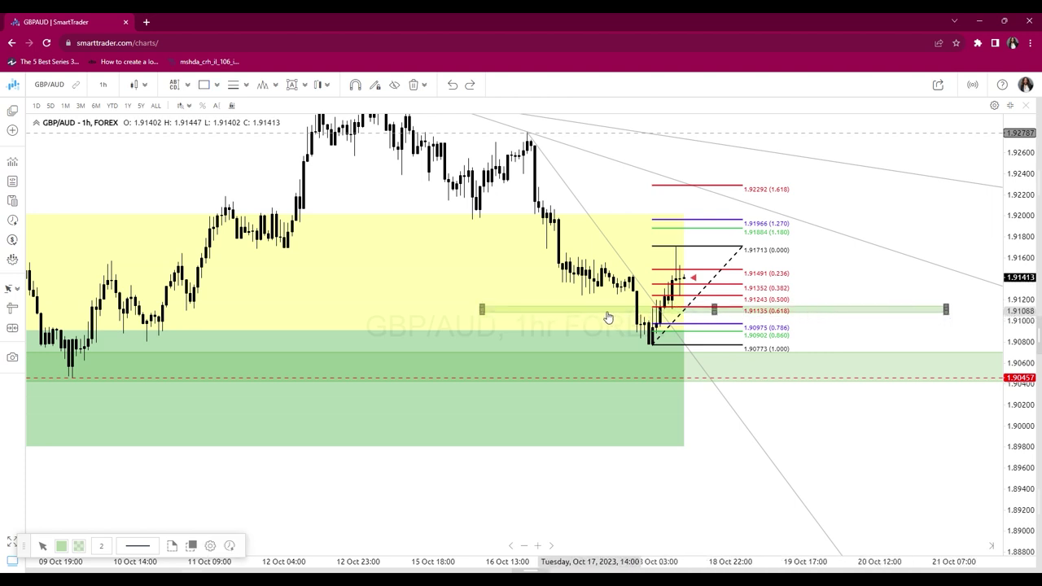
click(218, 86)
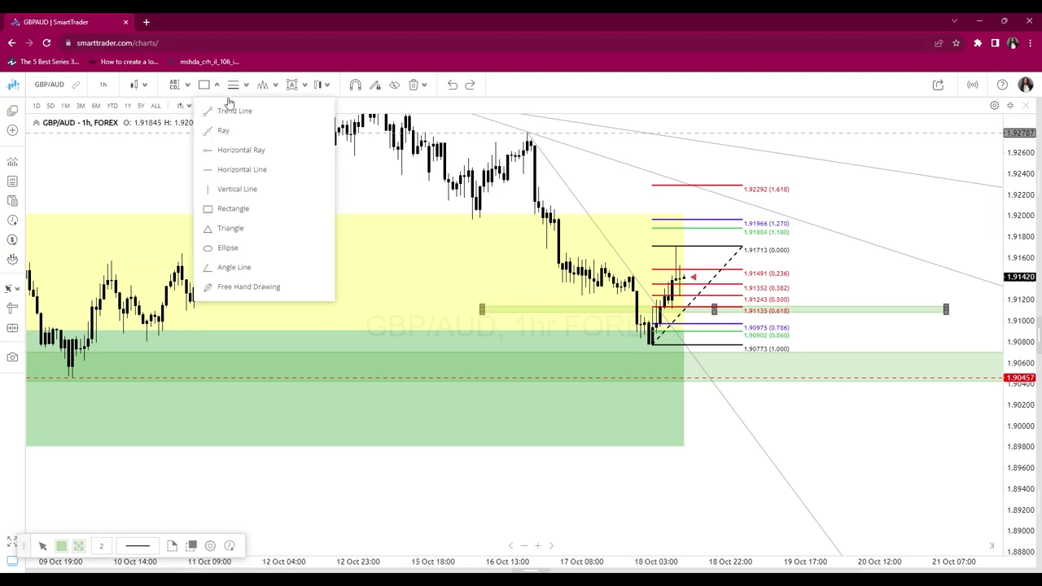
click(234, 113)
Draw an orange path from the latest price down to the zone, then up past 1.92292
click(706, 282)
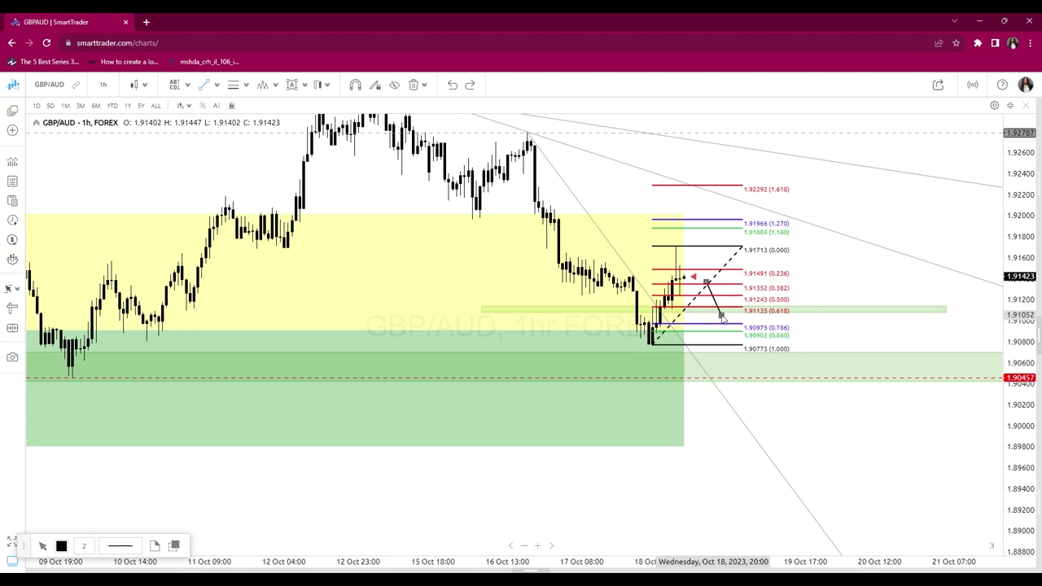
click(714, 311)
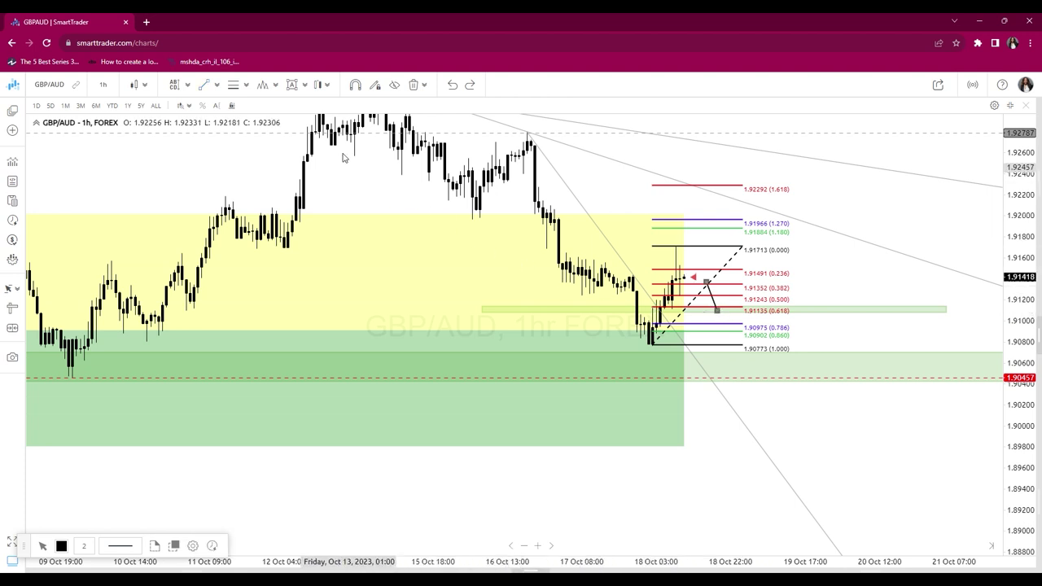
click(61, 546)
click(76, 424)
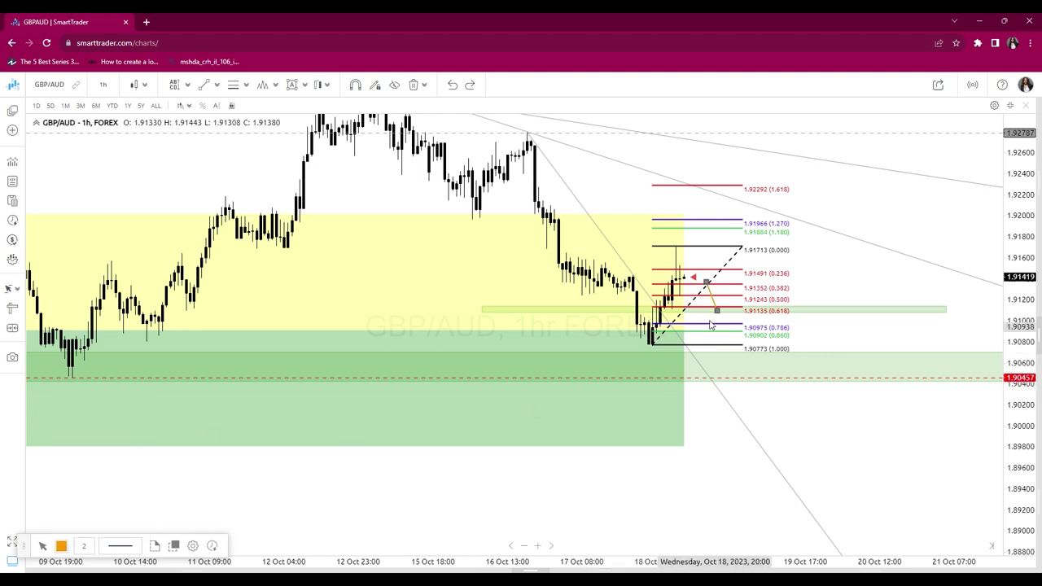
click(731, 319)
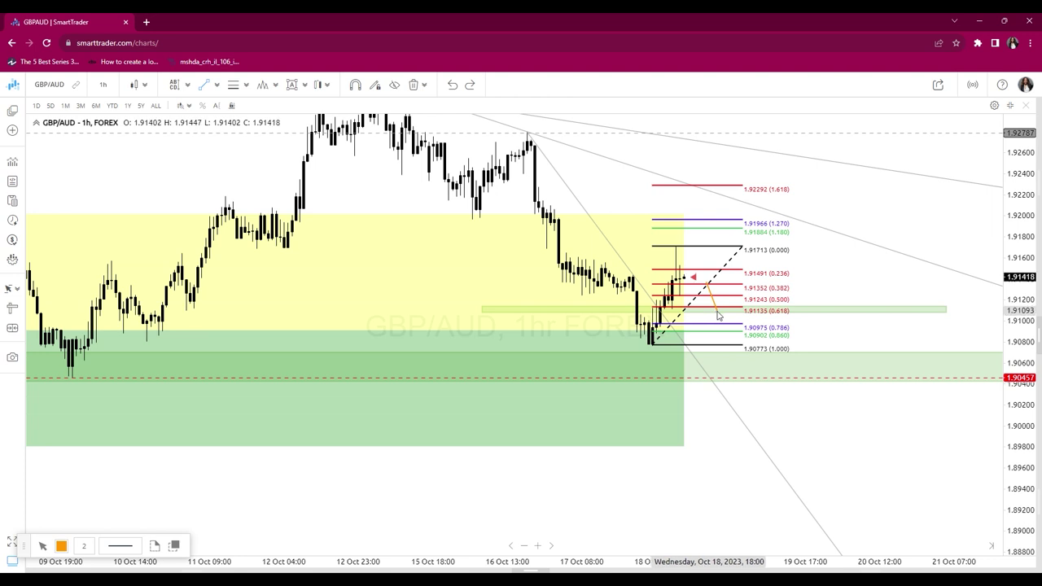
click(717, 312)
click(811, 117)
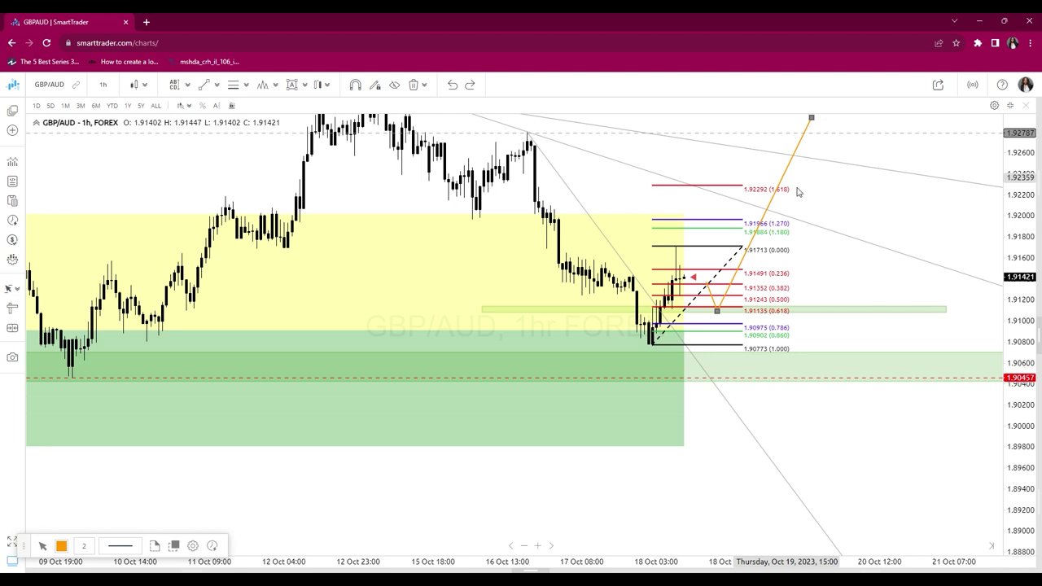
click(840, 203)
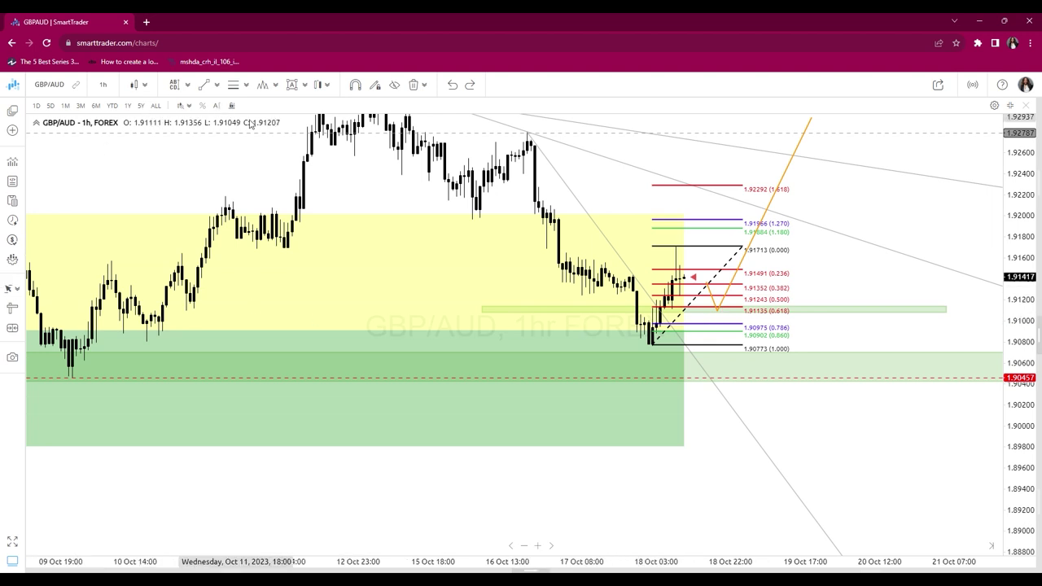
Draw a zone box below the 0.618 level down to 1.90359 and measure it at -73.3 pips
drag(868, 274, 739, 288)
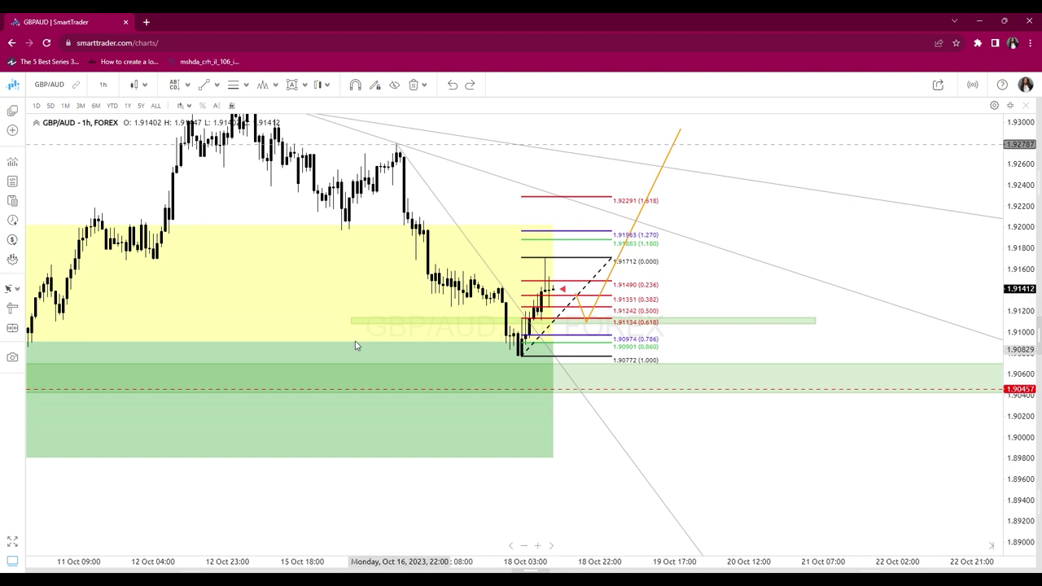
click(217, 86)
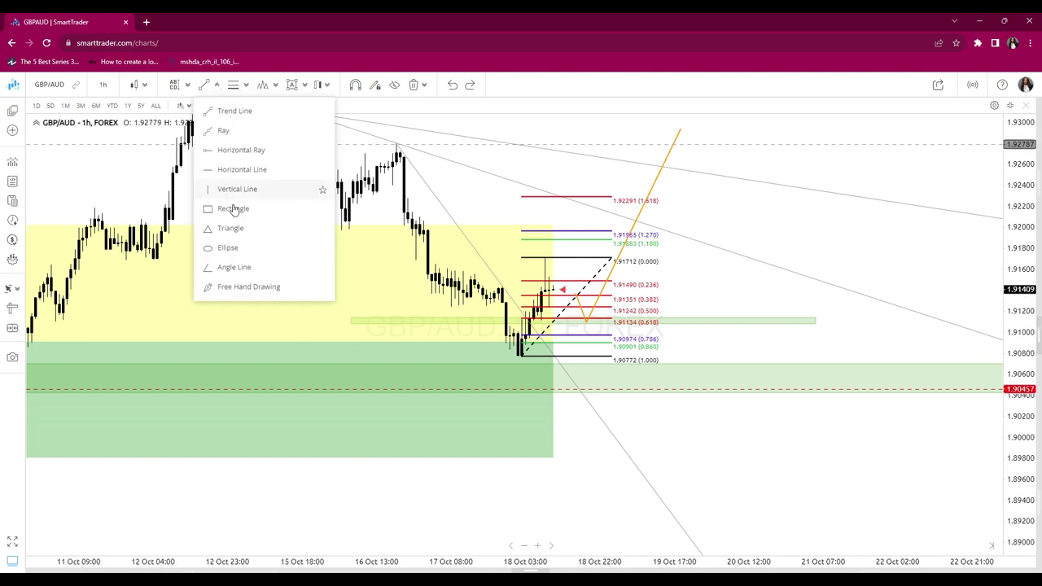
click(236, 208)
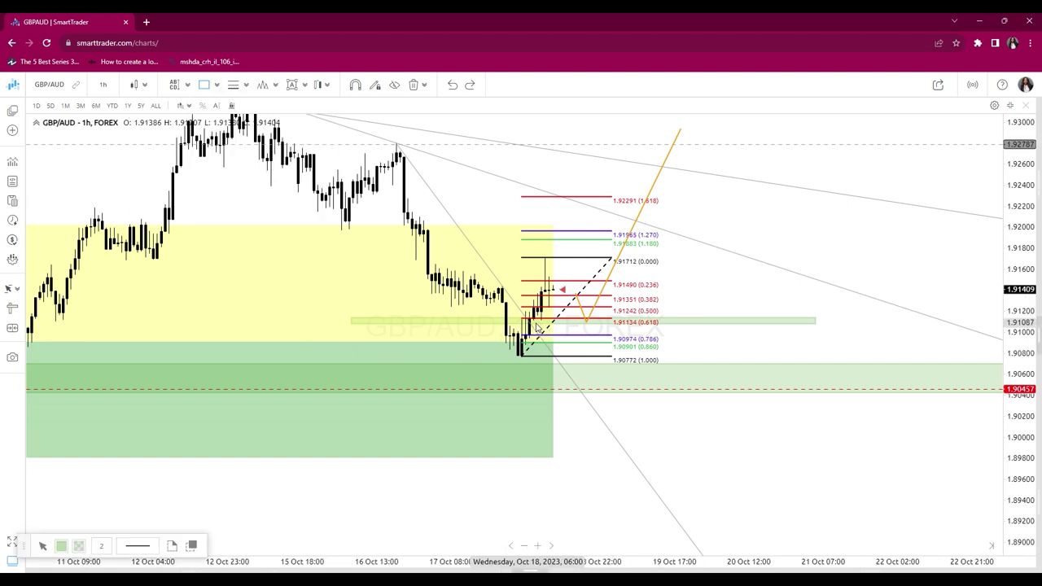
mouse_move(535, 323)
mouse_down()
mouse_move(839, 348)
mouse_move(857, 400)
mouse_up()
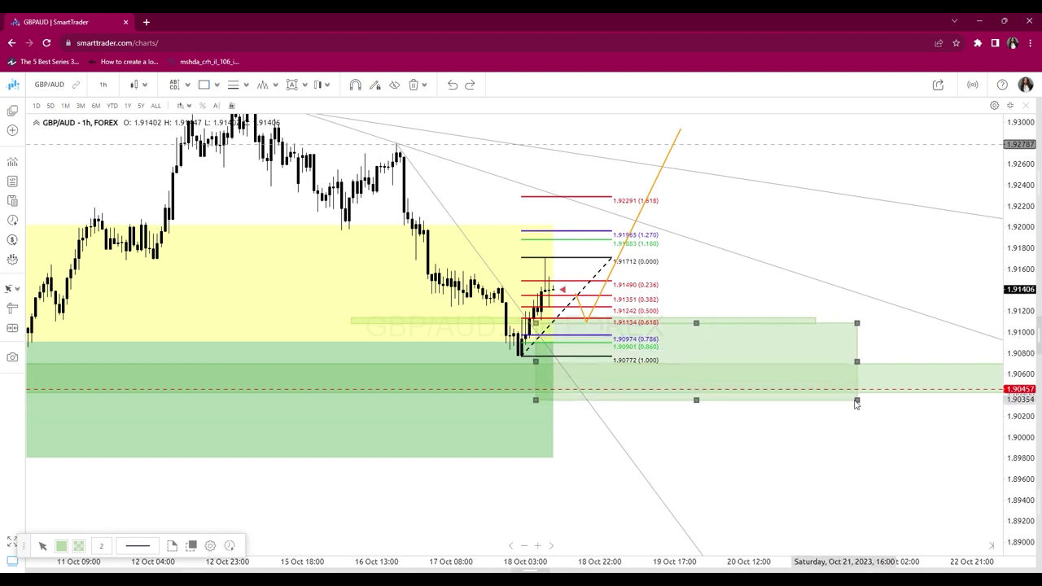
click(11, 310)
click(562, 323)
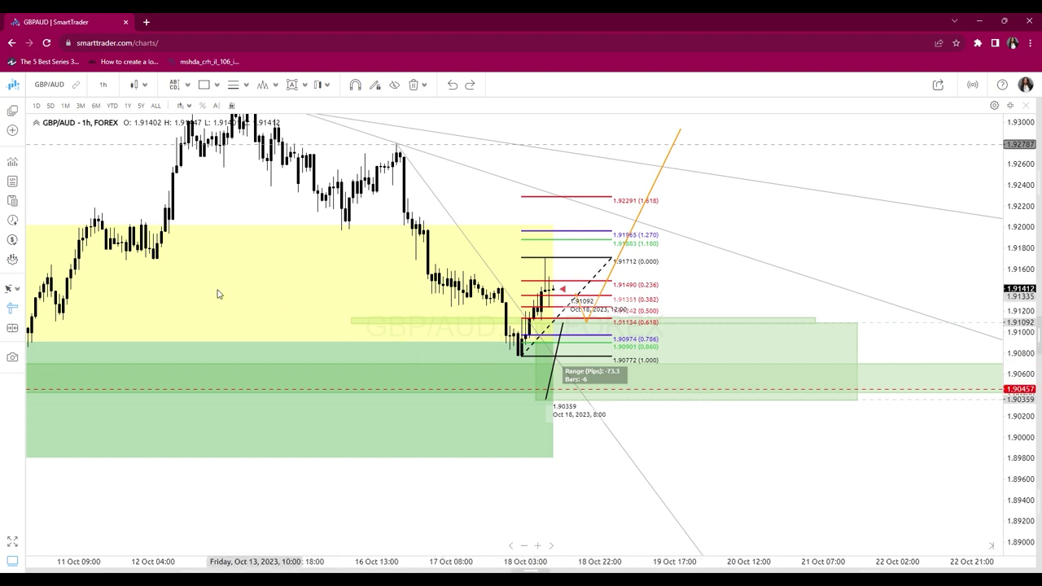
Clear the pip measurement and make the zone box's border and fill red
click(855, 355)
click(855, 349)
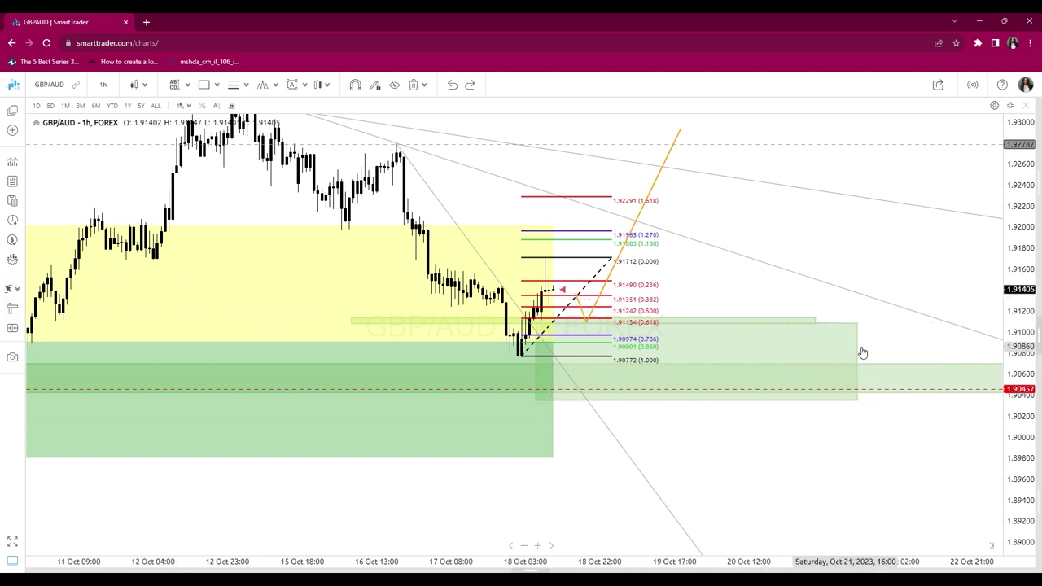
click(860, 354)
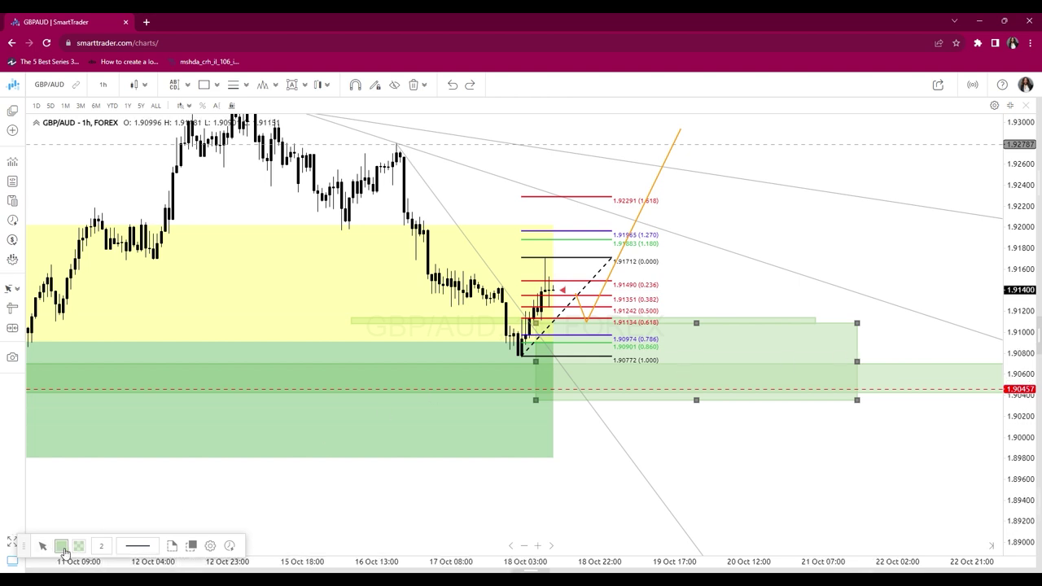
click(61, 546)
click(66, 425)
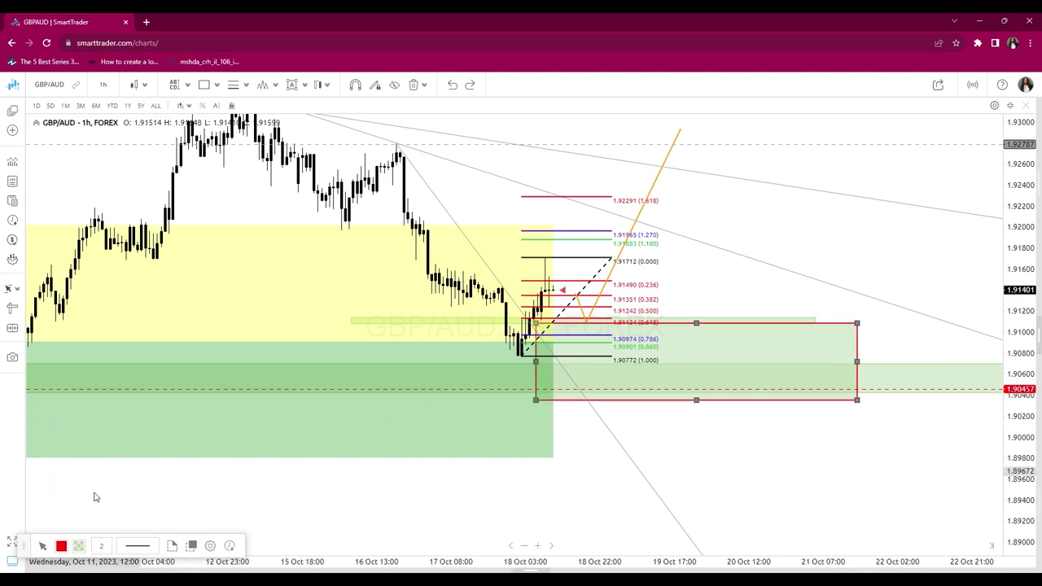
click(79, 546)
click(84, 426)
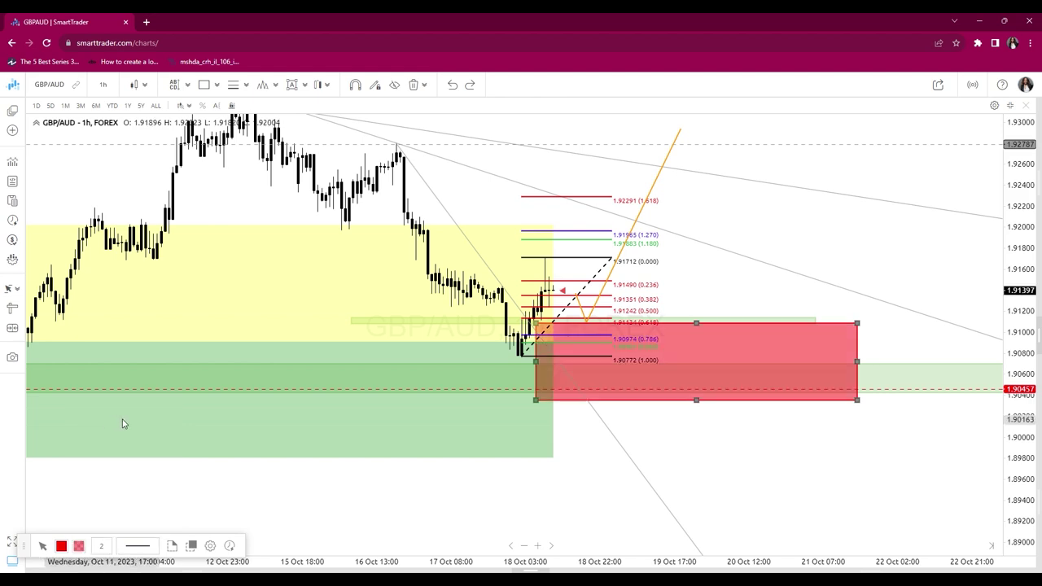
click(682, 293)
Zoom out and drag the red stop-loss box's right edge to end near 23 Oct
scroll(807, 293, down, 5)
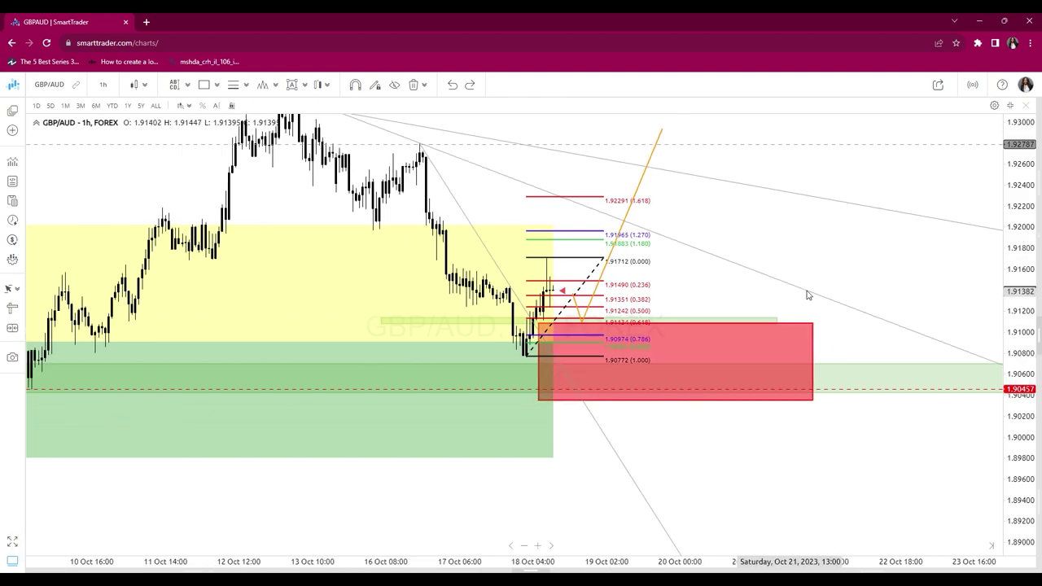
click(708, 363)
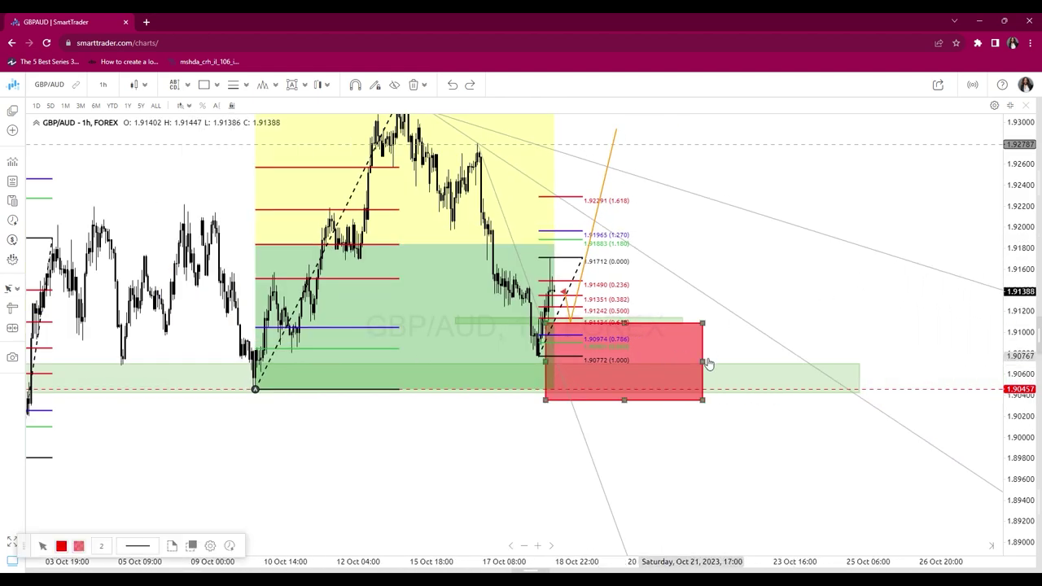
drag(706, 367, 789, 373)
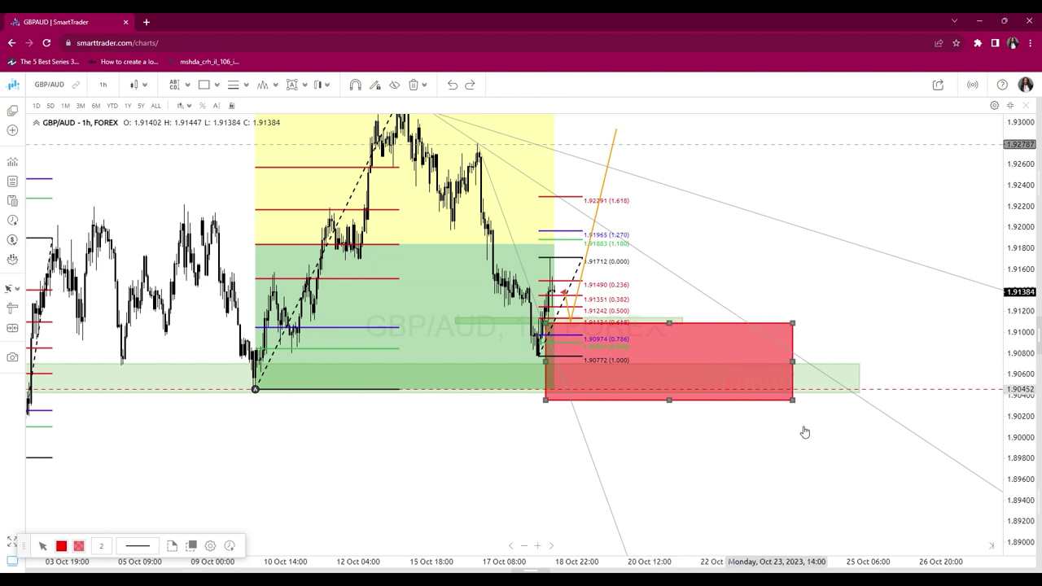
click(793, 481)
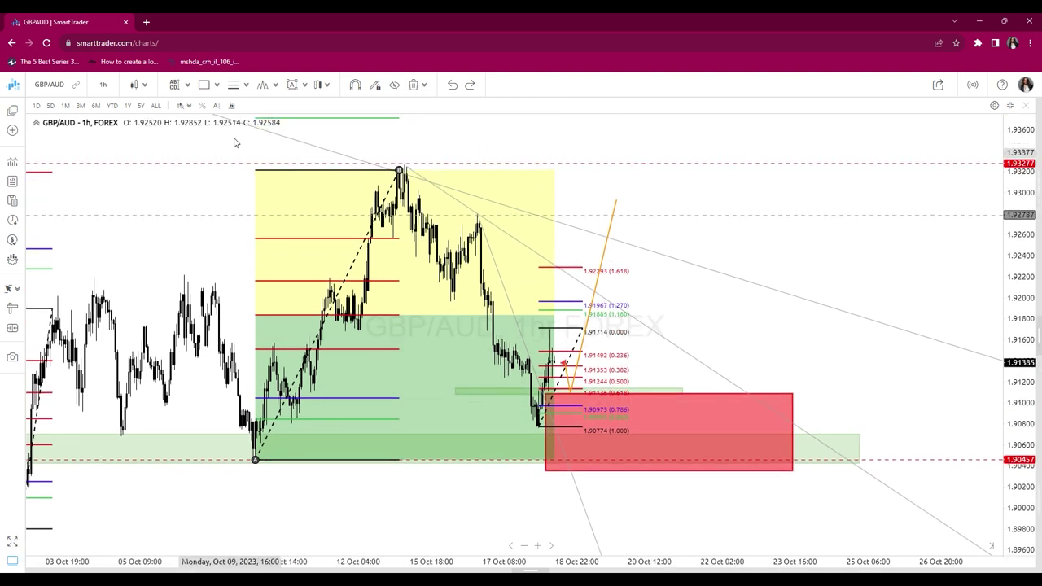
key(alt+shift+r)
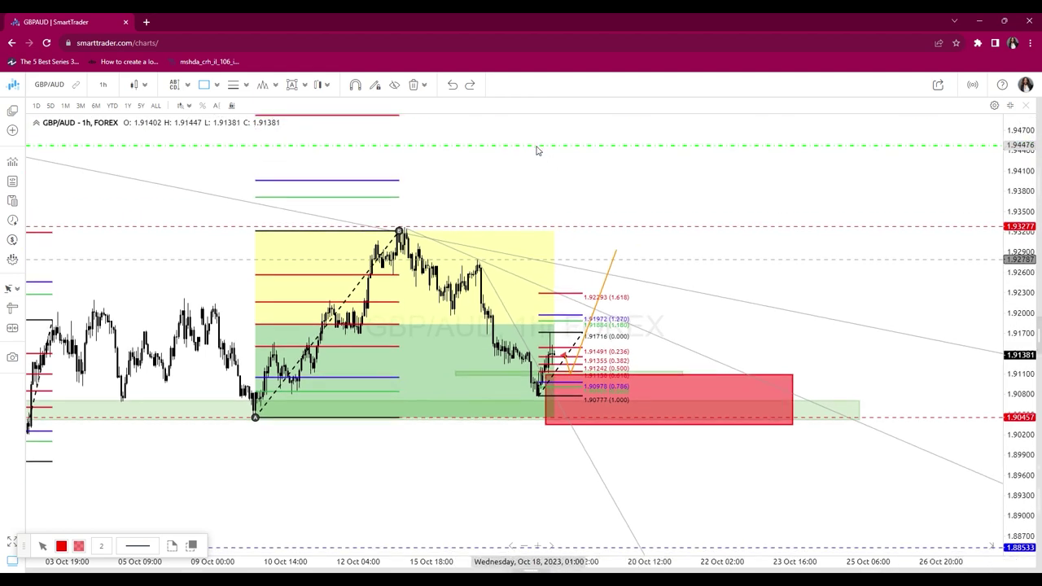
Draw a box from the 0.618 entry up to 1.94476, align its edges, and colour it light green
mouse_move(537, 149)
mouse_down()
mouse_move(642, 212)
mouse_move(774, 377)
mouse_move(788, 377)
mouse_up()
drag(797, 324, 797, 325)
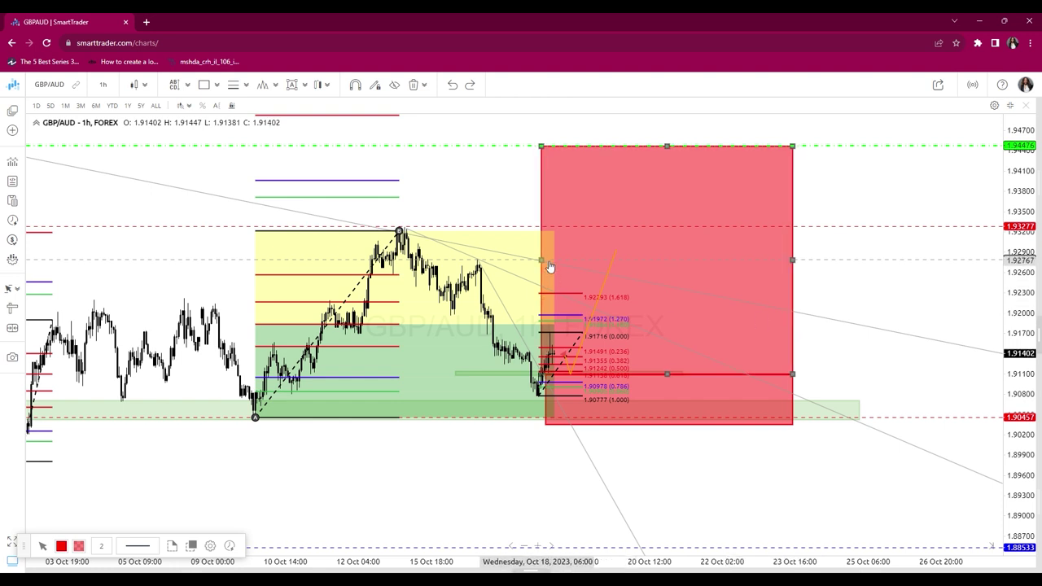
drag(546, 266, 551, 268)
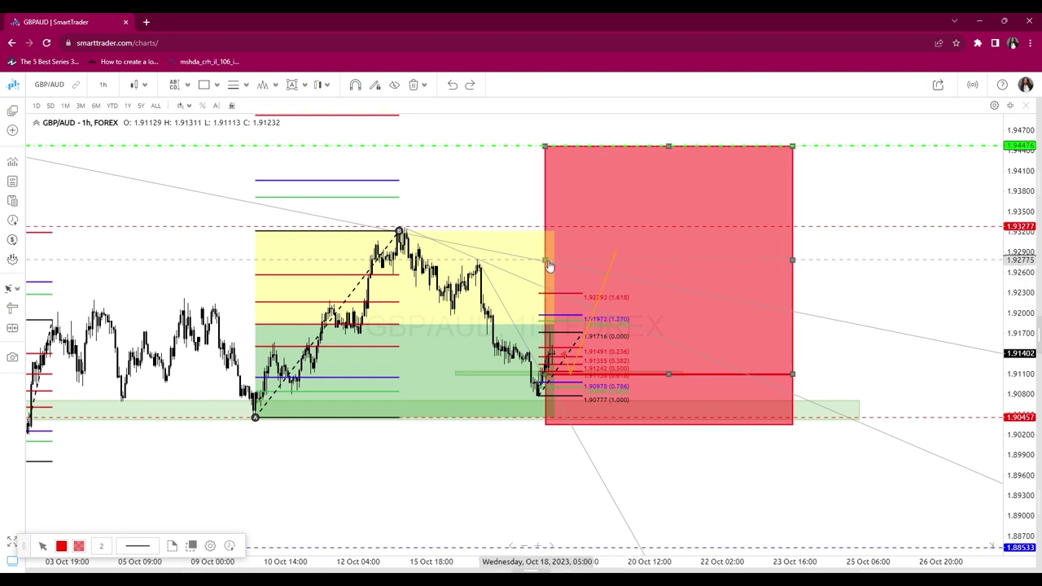
click(61, 546)
click(98, 450)
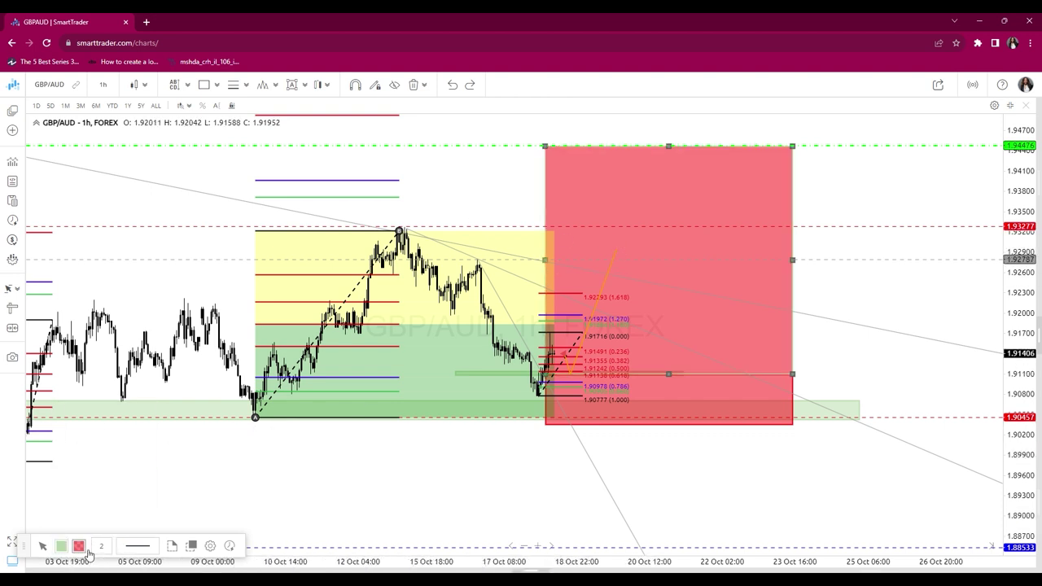
click(79, 546)
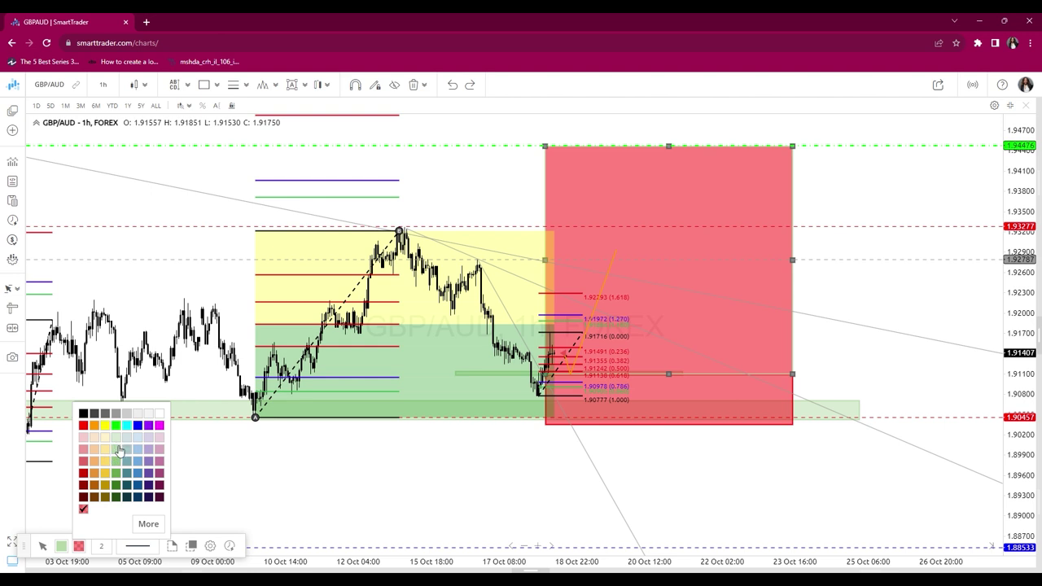
click(120, 446)
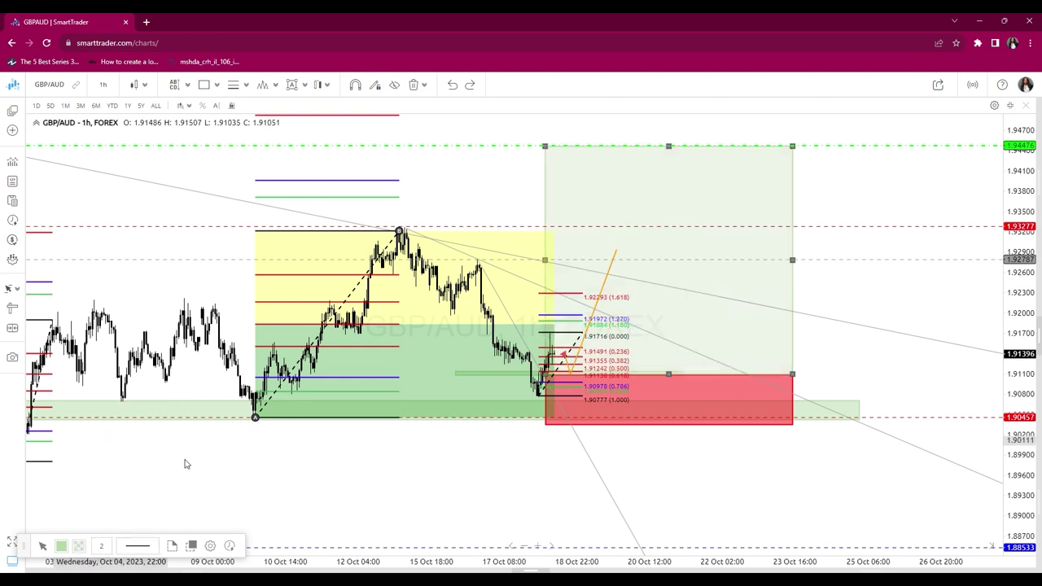
click(326, 482)
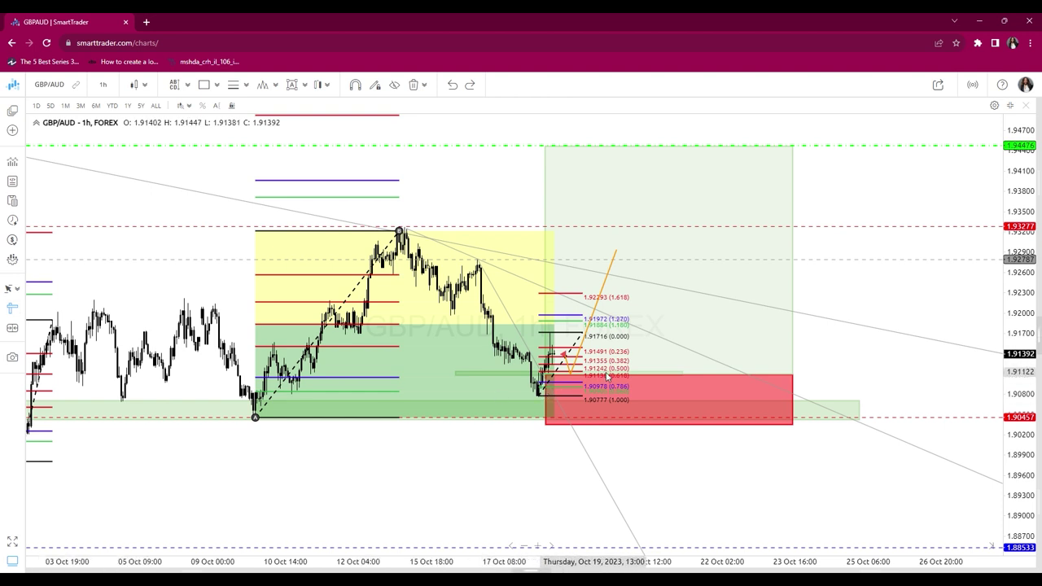
Measure the stop-loss and take-profit distances in pips with the ruler
drag(607, 376, 598, 424)
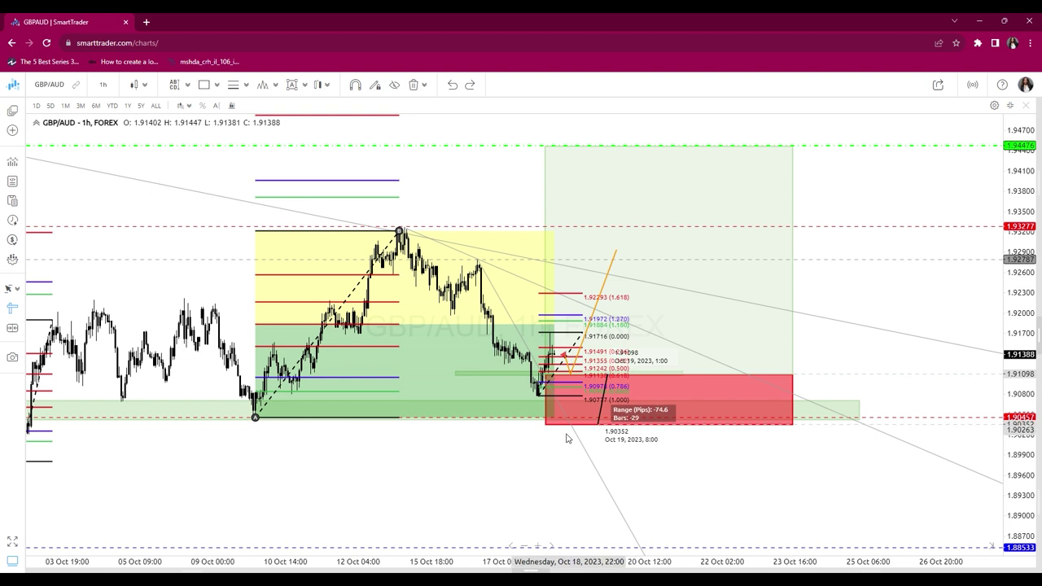
key(Escape)
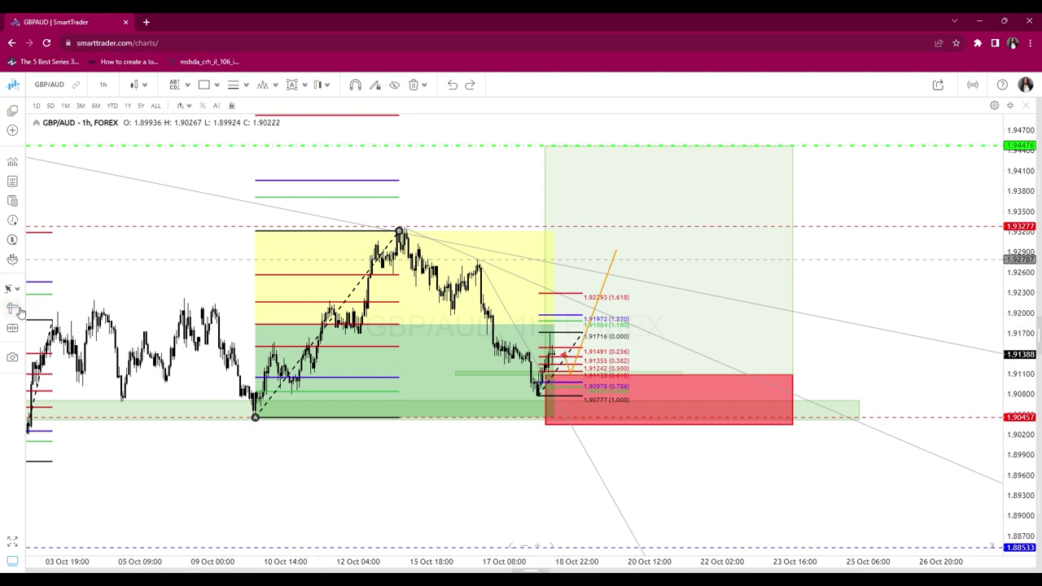
shift+click(663, 375)
click(649, 147)
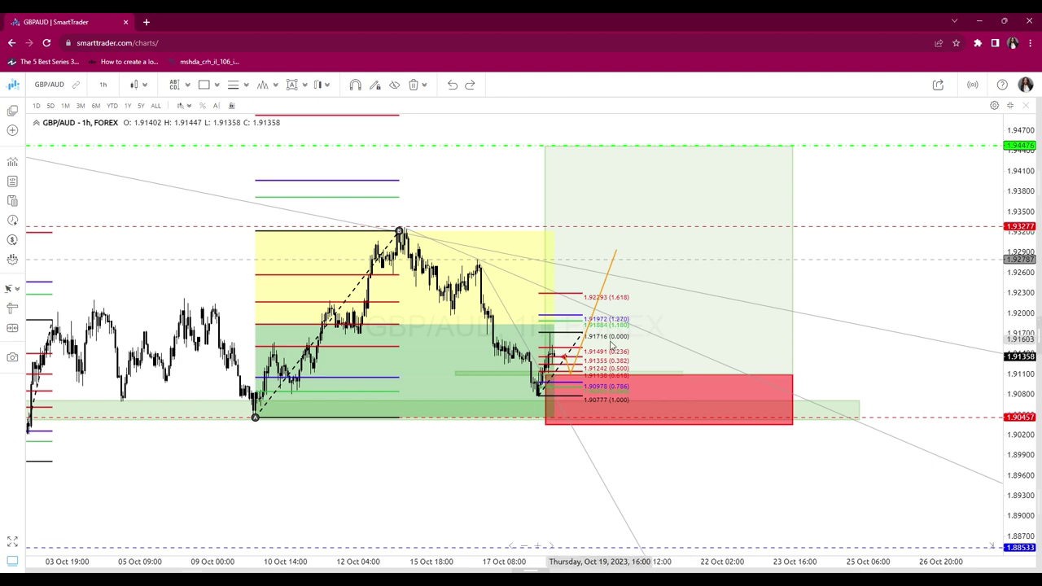
Delete the older Fibonacci retracement on the left of the chart
scroll(670, 337, down, 4)
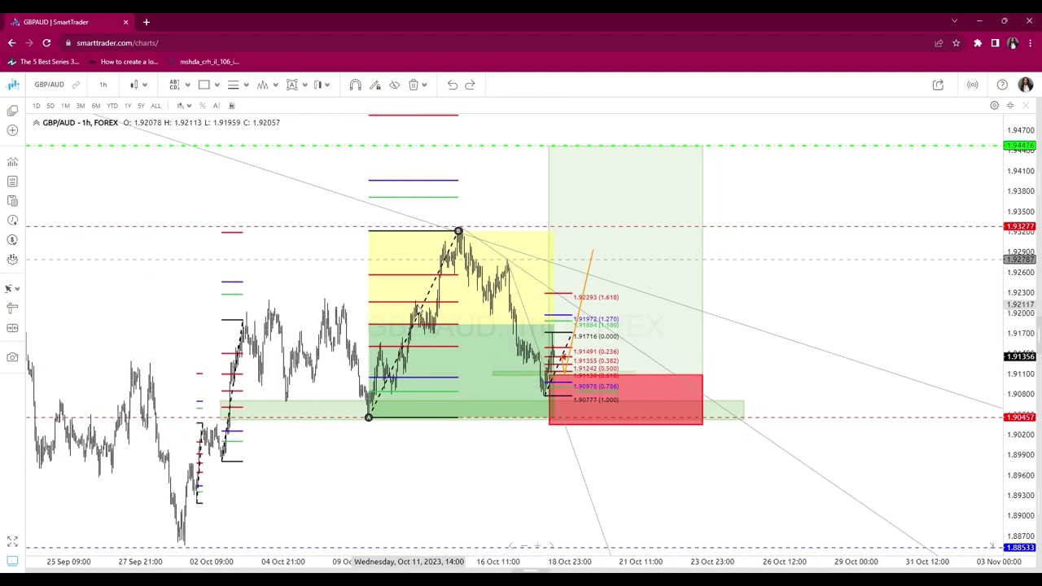
click(421, 315)
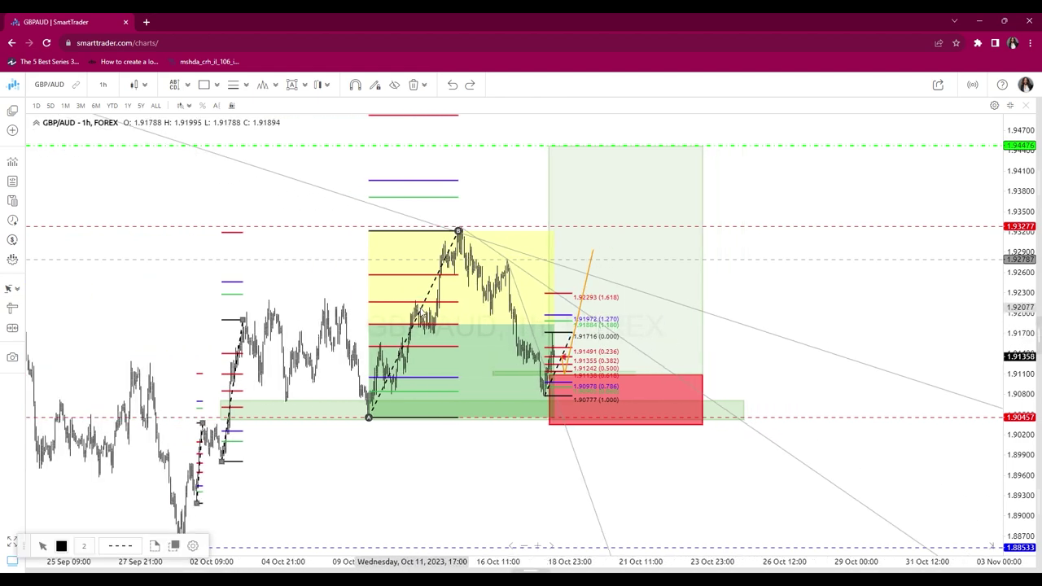
key(Delete)
scroll(707, 366, down, 2)
scroll(707, 366, up, 1)
scroll(708, 366, up, 1)
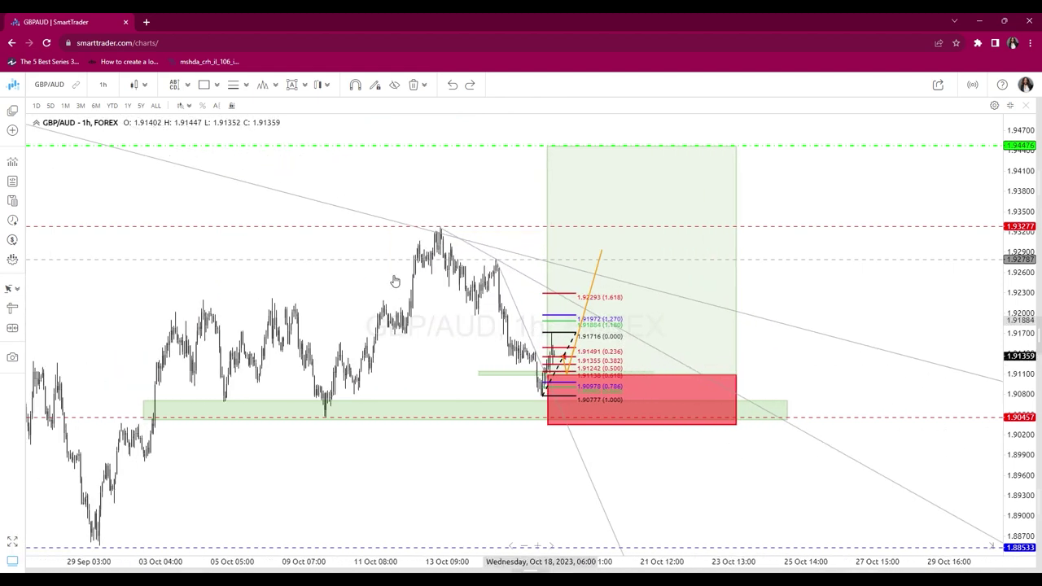
click(101, 86)
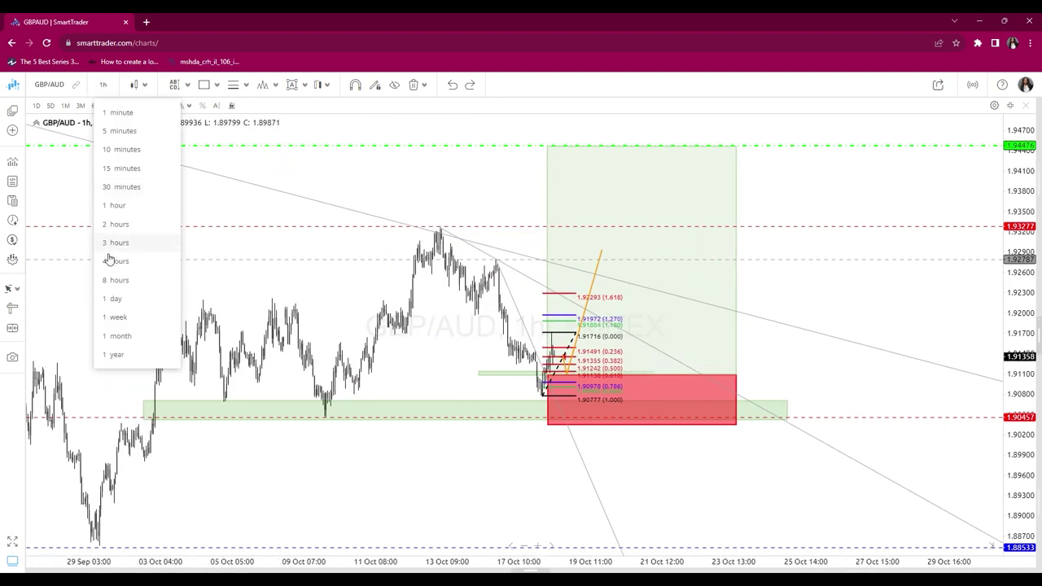
Switch GBP/AUD to the daily timeframe and review the chart drawings list in the side panel
click(139, 300)
scroll(651, 295, up, 3)
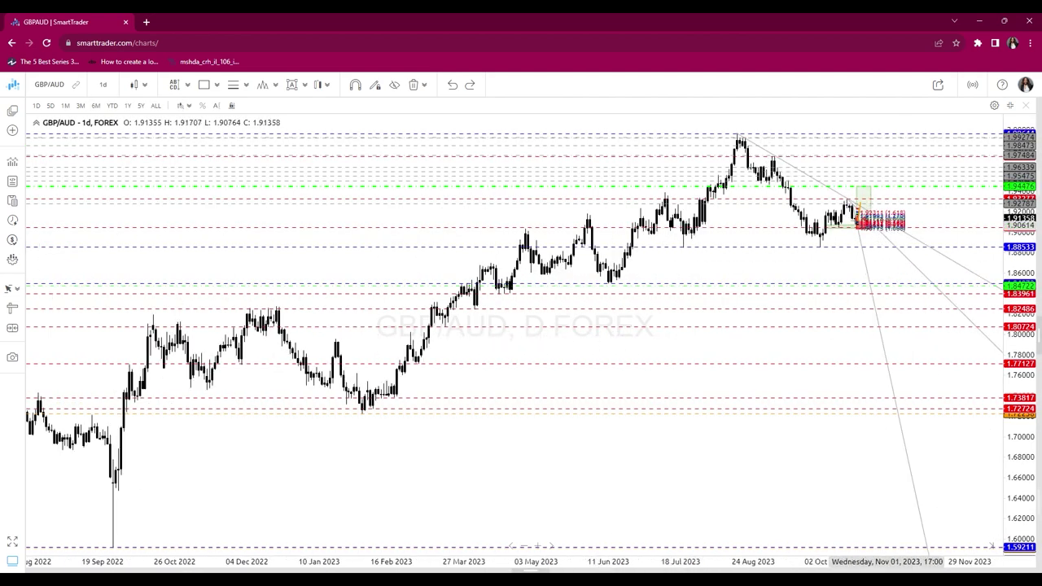
click(1039, 338)
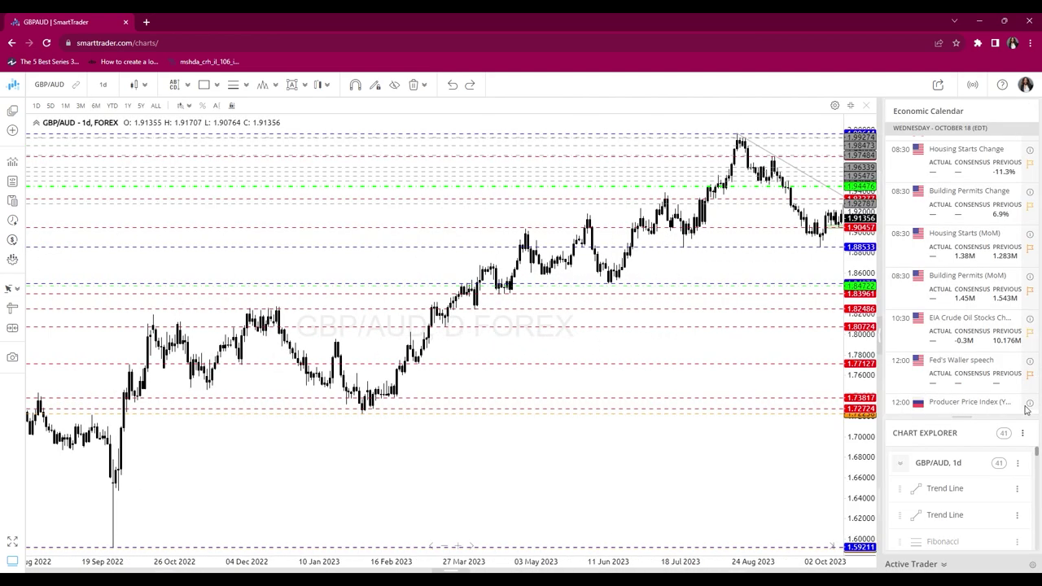
scroll(1007, 489, down, 2)
scroll(1007, 488, up, 3)
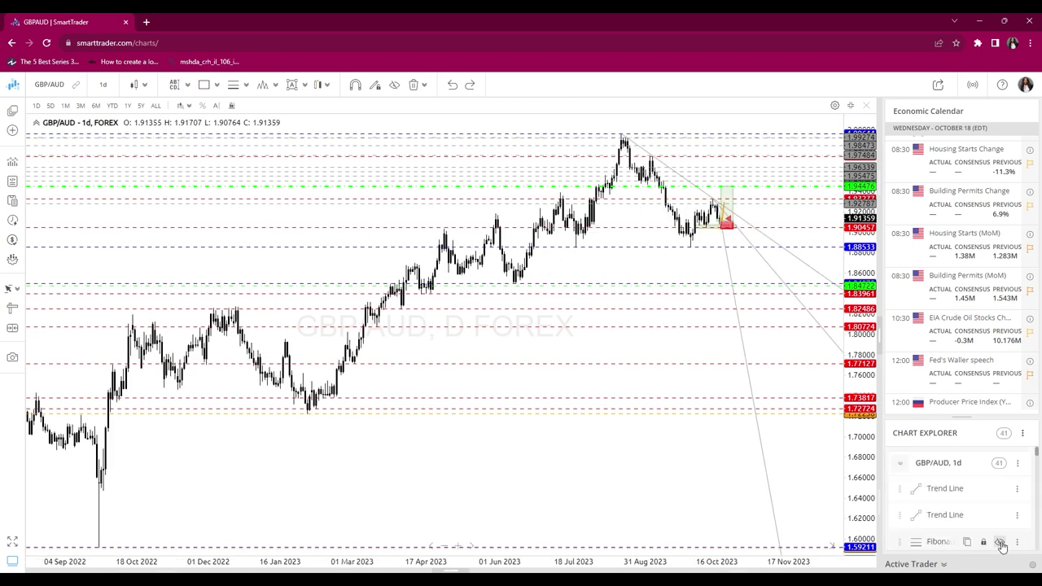
Hide the side panel and reframe the daily chart around the 2022 lows
click(881, 334)
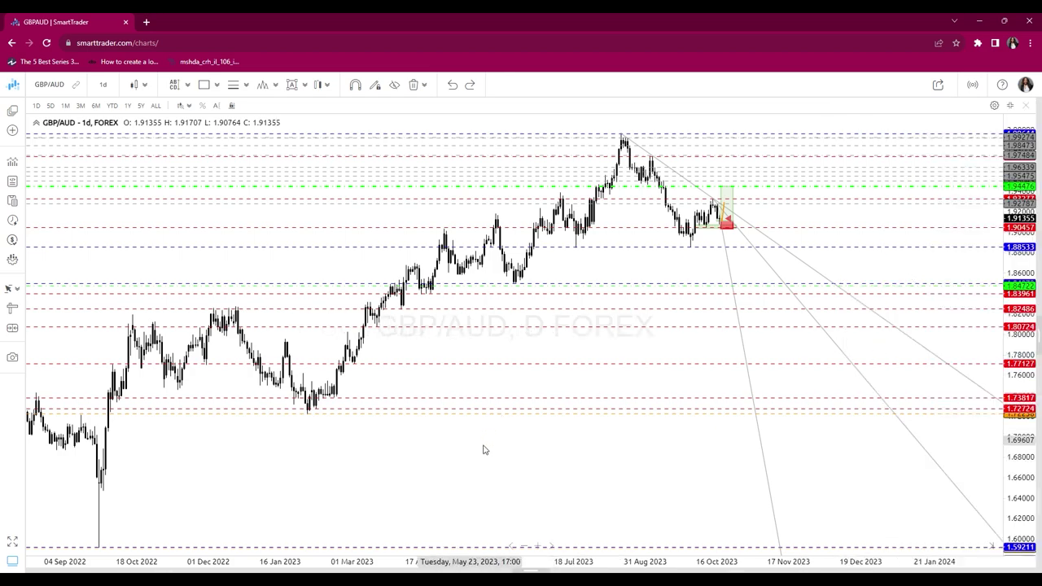
click(174, 85)
click(252, 460)
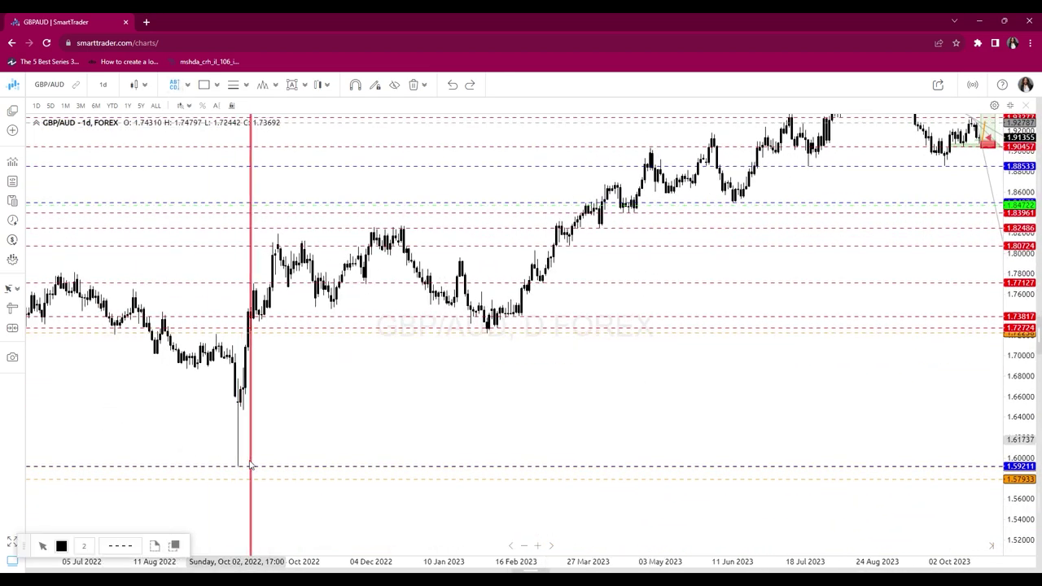
Pan to the Fibonacci levels and draw a ray from the February 2023 low through August 2023
click(239, 477)
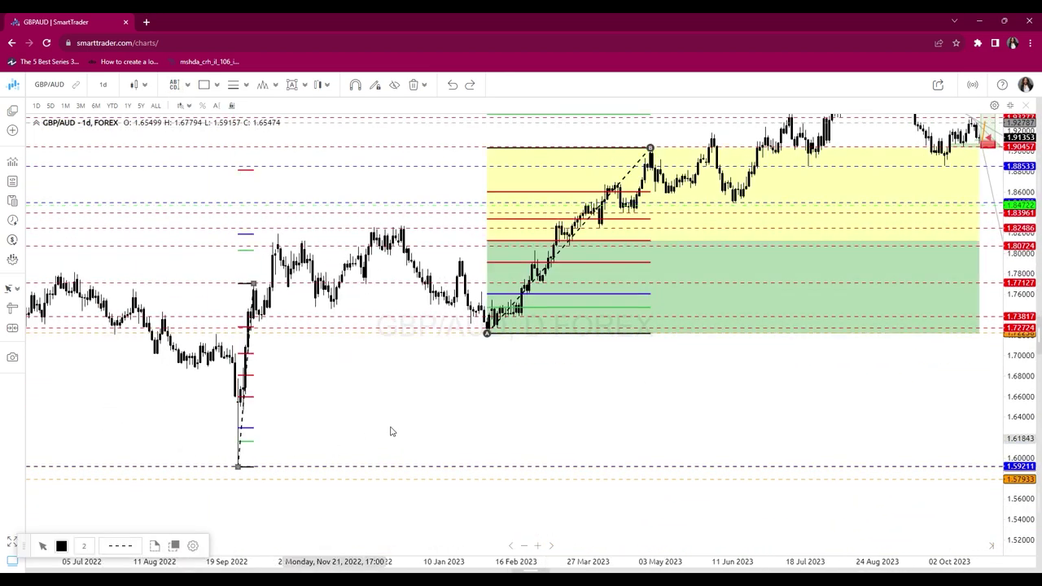
mouse_move(617, 398)
mouse_down()
mouse_move(493, 432)
mouse_move(361, 535)
mouse_move(393, 543)
mouse_up()
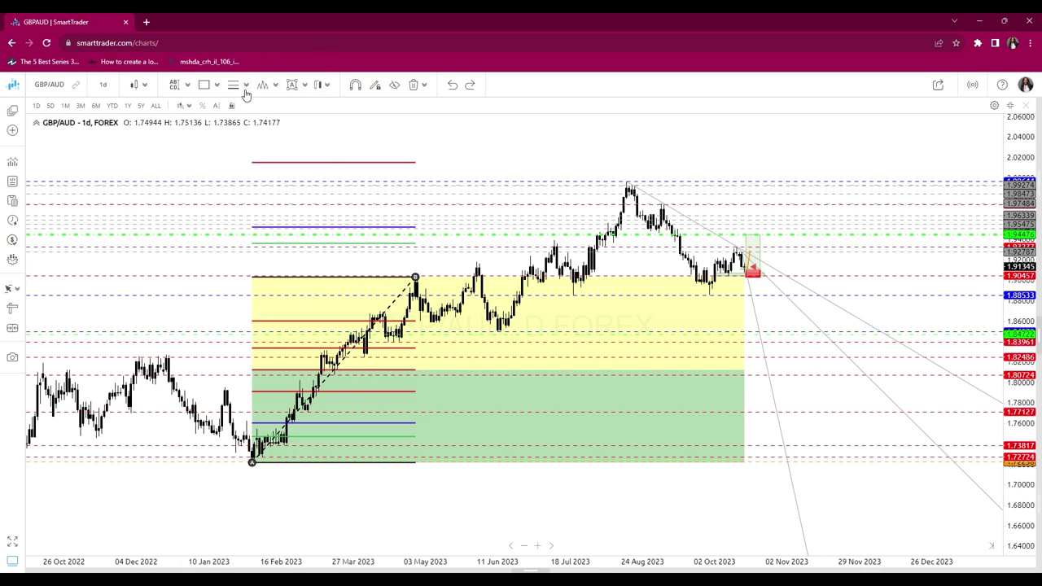
click(217, 85)
click(234, 128)
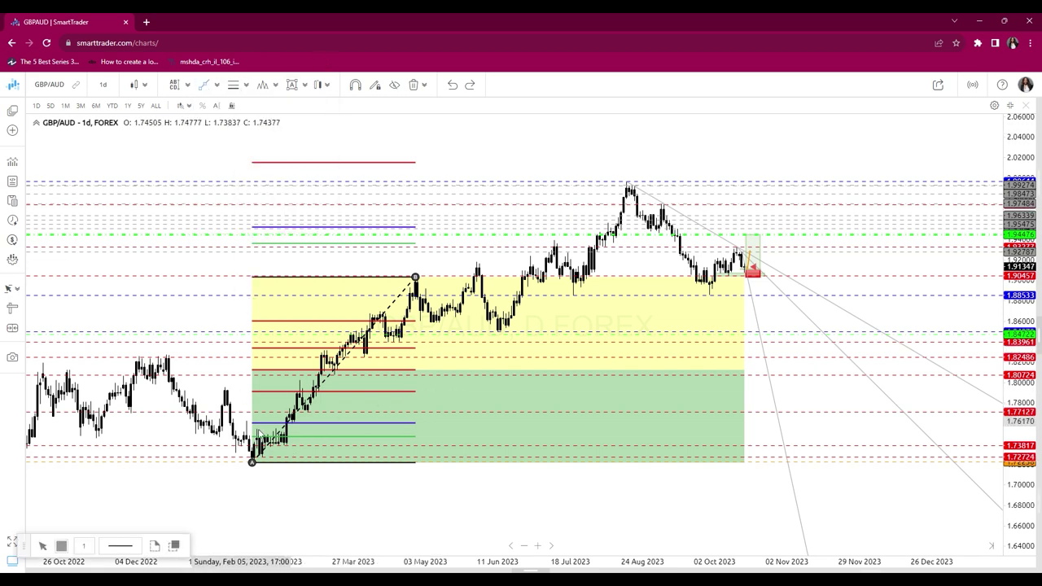
click(252, 462)
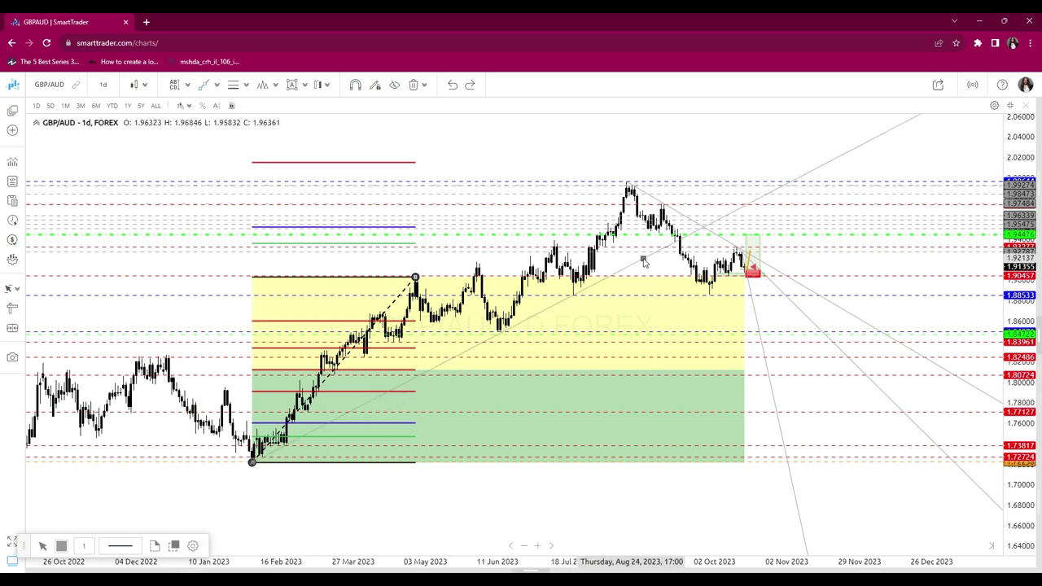
click(643, 260)
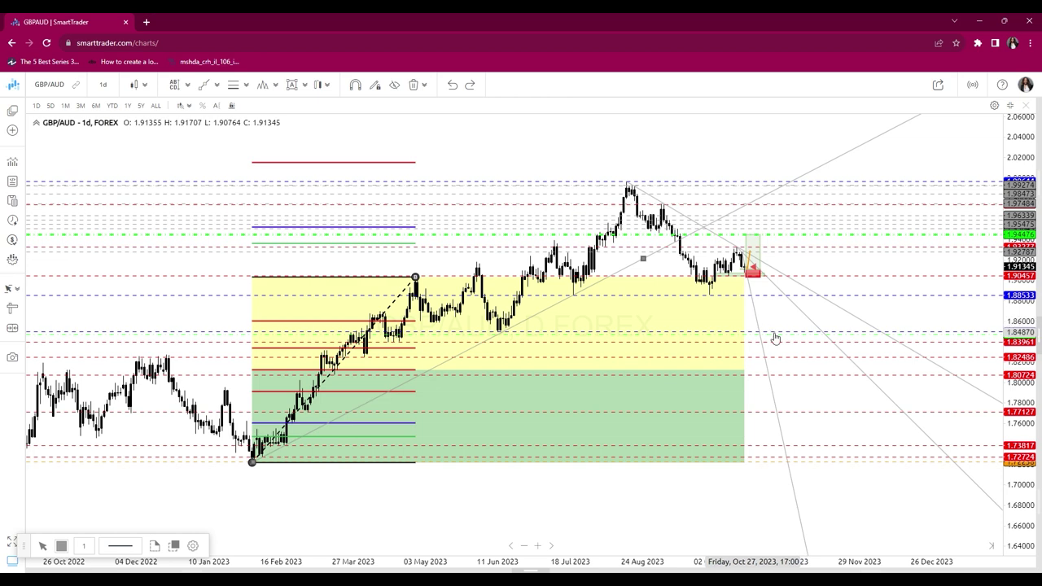
scroll(806, 349, up, 2)
scroll(610, 288, up, 1)
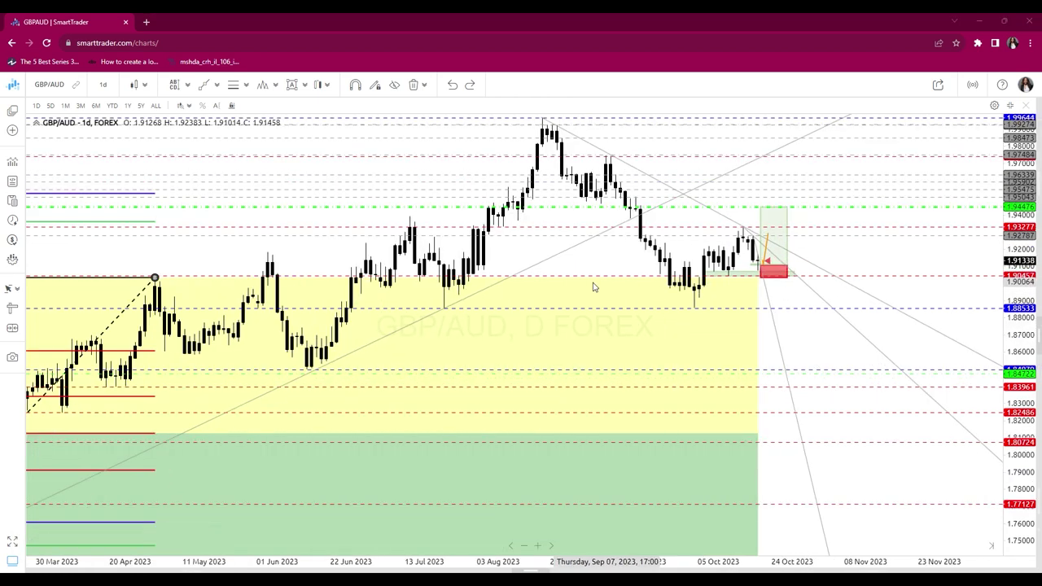
Draw a harmonic pattern from the June 2023 low through the October tip to point D near 1.84
click(263, 85)
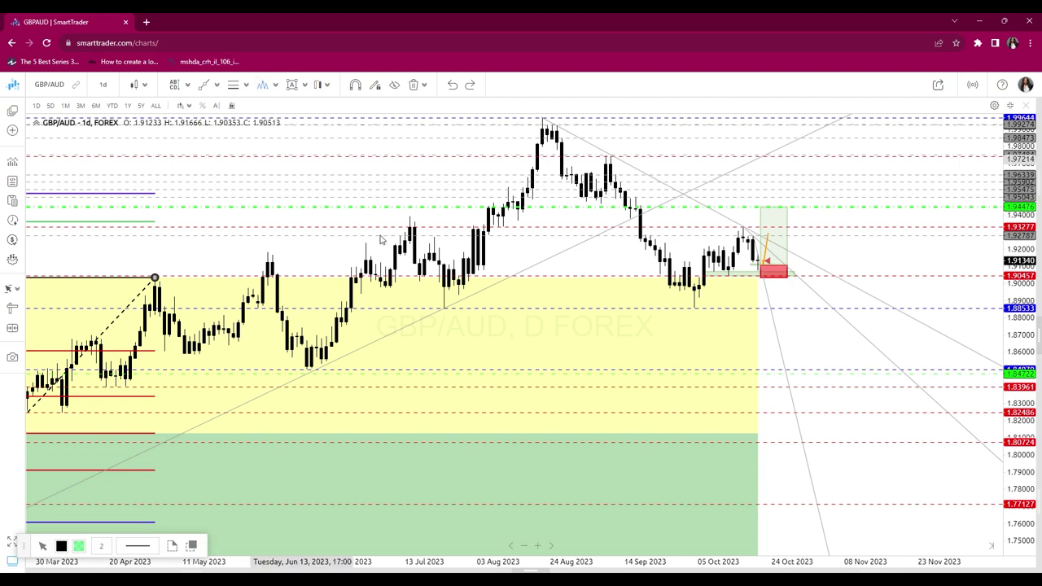
click(306, 368)
click(410, 214)
click(445, 311)
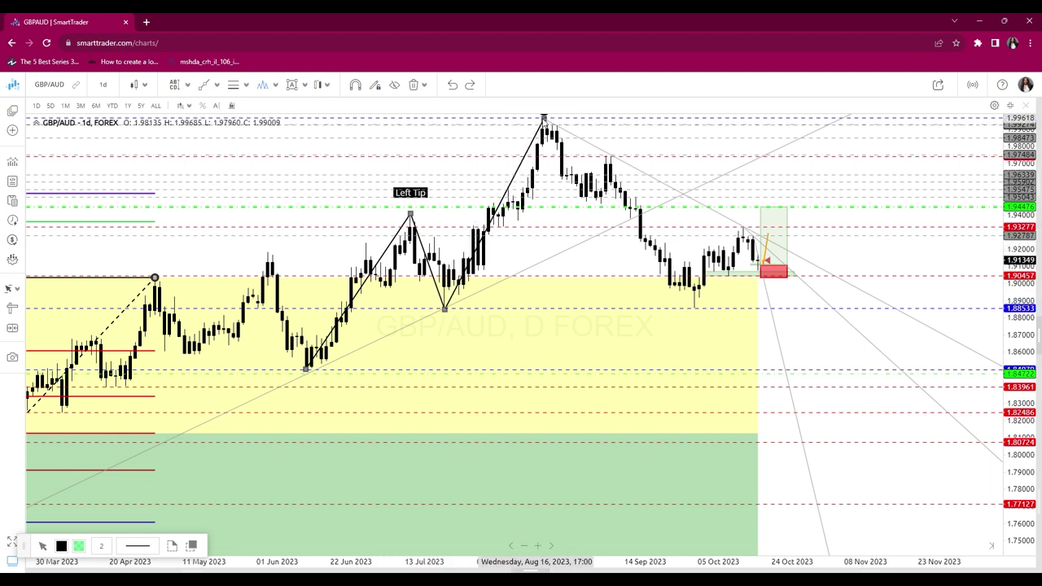
click(543, 119)
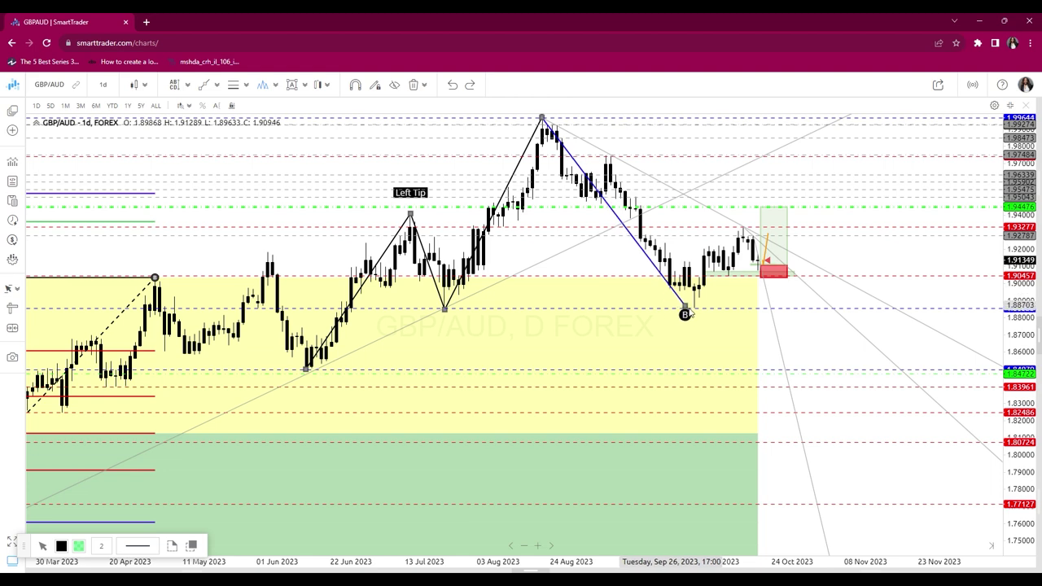
click(693, 317)
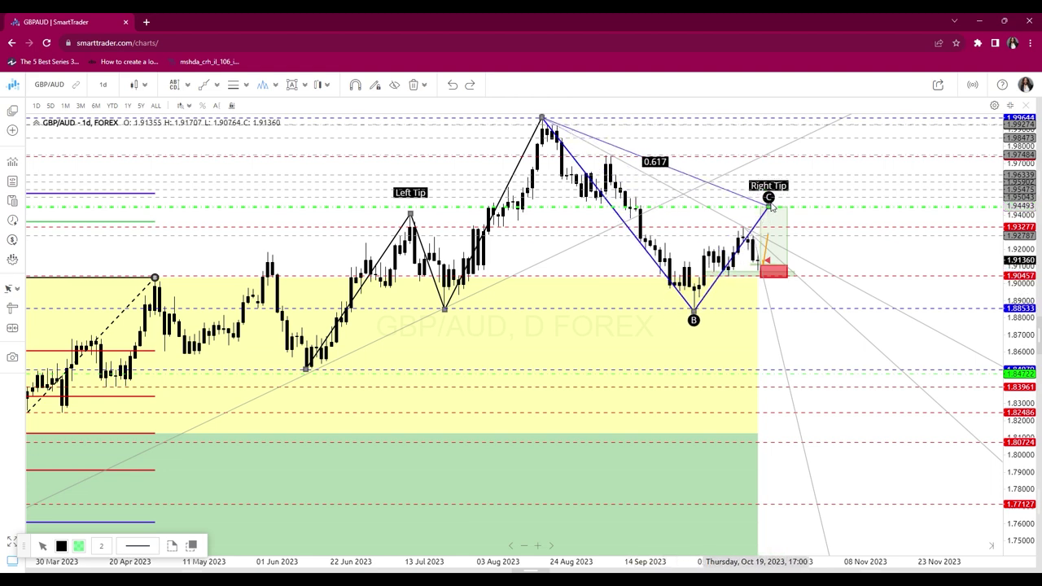
click(772, 208)
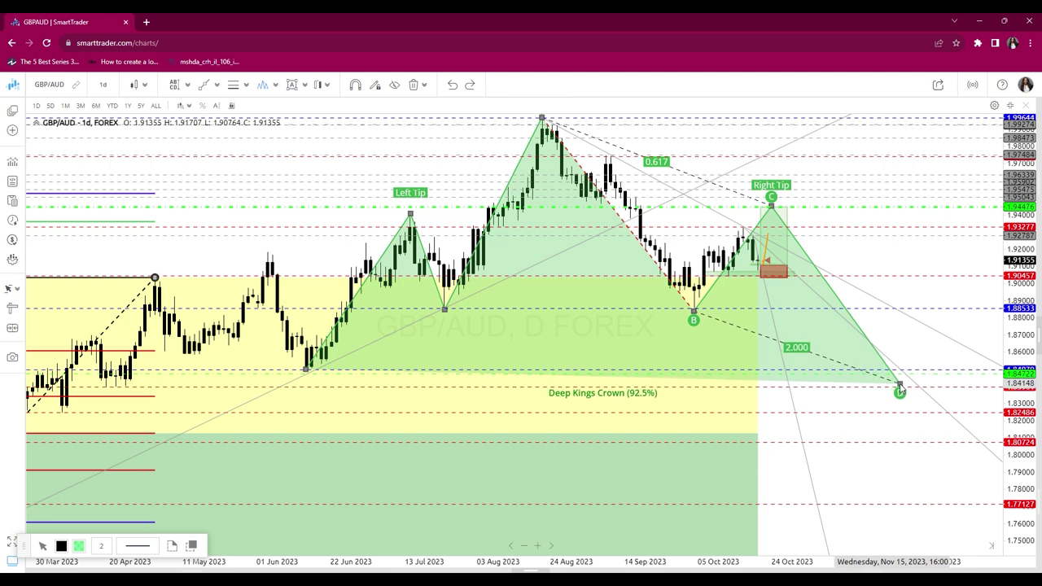
click(899, 389)
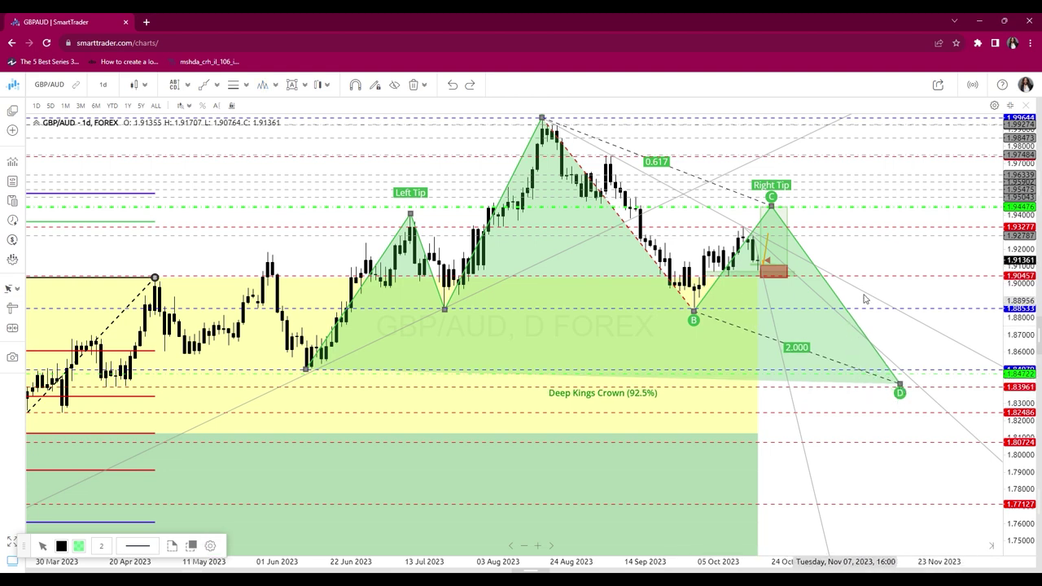
click(862, 266)
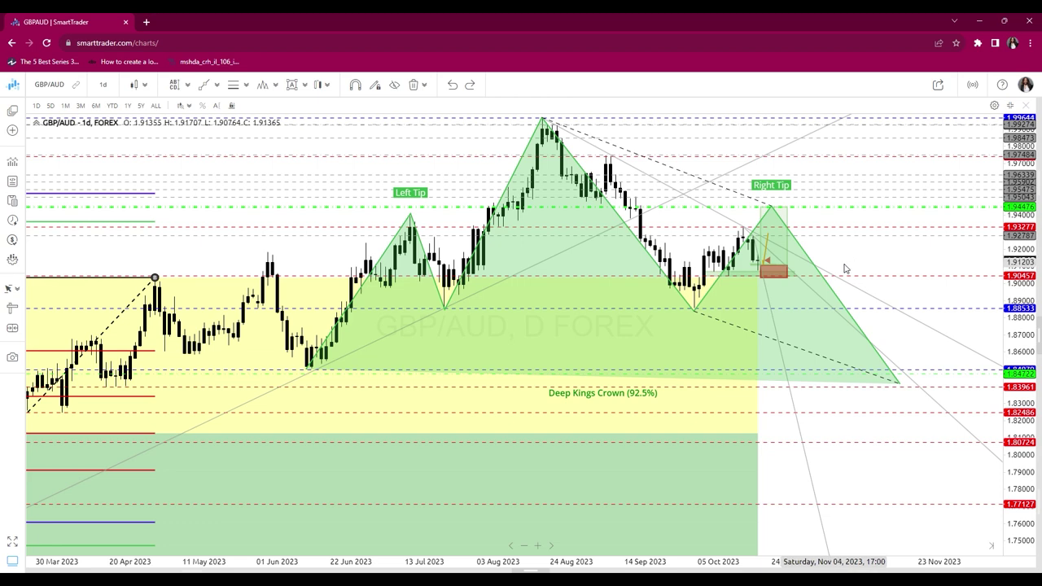
Select the pattern and stretch the price scale so its top is visible
click(754, 225)
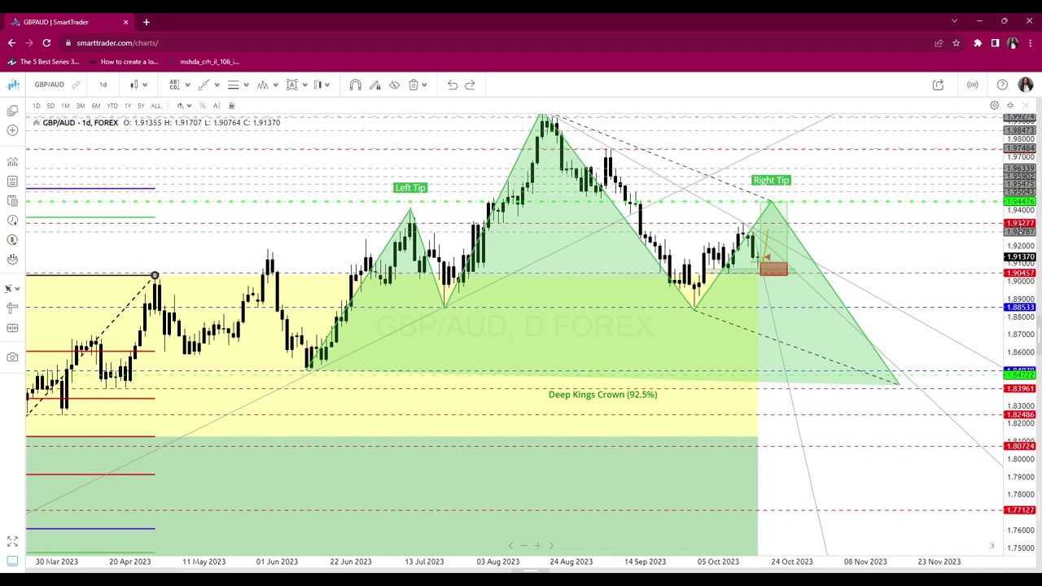
drag(1000, 232, 998, 204)
drag(921, 240, 928, 294)
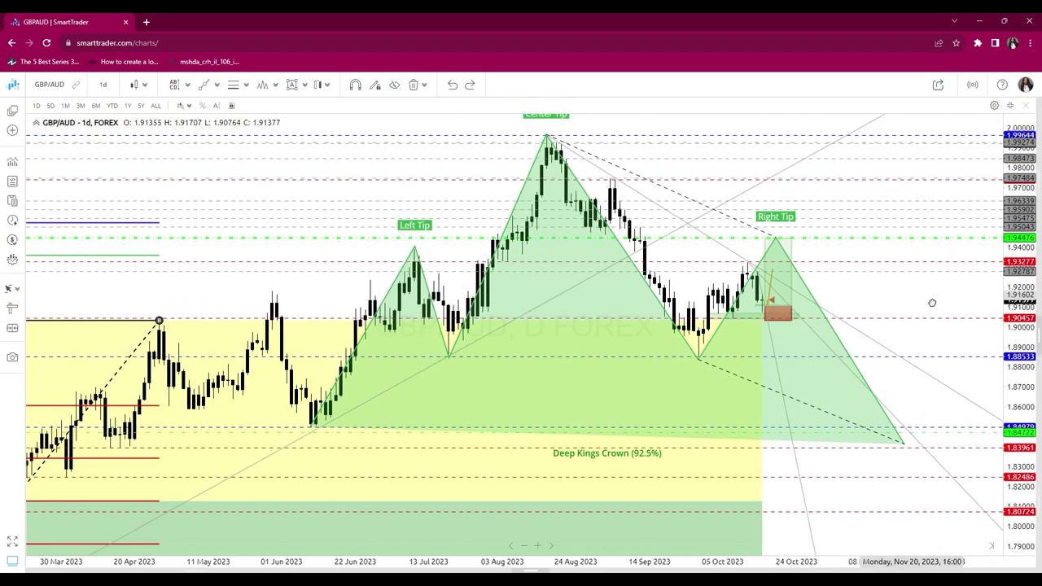
click(778, 246)
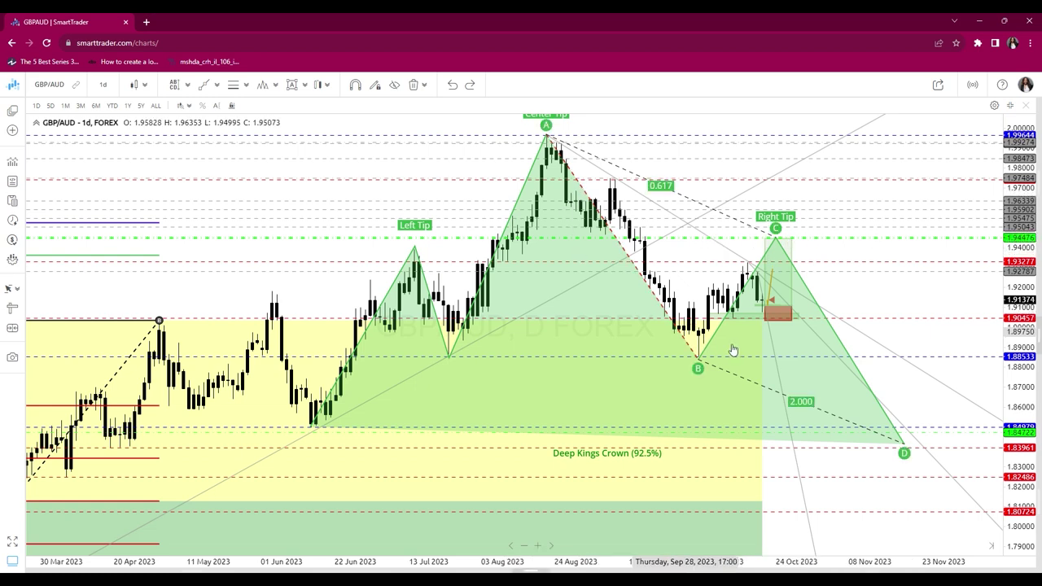
scroll(791, 237, up, 1)
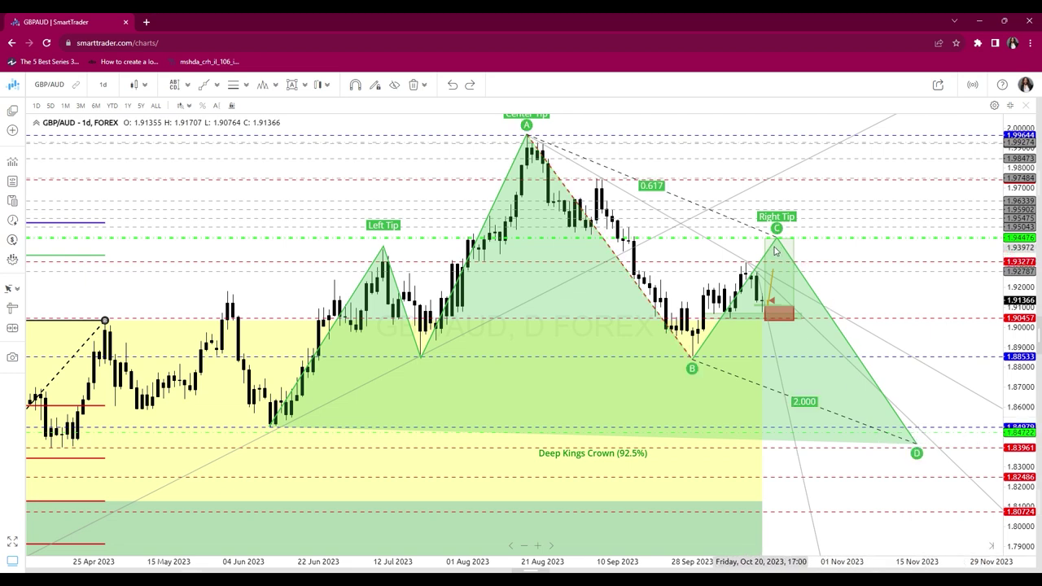
Raise Right Tip C and move point D to about 1.825, reaching a 100.0% ratio
click(759, 265)
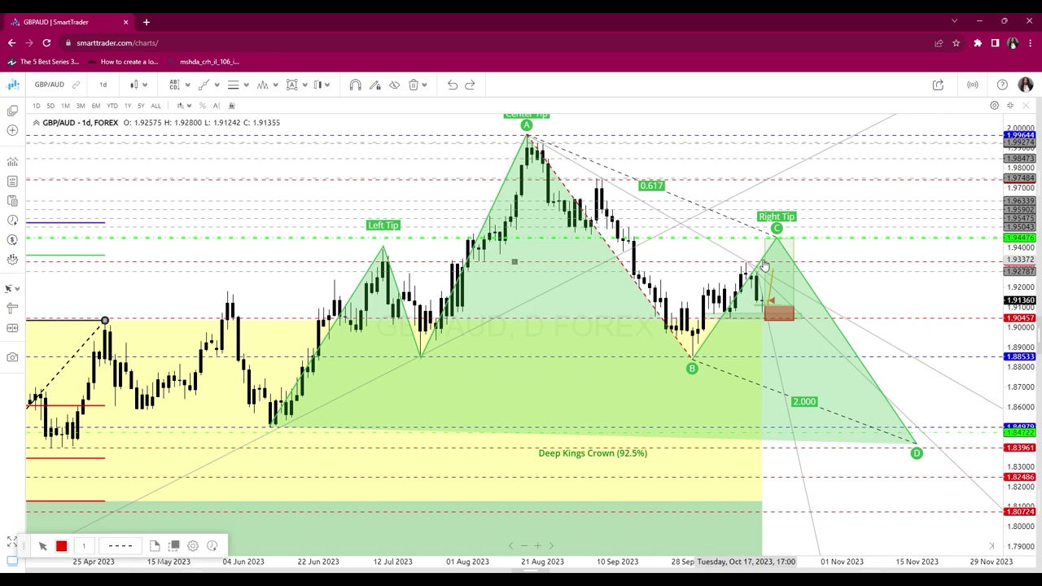
click(777, 243)
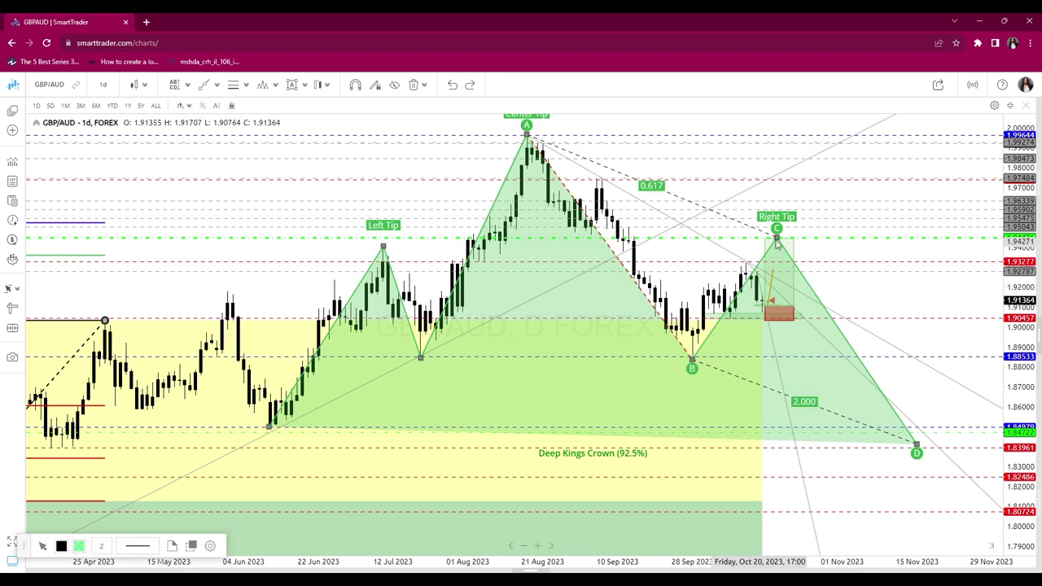
mouse_move(780, 243)
mouse_down()
mouse_move(792, 206)
mouse_move(791, 229)
mouse_up()
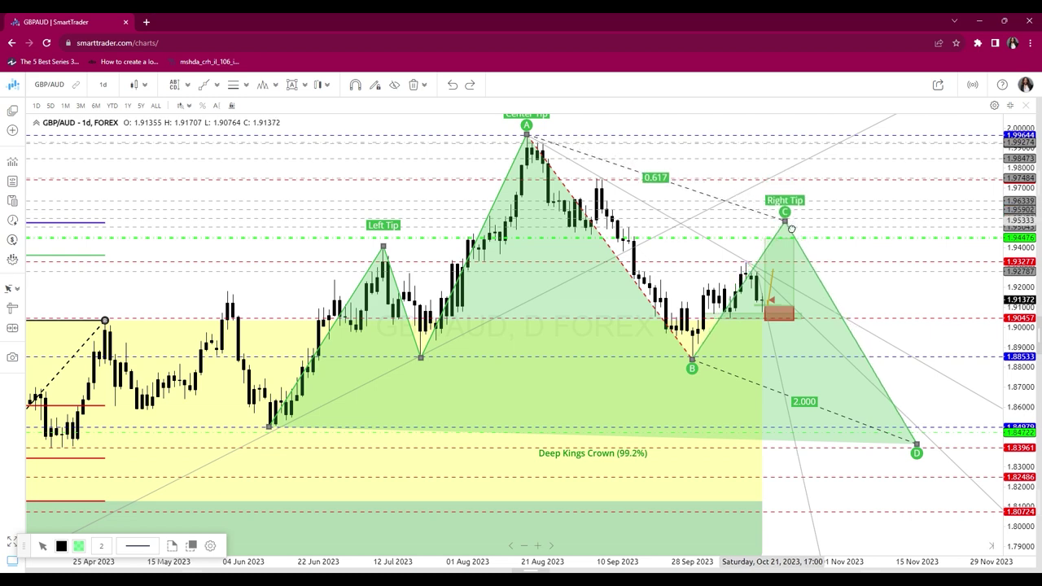
drag(791, 229, 792, 227)
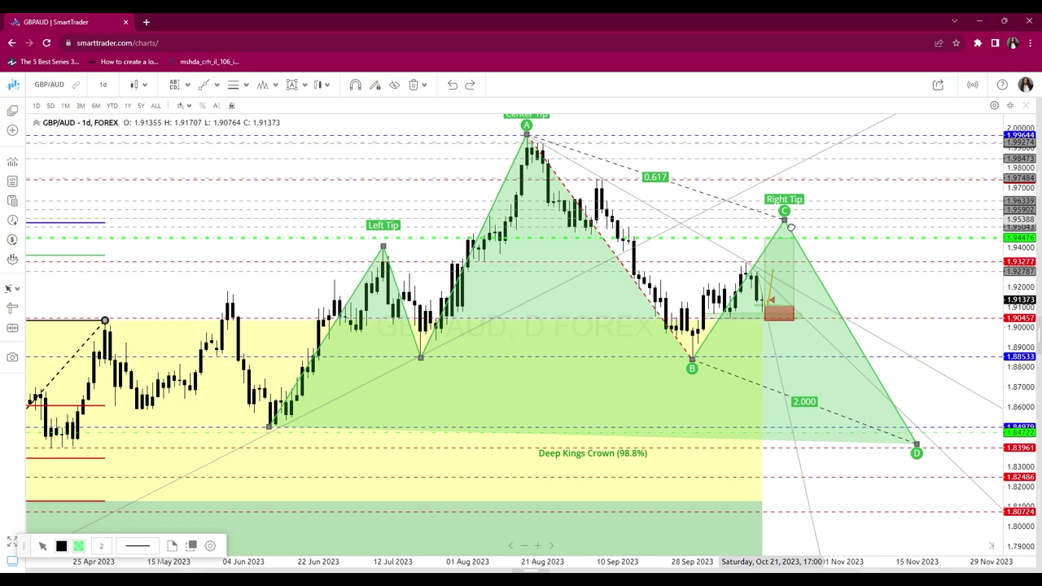
drag(790, 227, 790, 227)
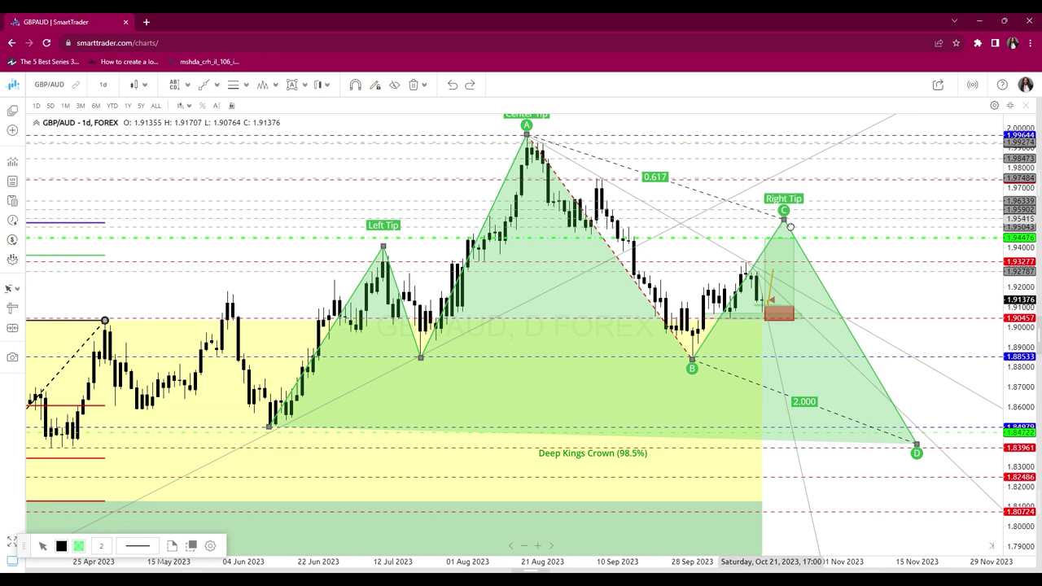
drag(789, 226, 791, 225)
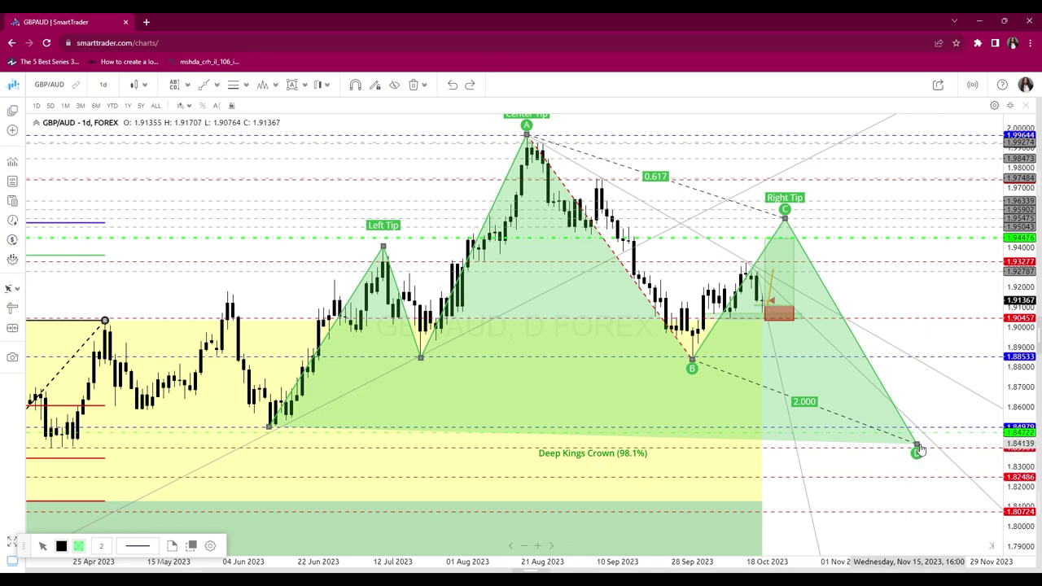
drag(922, 449, 935, 478)
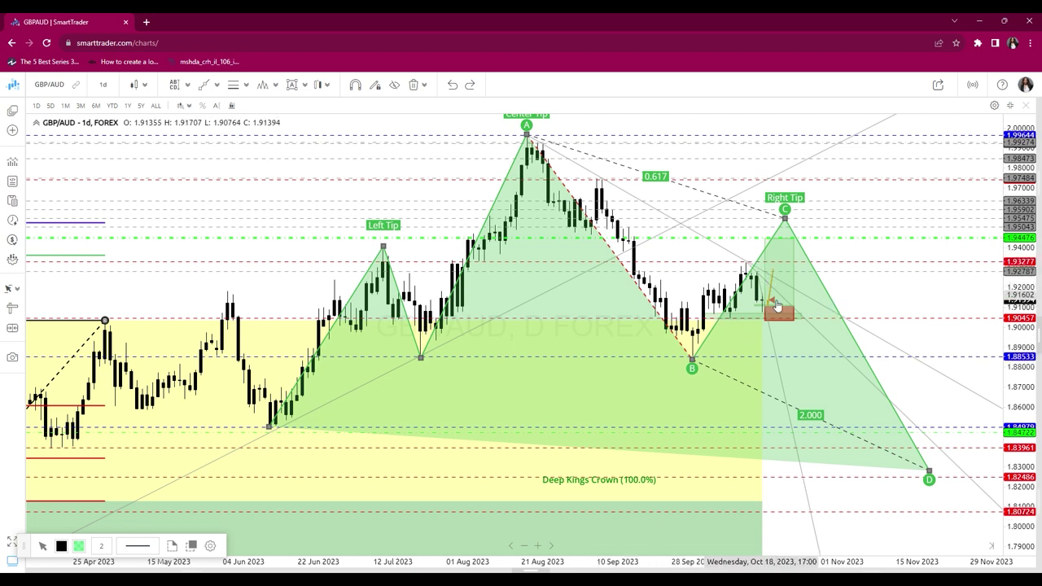
Delete the harmonic pattern from the chart
click(825, 301)
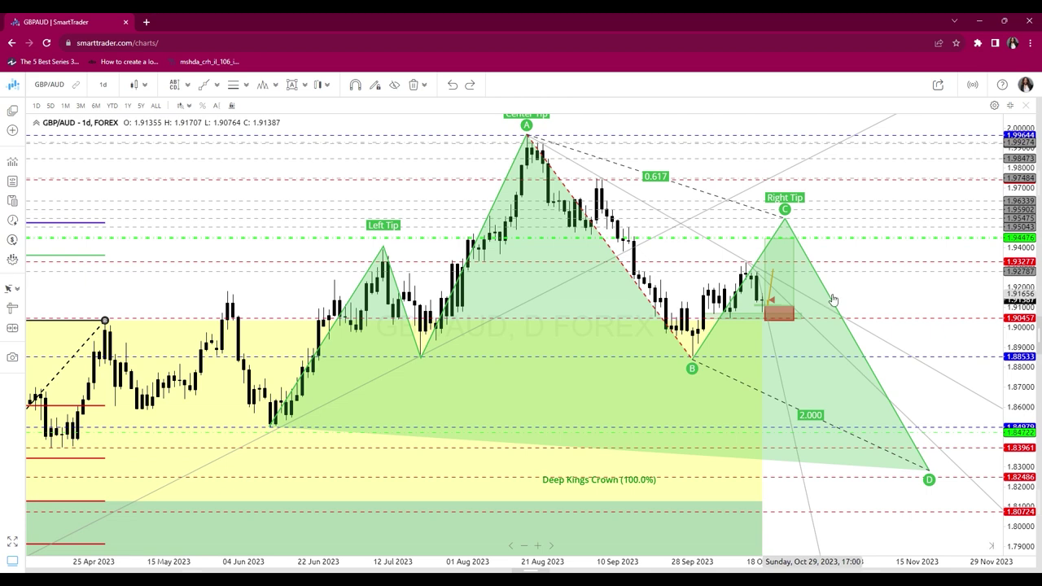
click(834, 302)
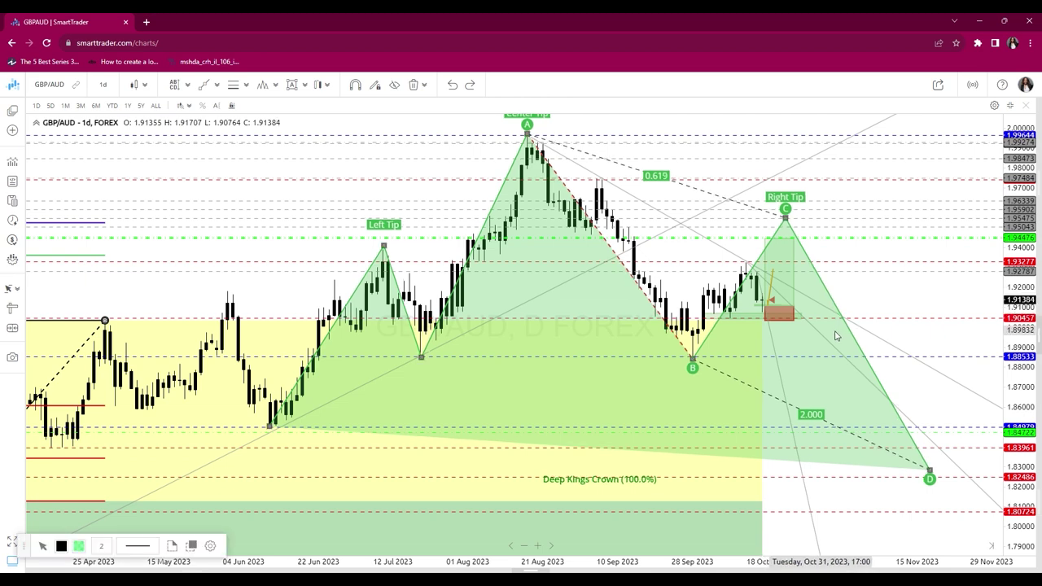
key(Delete)
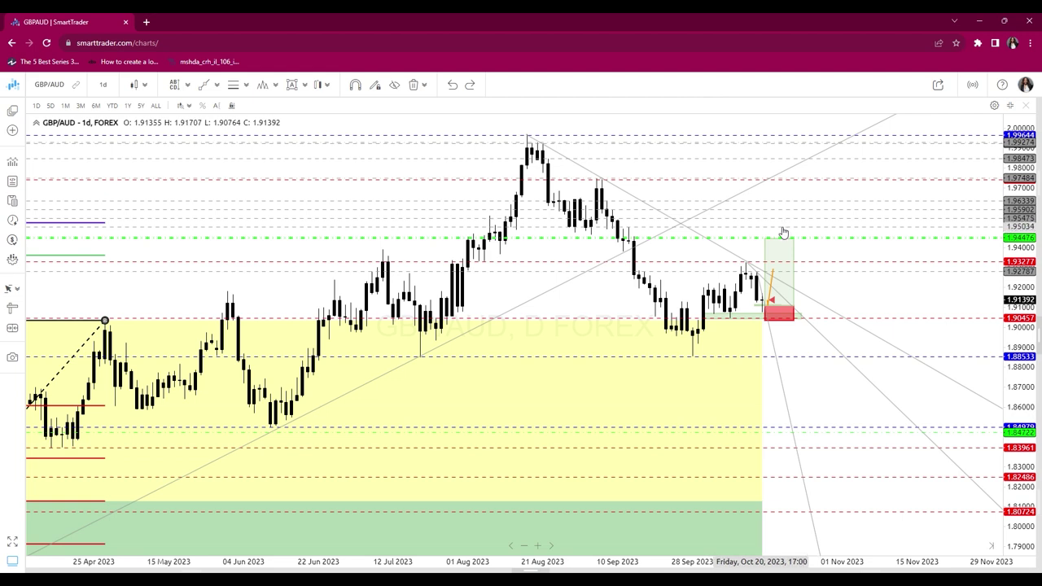
Pick the price-measuring tool and open the chart timeframe list
click(13, 308)
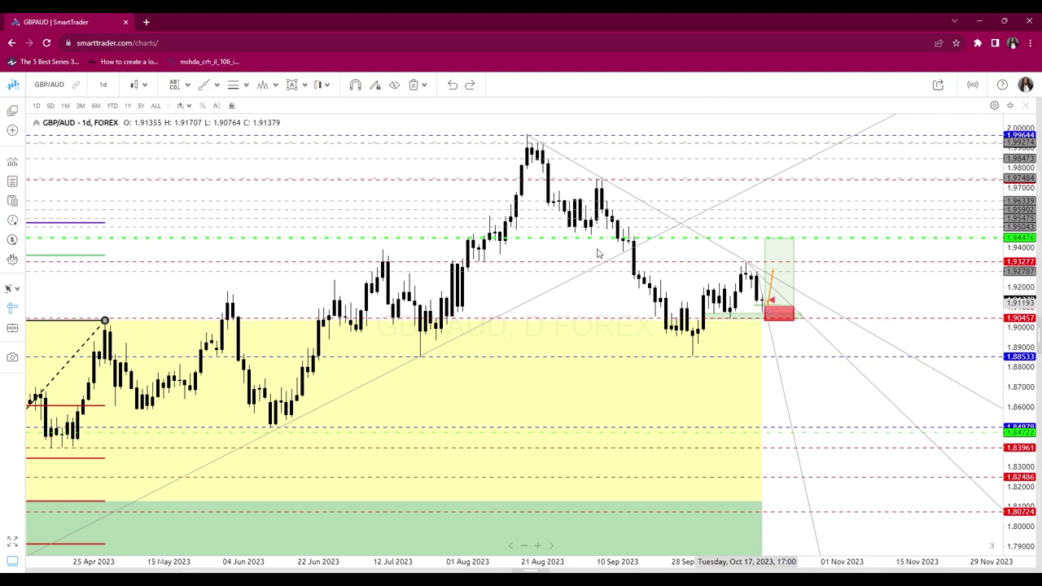
click(103, 85)
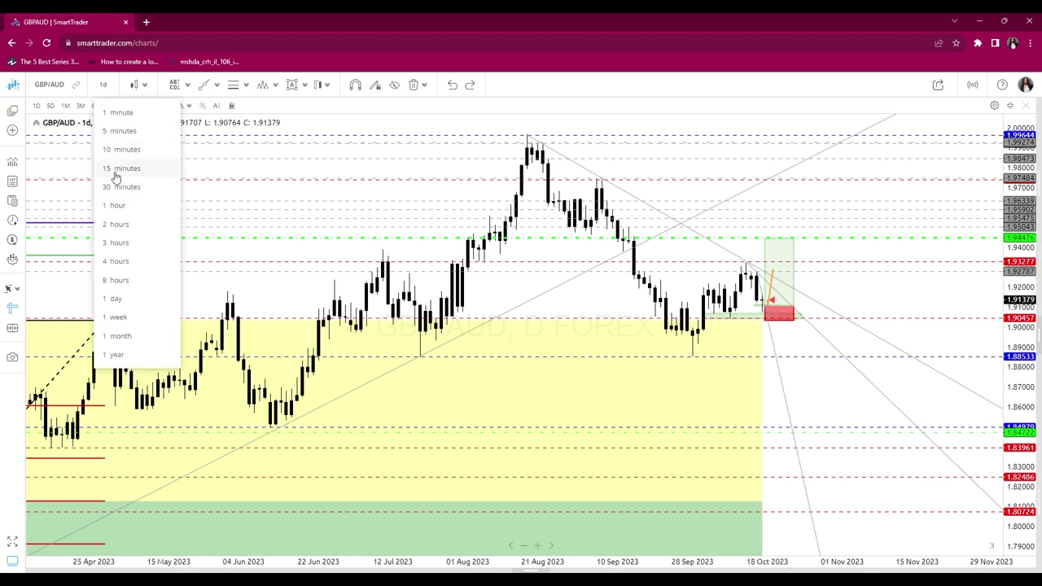
Switch to the 4-hour timeframe and measure the pip range up to take-profit
click(120, 264)
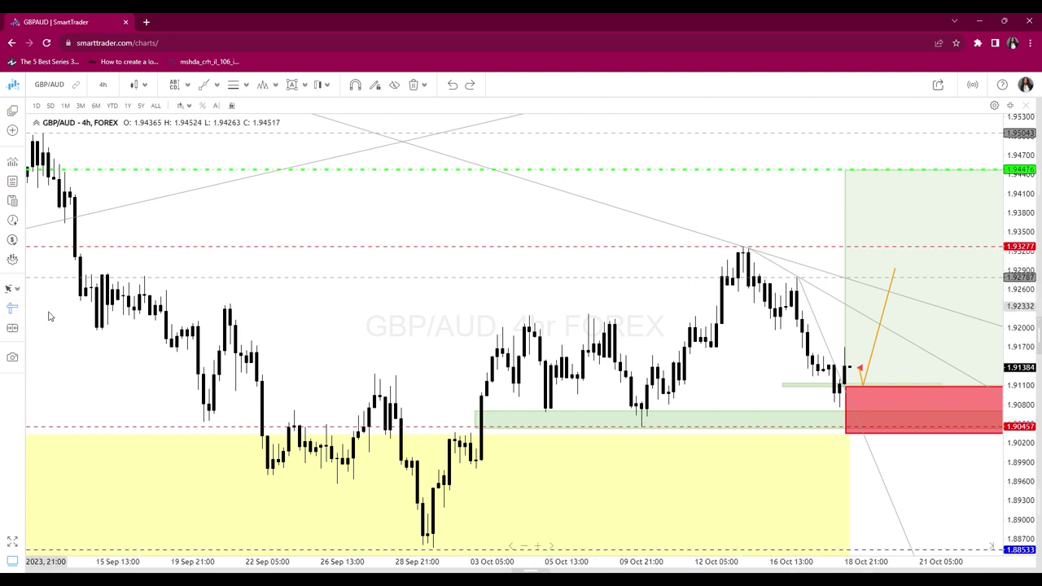
mouse_move(854, 386)
mouse_down()
mouse_move(884, 306)
mouse_move(874, 173)
mouse_up()
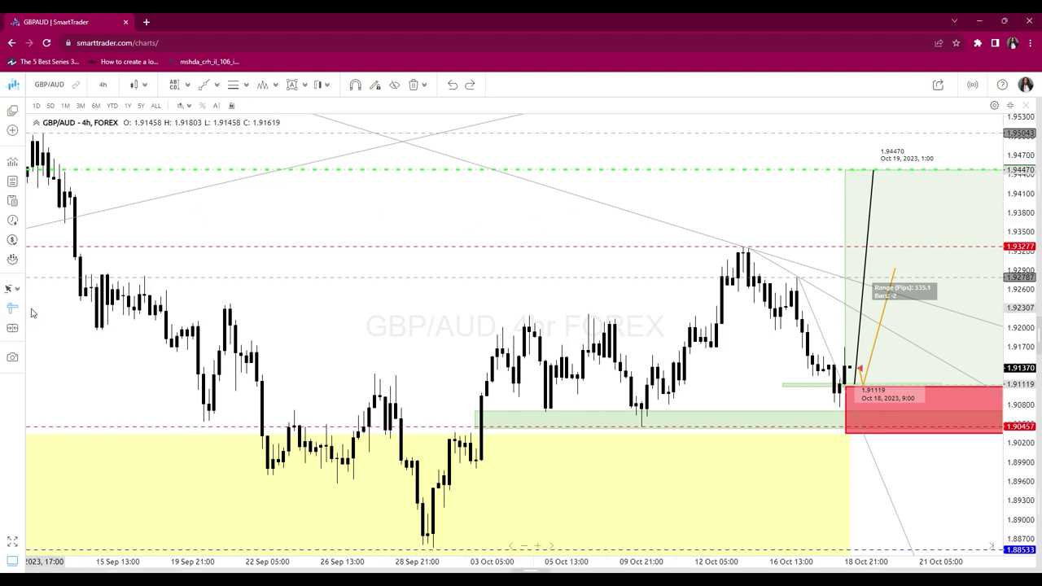
click(688, 195)
drag(709, 198, 470, 279)
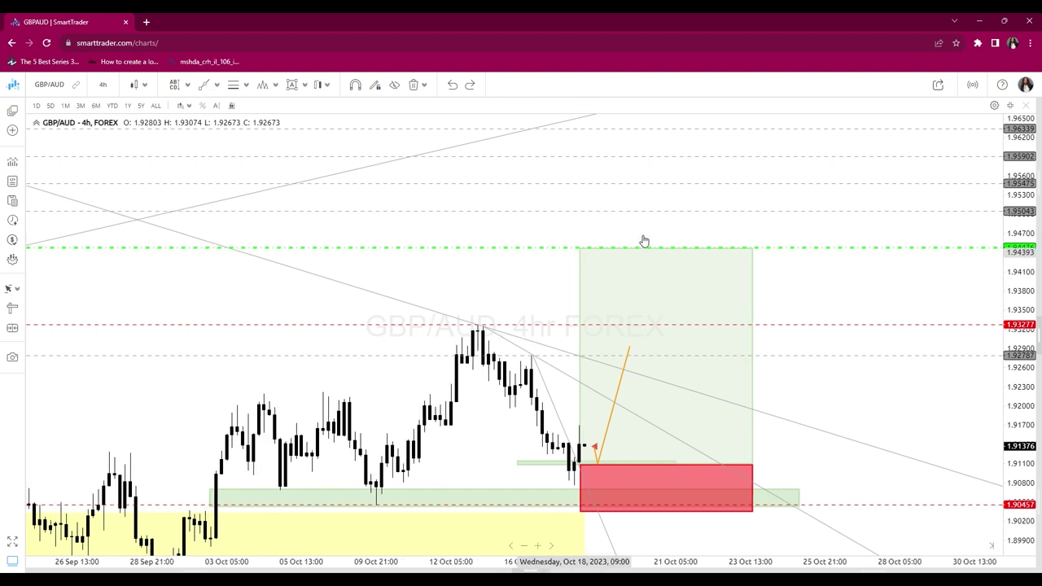
Widen the price scale and measure the pip range down to a lower level
click(11, 310)
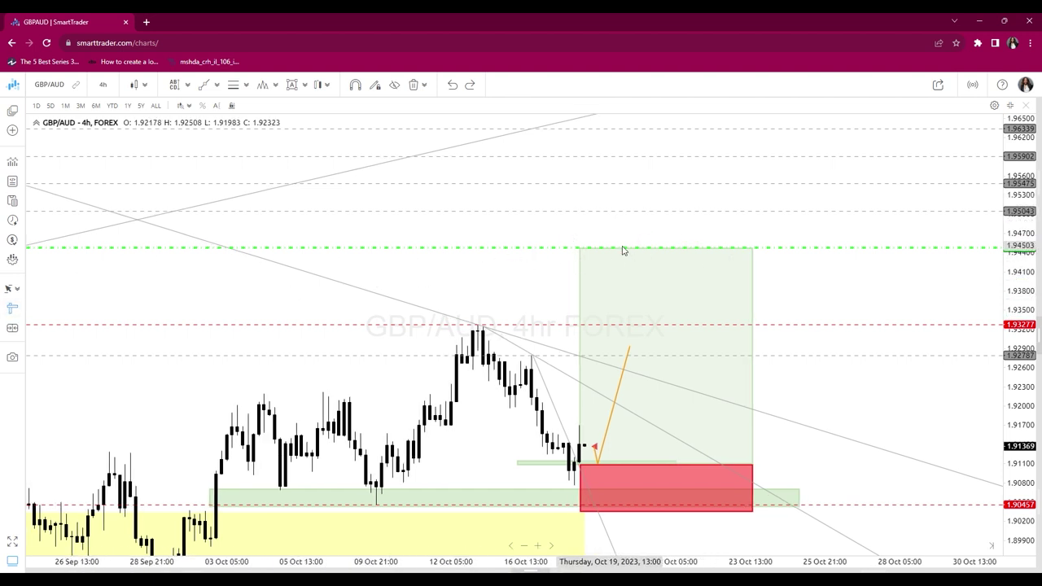
drag(1017, 250, 1026, 462)
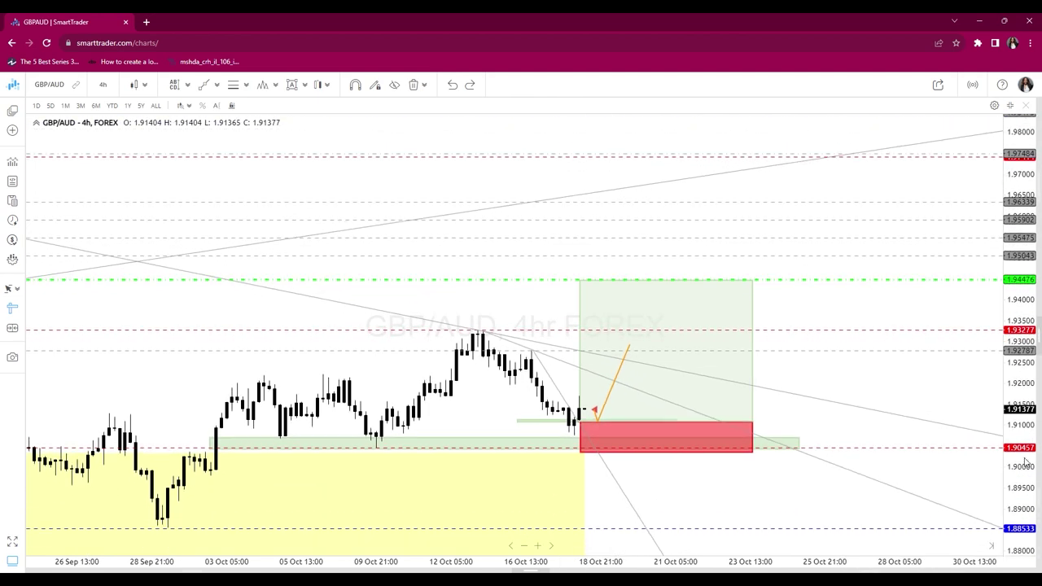
drag(1029, 276, 1028, 383)
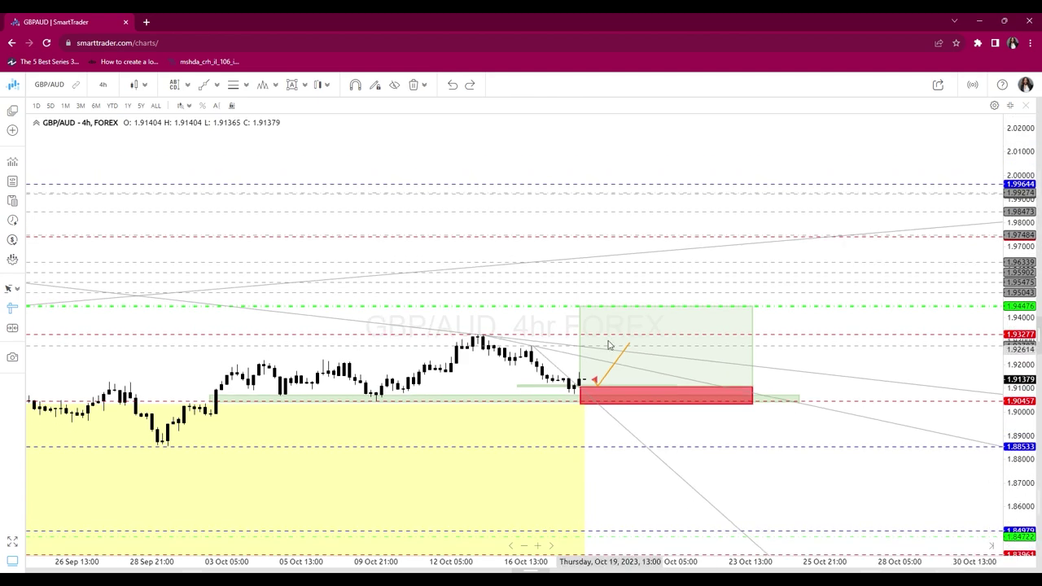
mouse_move(606, 310)
mouse_down()
mouse_move(687, 483)
mouse_move(691, 543)
mouse_up()
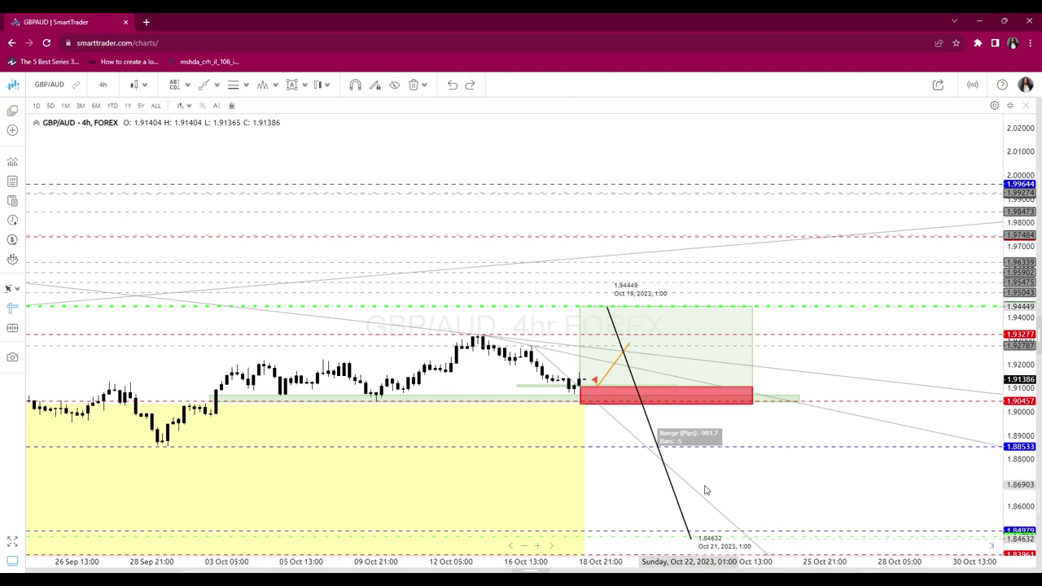
click(12, 318)
scroll(449, 309, down, 5)
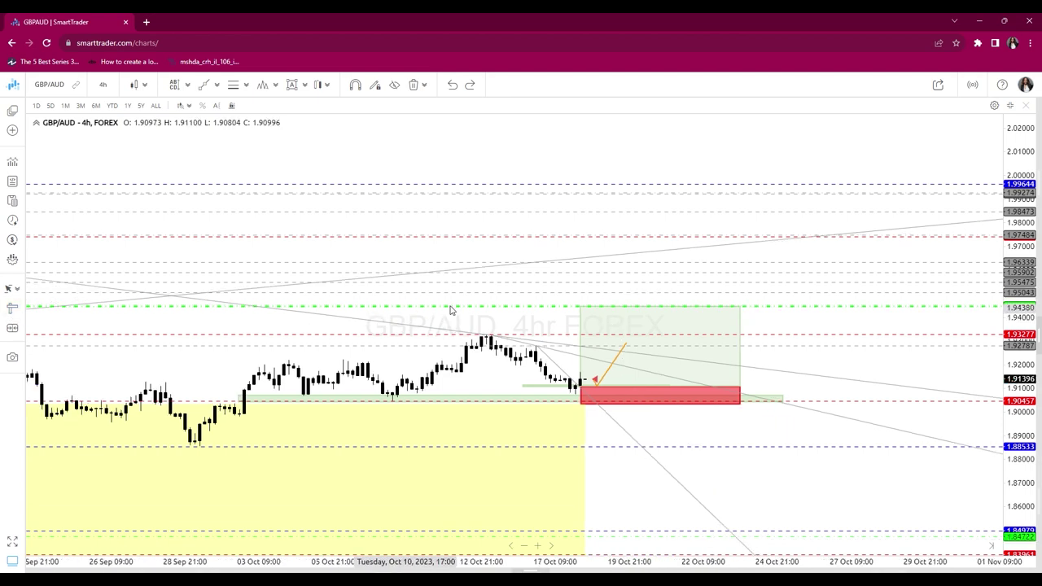
Switch GBP/AUD to the 1-hour timeframe and scroll to the October candles
click(102, 85)
click(149, 204)
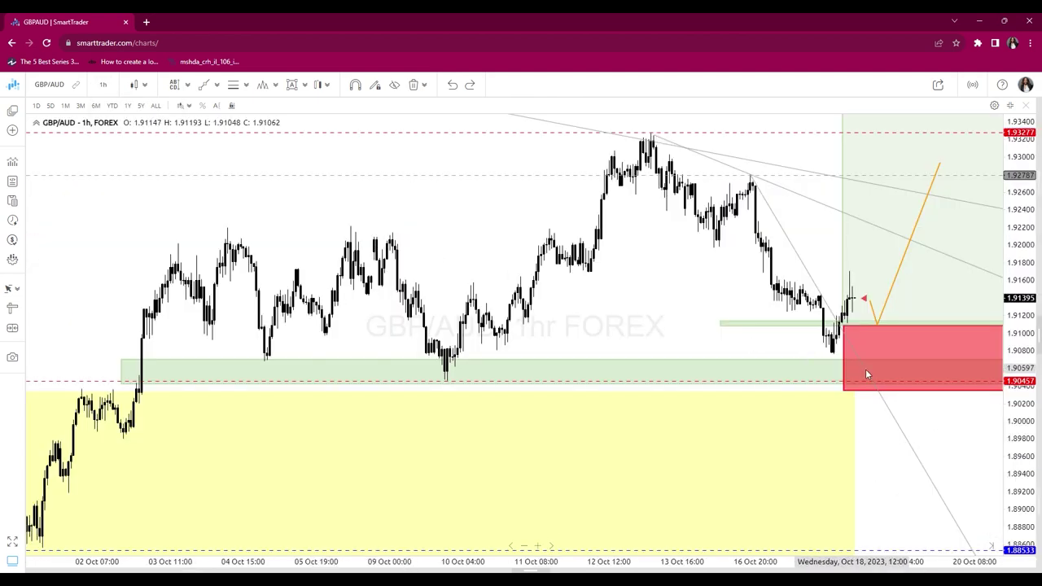
scroll(865, 369, up, 3)
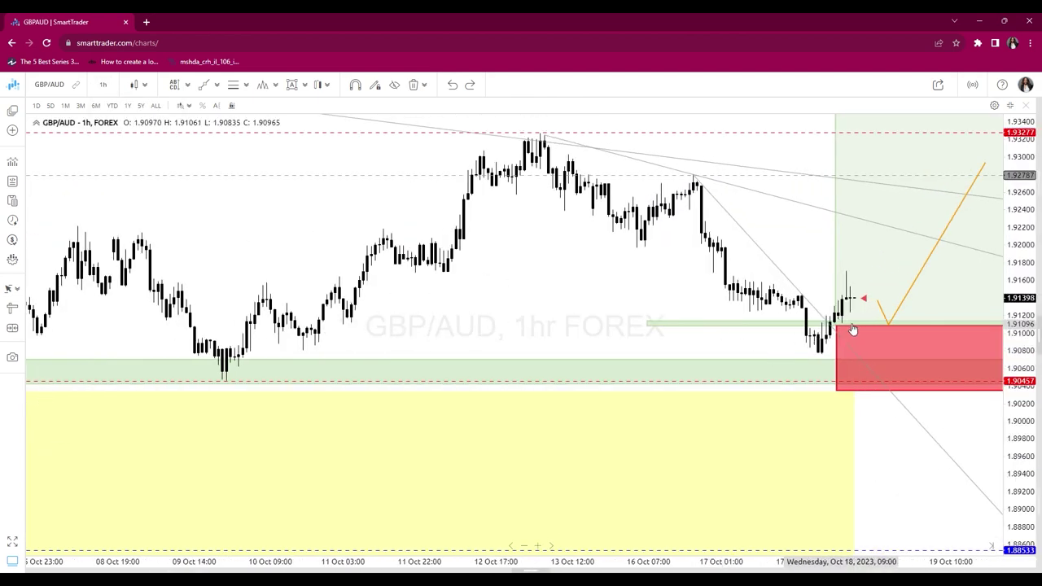
scroll(610, 327, down, 2)
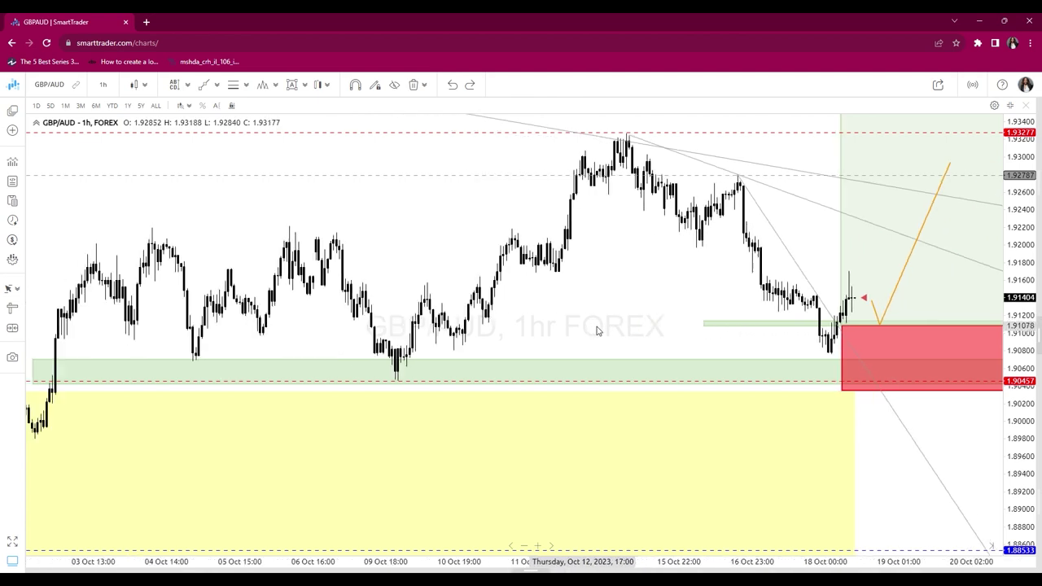
scroll(597, 330, down, 2)
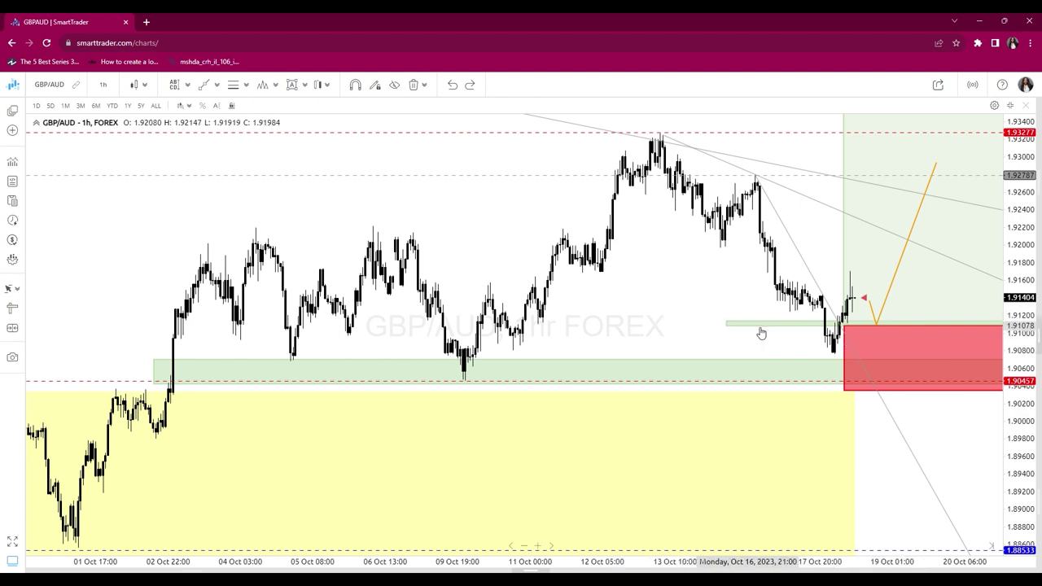
scroll(636, 323, right, 5)
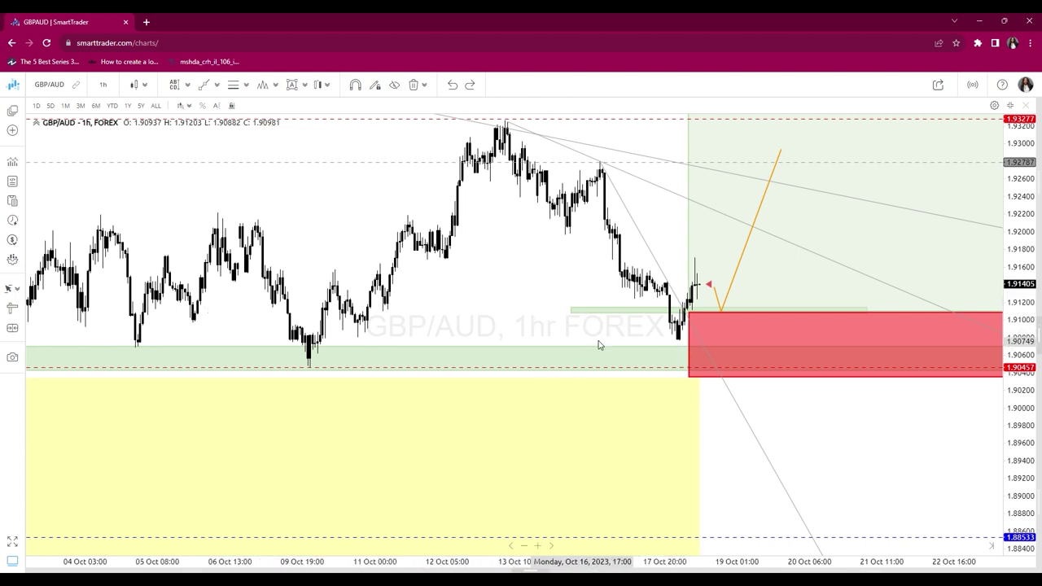
Stretch the thin green rectangle left across the earlier October candles
click(582, 320)
drag(573, 315, 33, 319)
drag(407, 332, 535, 360)
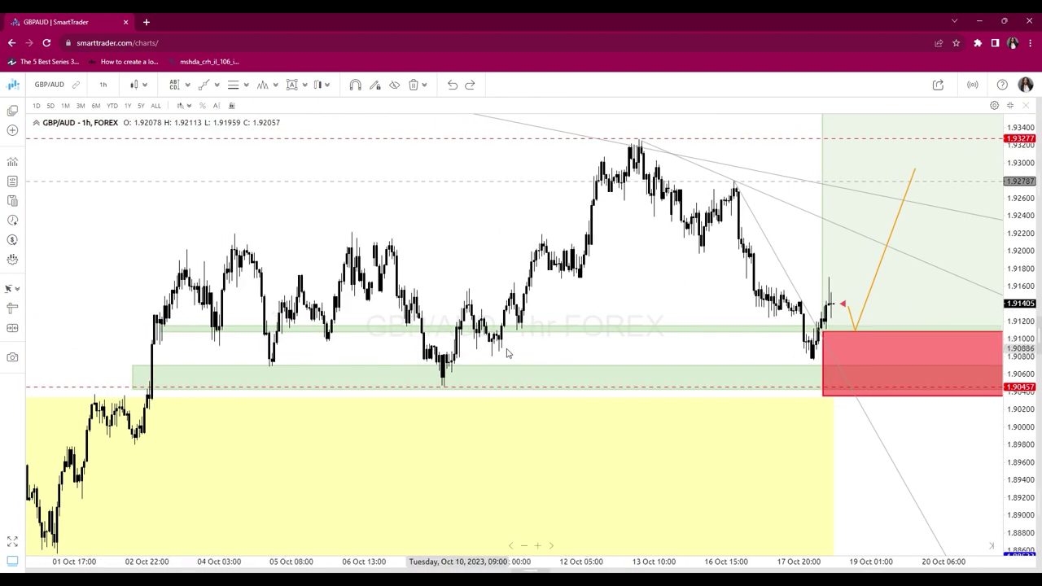
drag(651, 356, 463, 349)
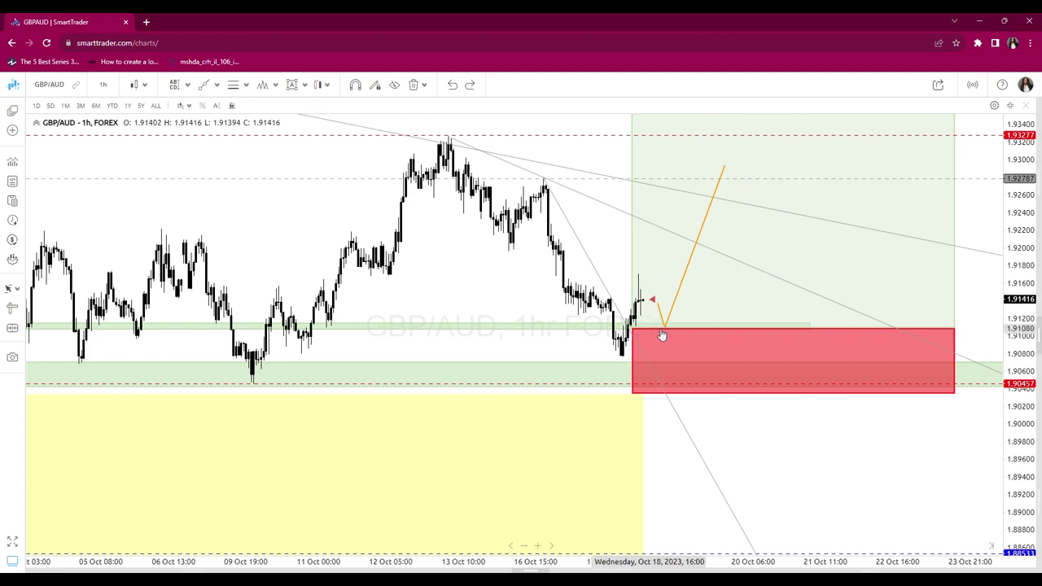
drag(457, 350, 584, 350)
scroll(602, 347, down, 4)
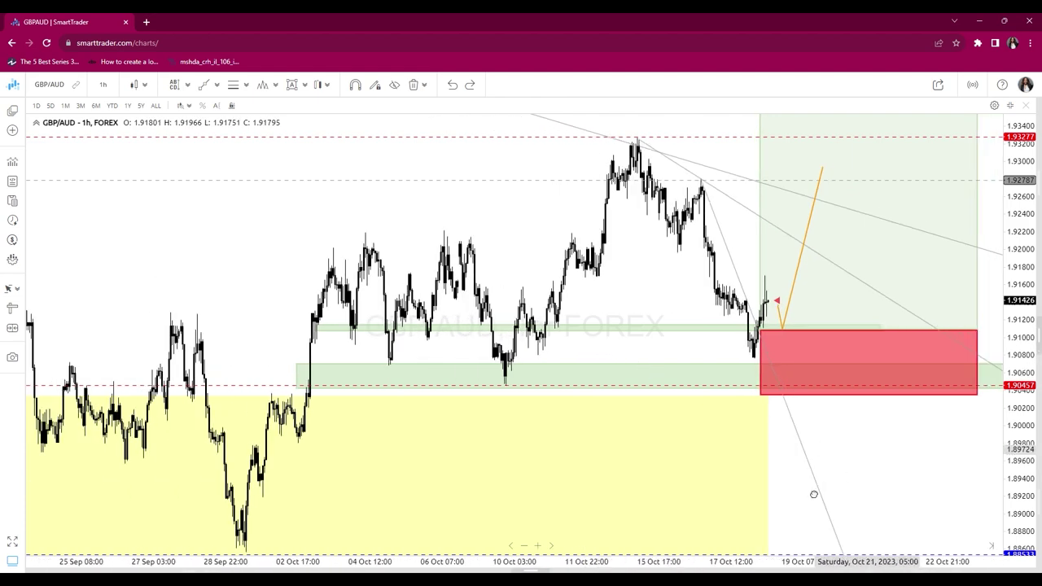
drag(849, 474, 717, 545)
scroll(766, 527, up, 2)
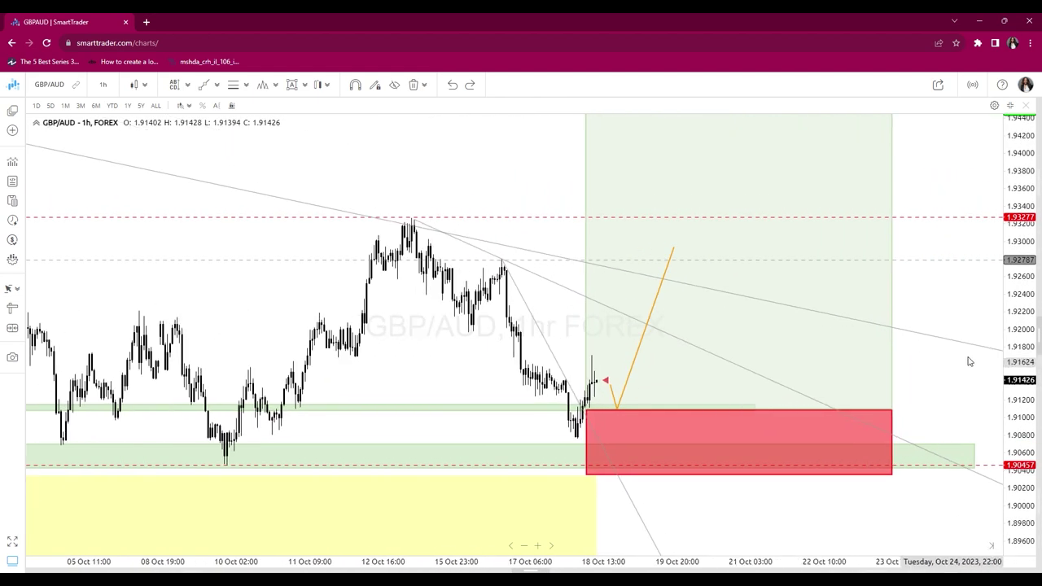
drag(1010, 265, 1007, 429)
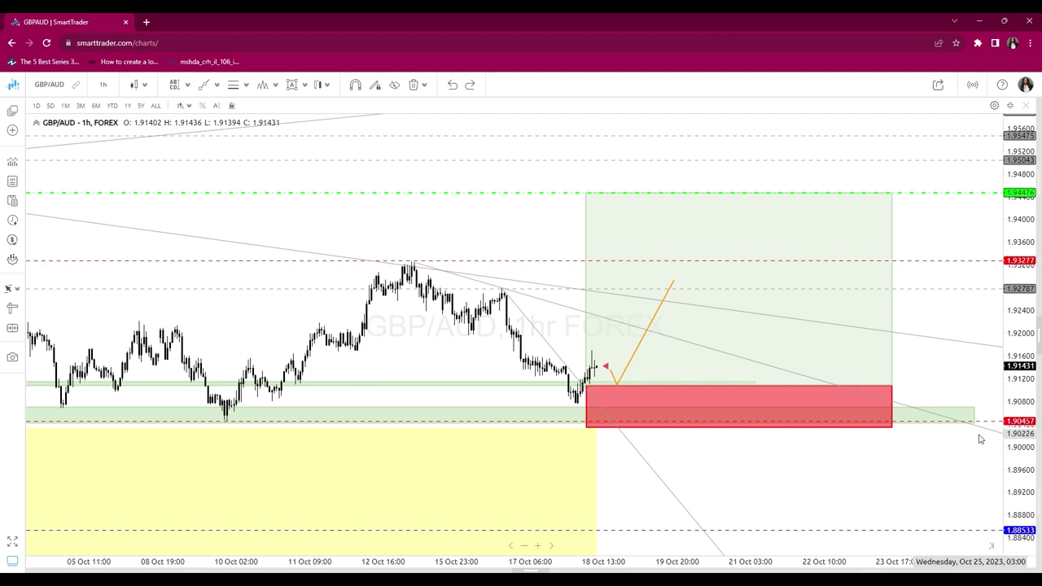
scroll(980, 440, down, 2)
scroll(745, 448, down, 1)
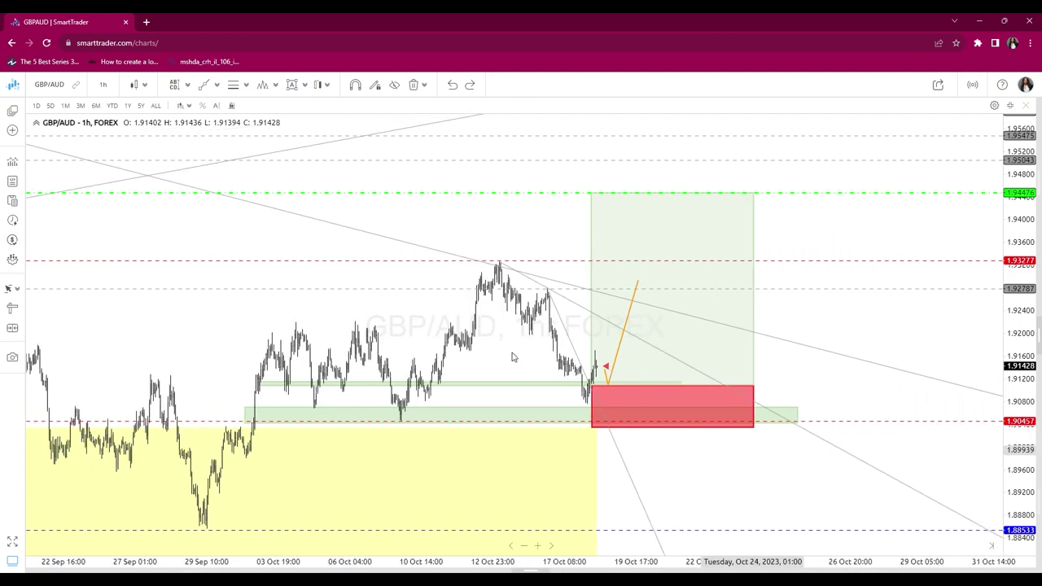
Switch via 4-hour to daily candles spanning mid-2022 to late 2023
click(103, 85)
click(140, 272)
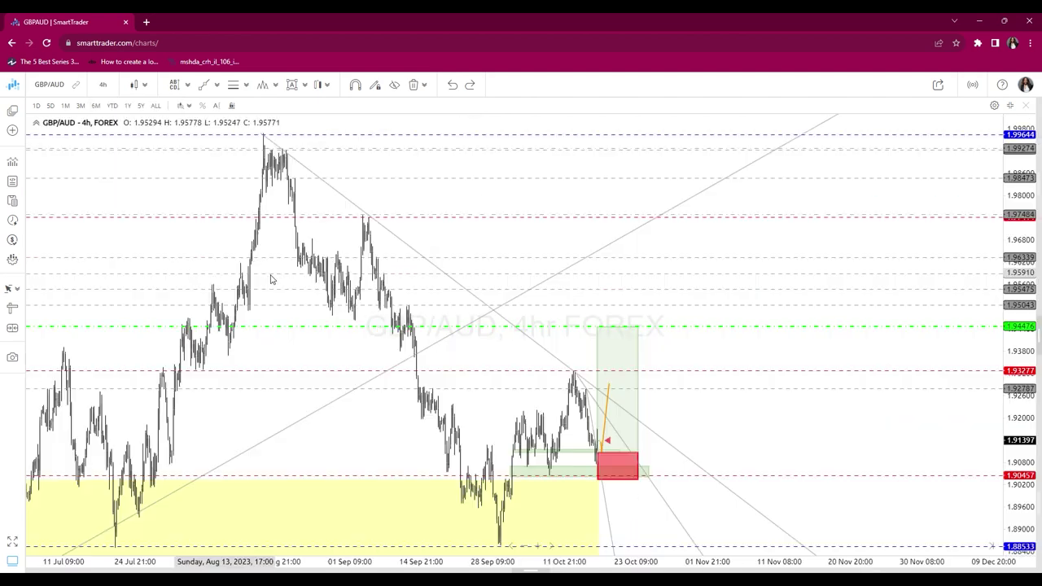
drag(271, 279, 624, 344)
scroll(698, 346, down, 3)
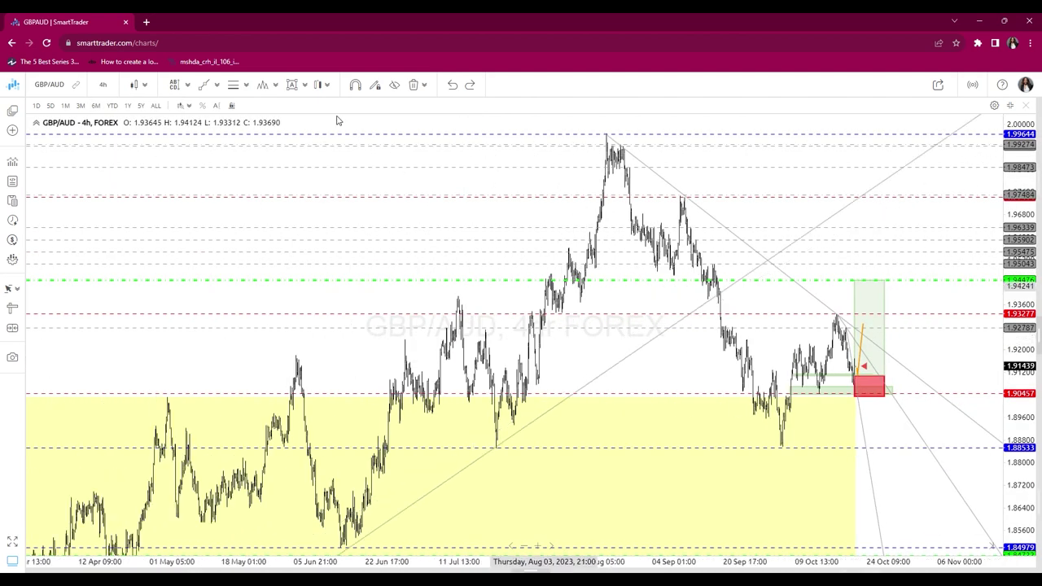
click(103, 86)
click(141, 299)
scroll(692, 260, up, 5)
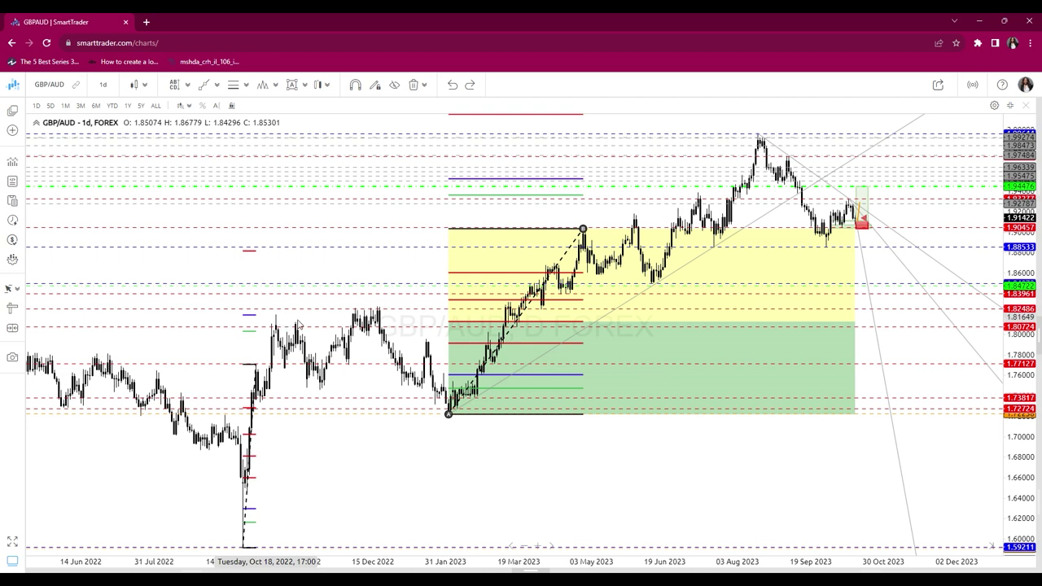
Set the red dashed 1.82486 level's line width to 3
click(213, 412)
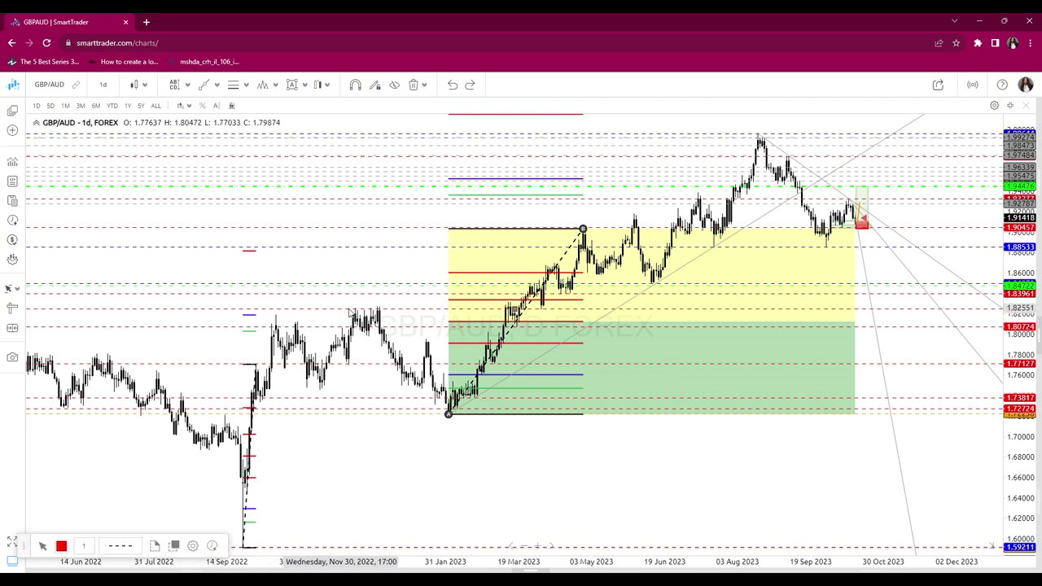
click(84, 545)
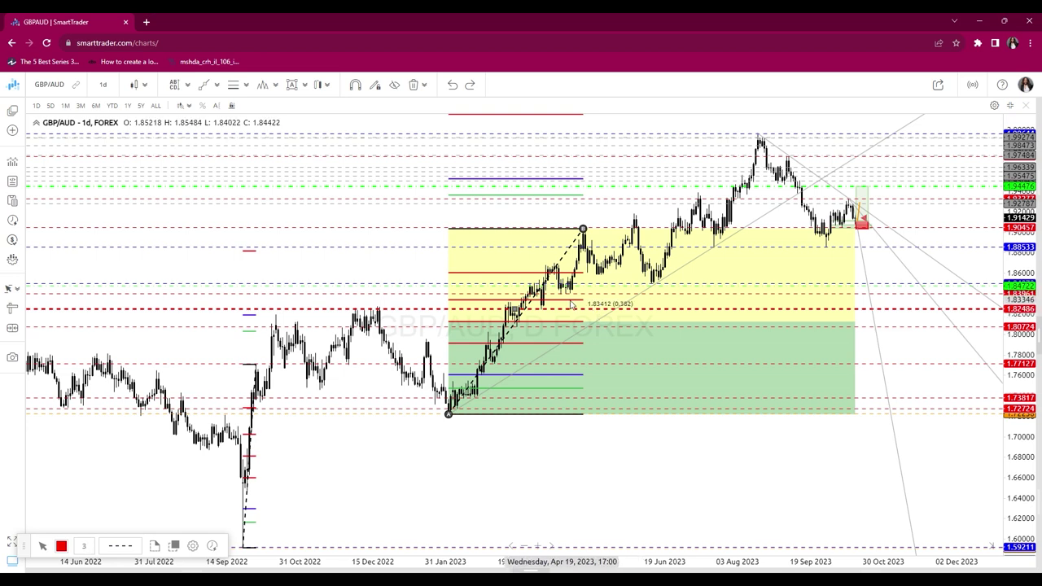
drag(1022, 224, 1020, 338)
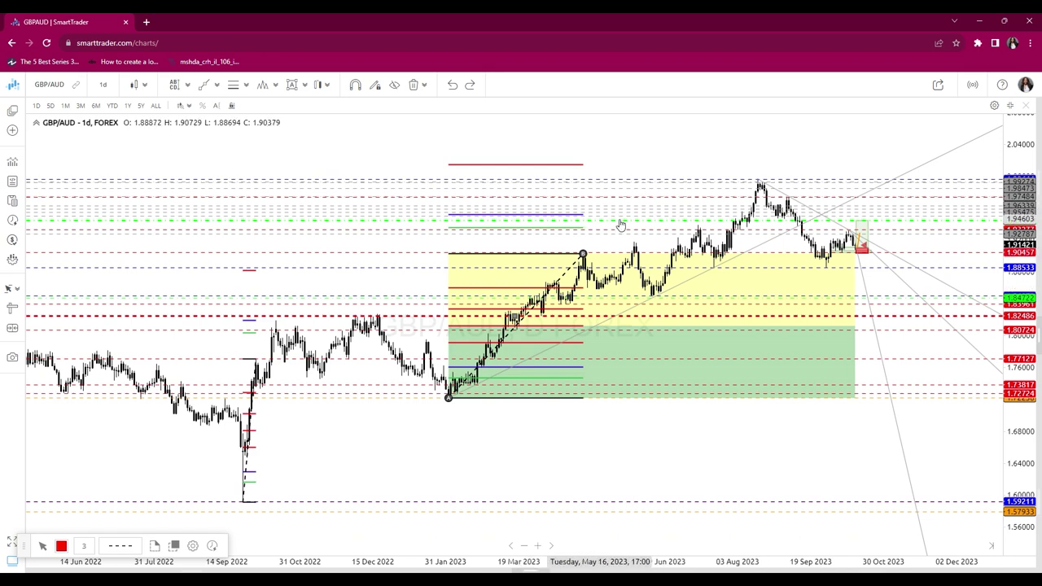